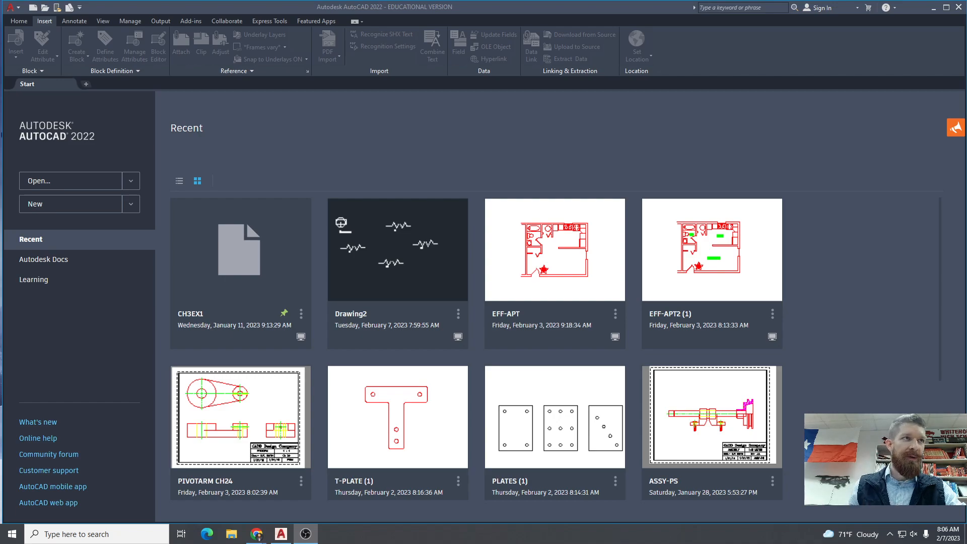
# - Start a new drawing and set both the grid spacing and the snap spacing to 1
pyautogui.click(131, 204)
pyautogui.click(54, 251)
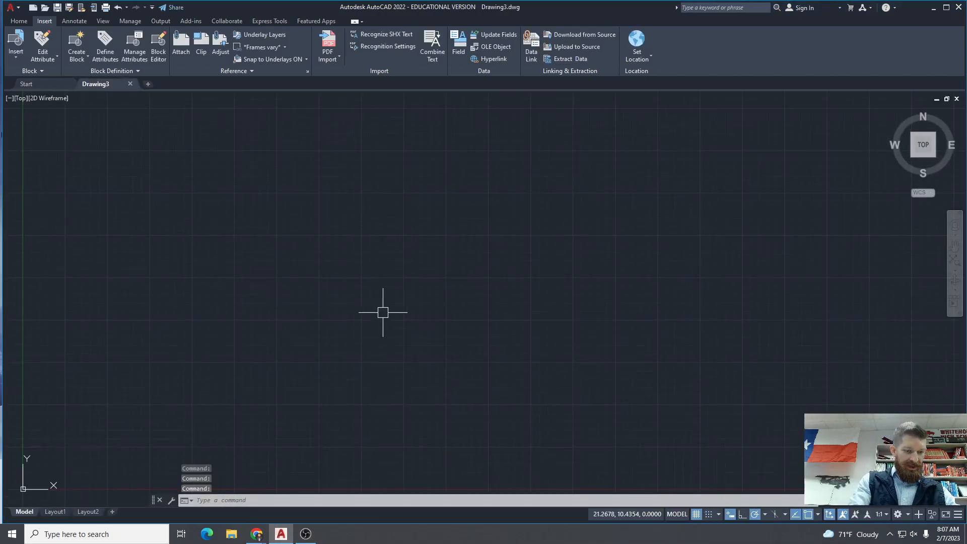
pyautogui.write('grid')
pyautogui.press('Return')
pyautogui.write('1')
pyautogui.press('Return')
pyautogui.write('snap')
pyautogui.press('Return')
pyautogui.write('1')
pyautogui.press('Return')
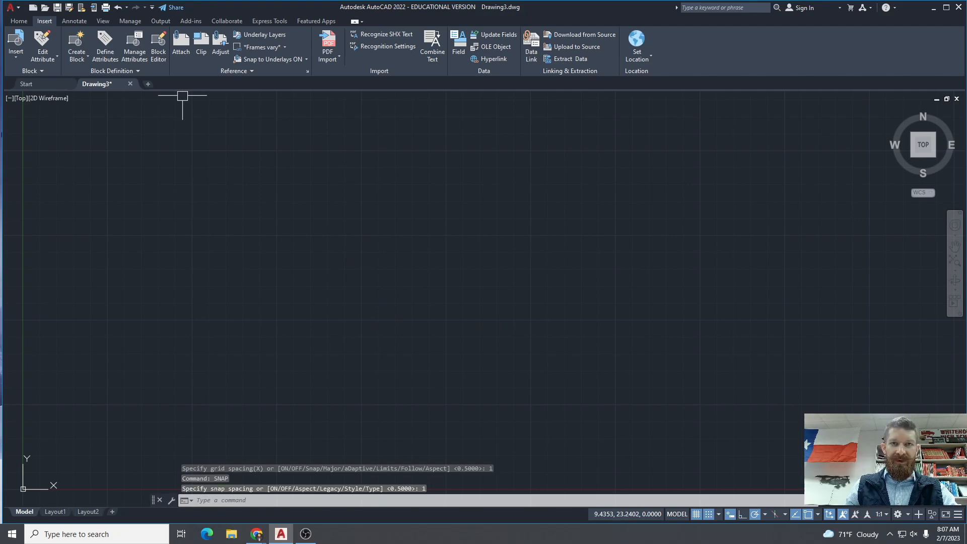
# - Draw a resistor symbol about 18 units wide with connected lines: a 2-unit lead, a zigzag with three peaks, and a 3-unit lead
pyautogui.click(19, 21)
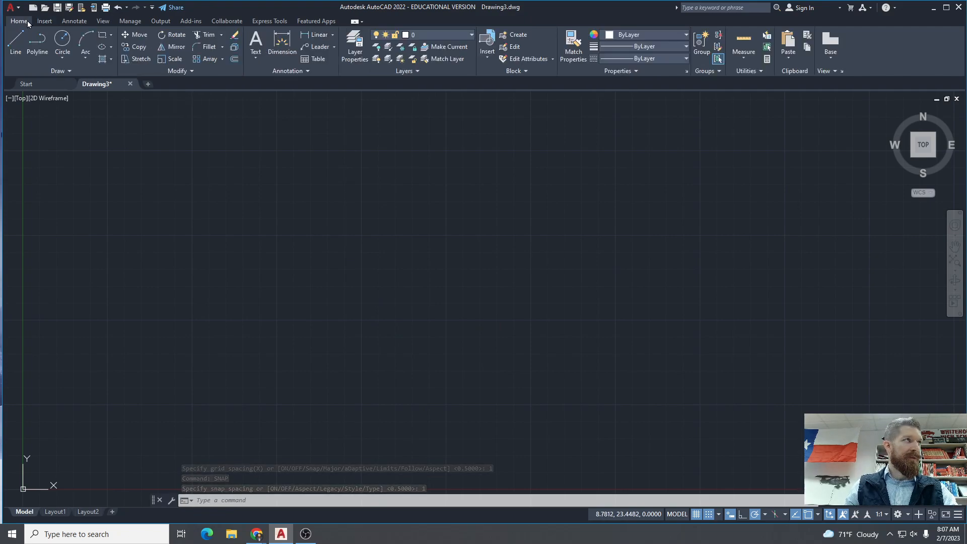
pyautogui.click(15, 43)
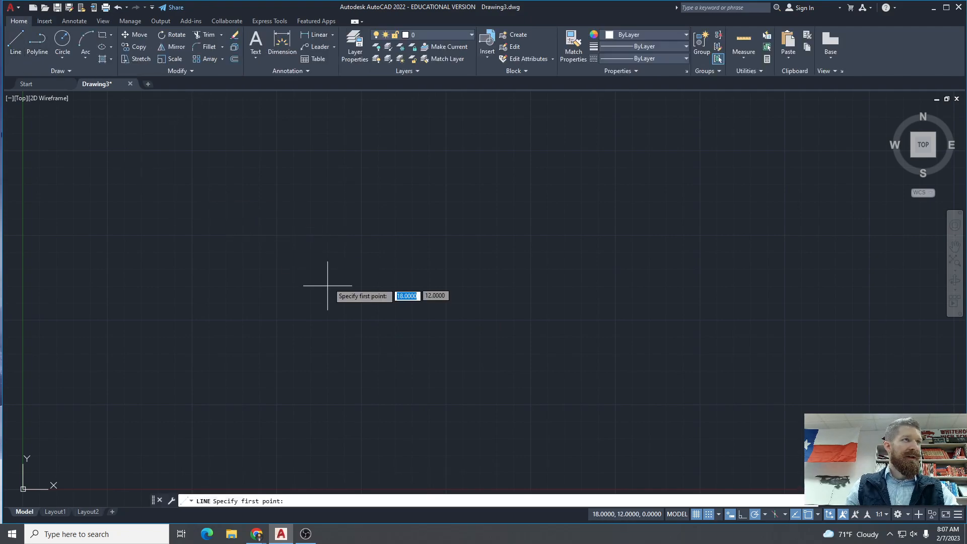
pyautogui.click(327, 234)
pyautogui.click(361, 235)
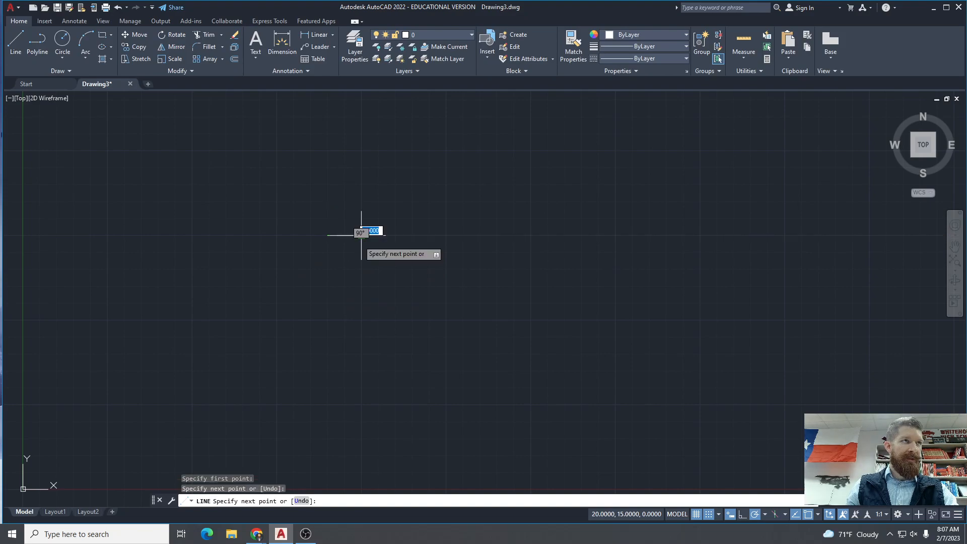
pyautogui.click(395, 202)
pyautogui.click(426, 253)
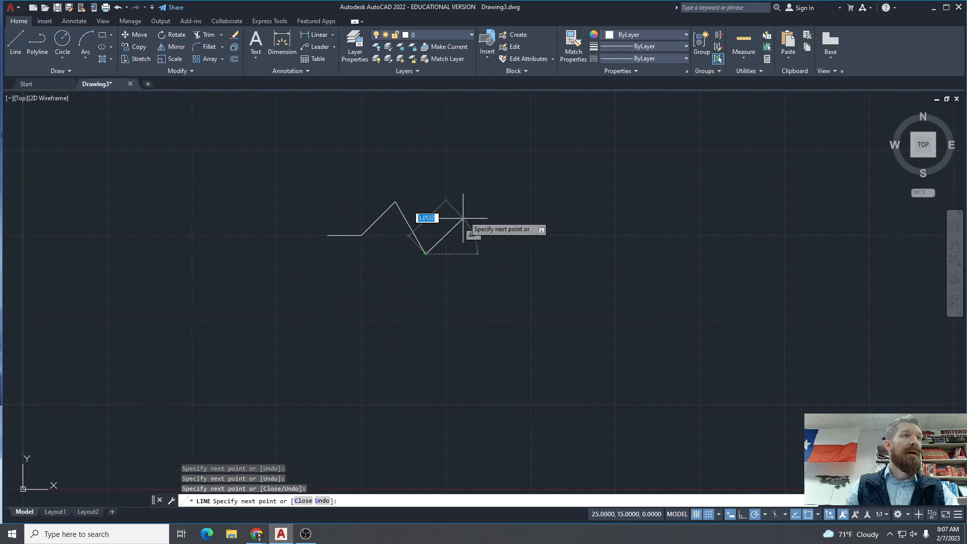
pyautogui.click(463, 202)
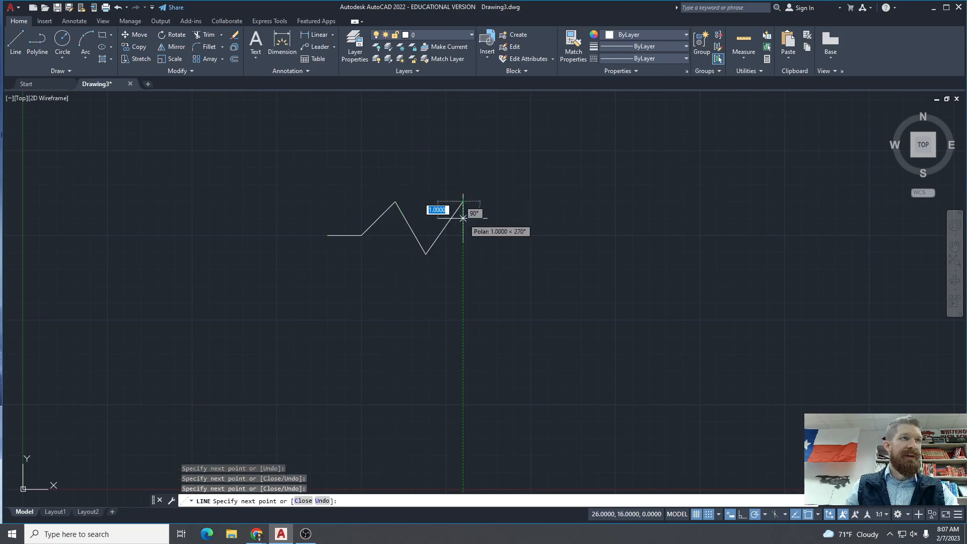
pyautogui.click(494, 253)
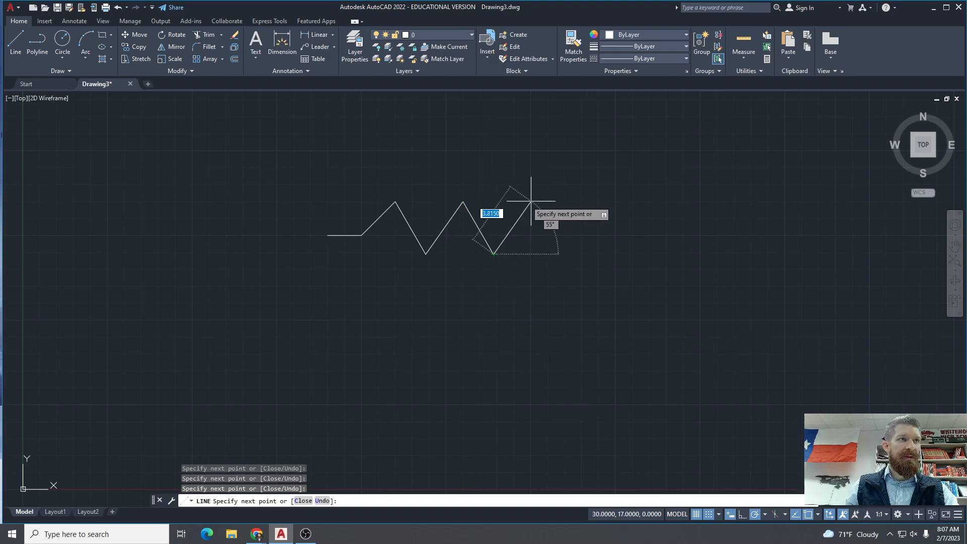
pyautogui.click(531, 201)
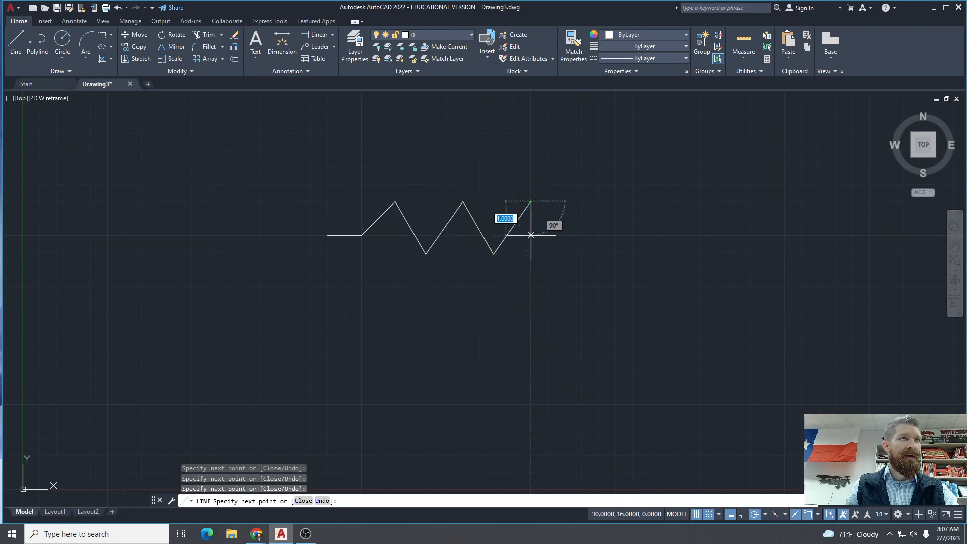
pyautogui.click(562, 254)
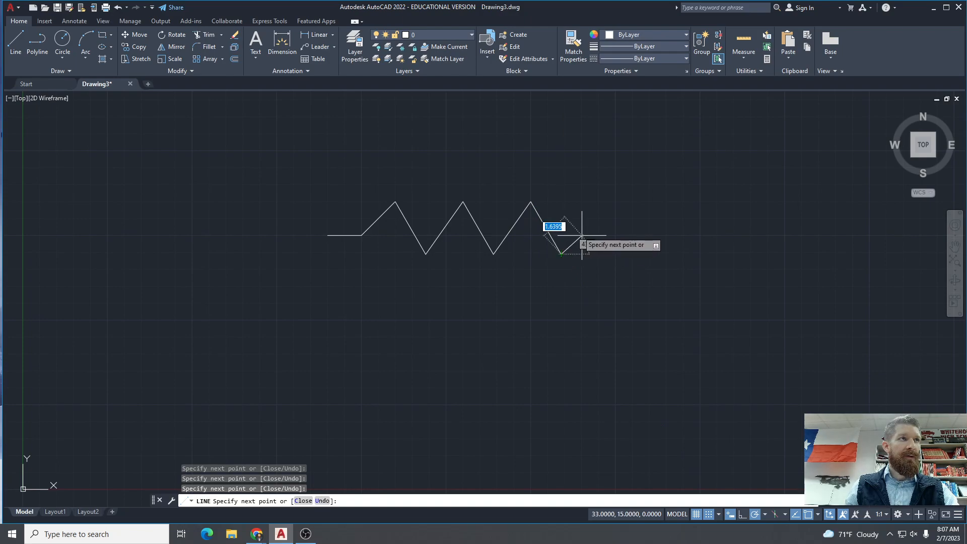
pyautogui.click(582, 235)
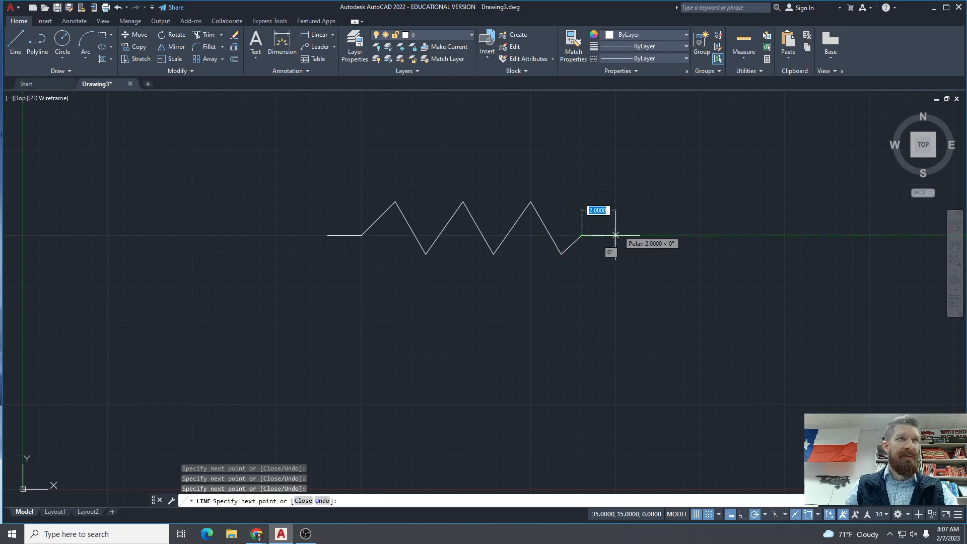
pyautogui.click(634, 235)
pyautogui.press('Escape')
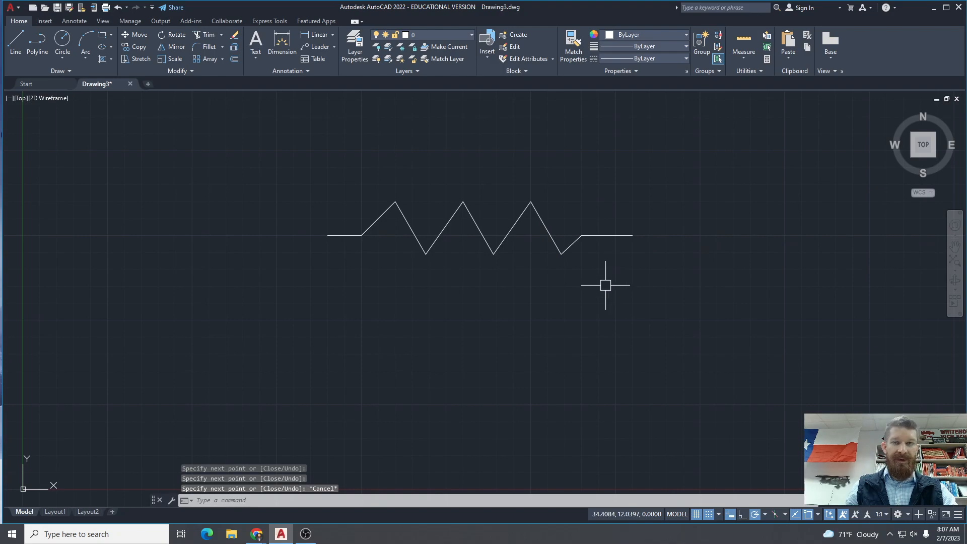
pyautogui.press('Escape')
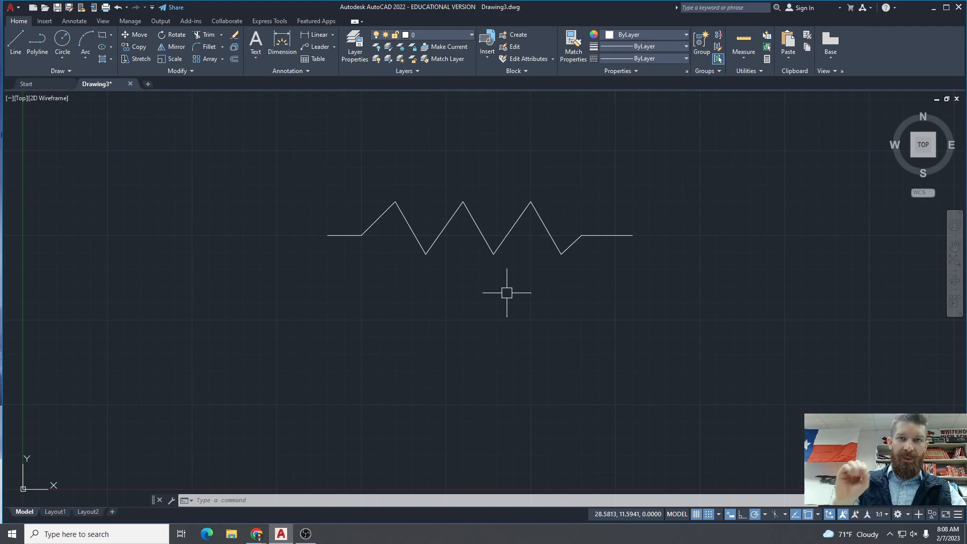
# - Begin an attribute definition with tag Res_Number, prompt "Enter Resistance Value", multiple lines off and default 100 Ohms
pyautogui.write('attdef')
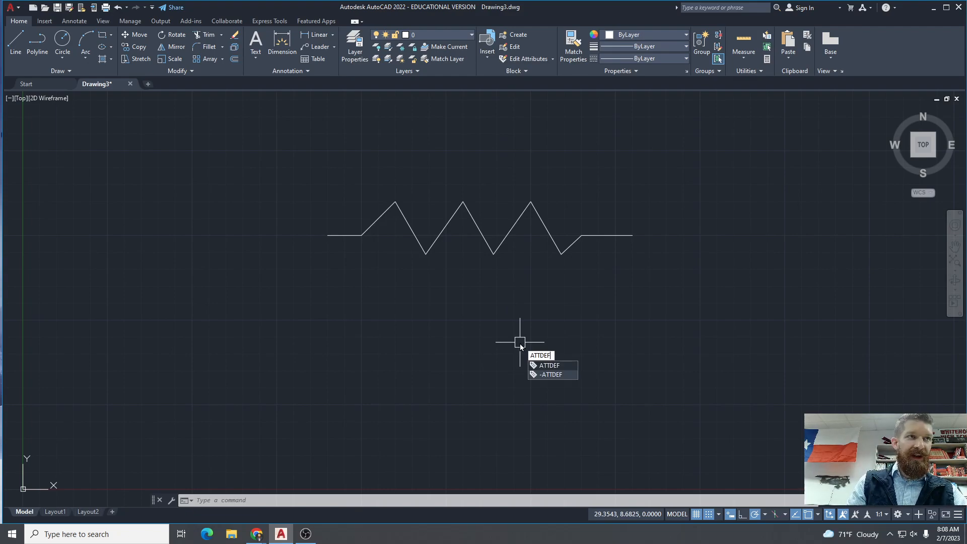
pyautogui.press('Return')
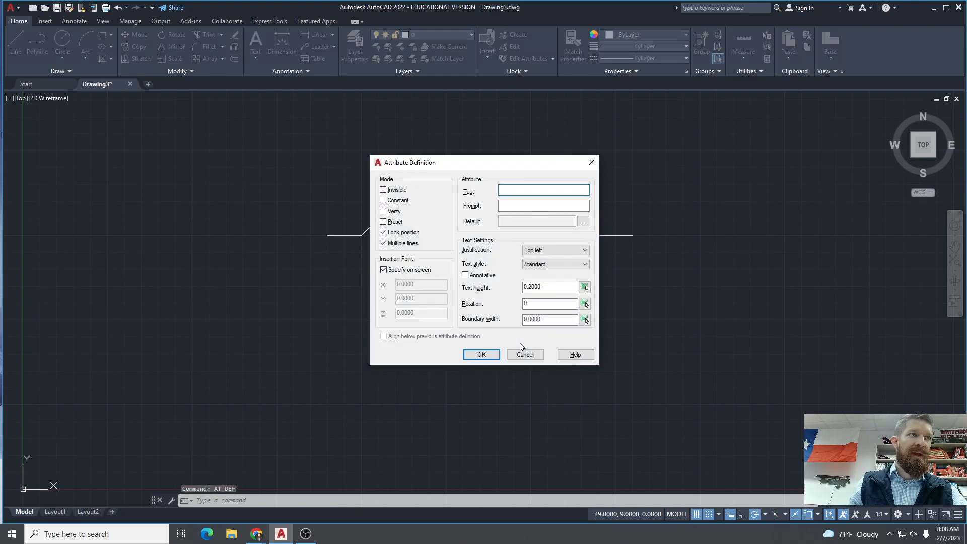
pyautogui.moveTo(495, 164); pyautogui.dragTo(240, 165)
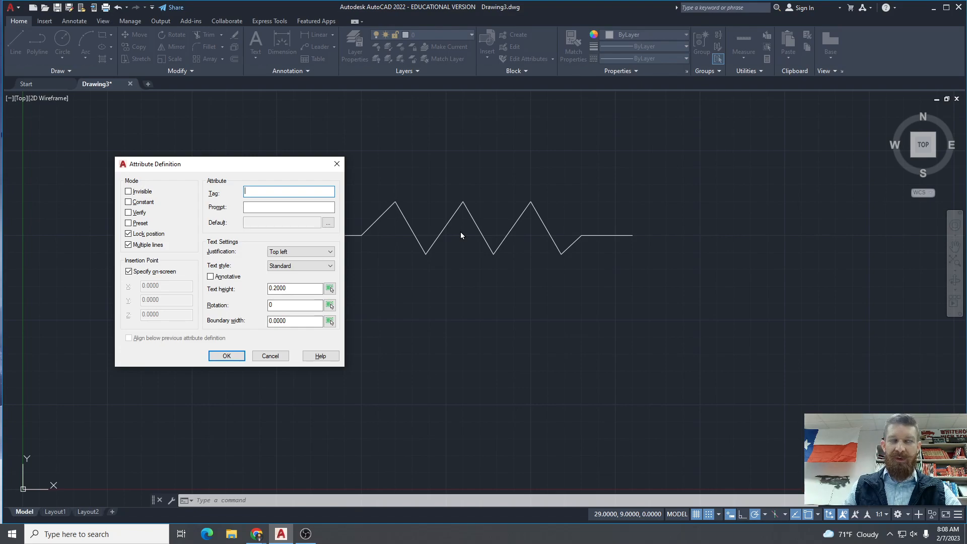
pyautogui.moveTo(209, 170)
pyautogui.mouseDown()
pyautogui.moveTo(209, 208)
pyautogui.moveTo(209, 180)
pyautogui.mouseUp()
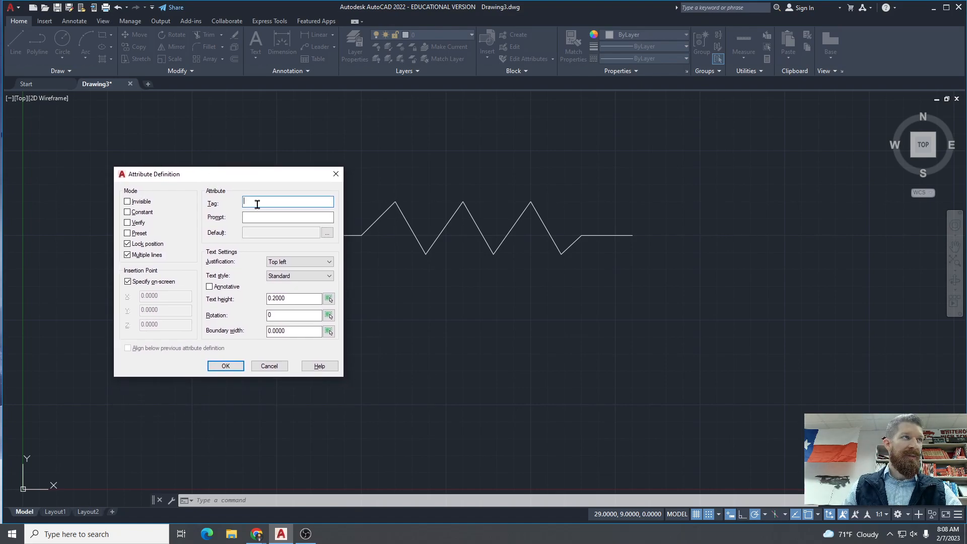
pyautogui.write('Res_Number')
pyautogui.press('Tab')
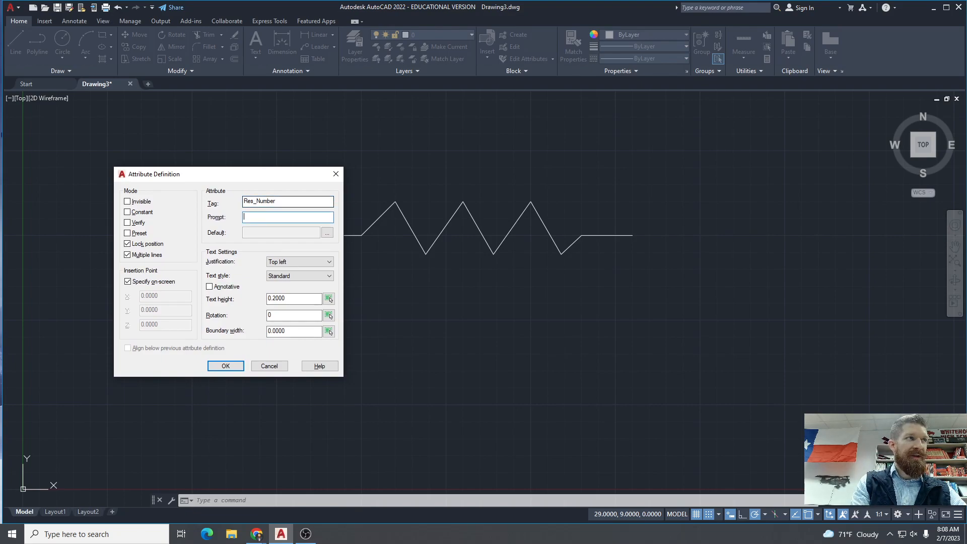
pyautogui.write('Enter Resistance Value')
pyautogui.click(168, 253)
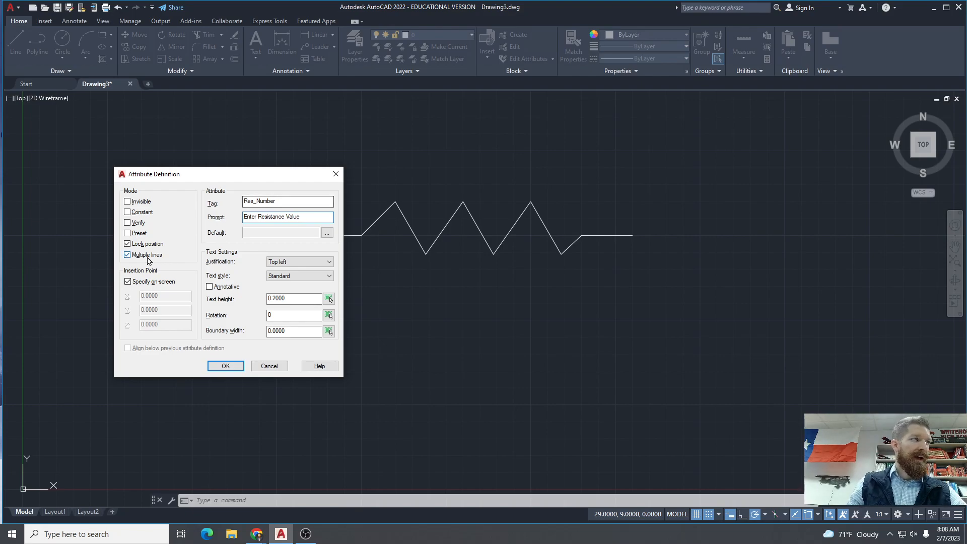
pyautogui.click(293, 235)
pyautogui.write('100 Ohms')
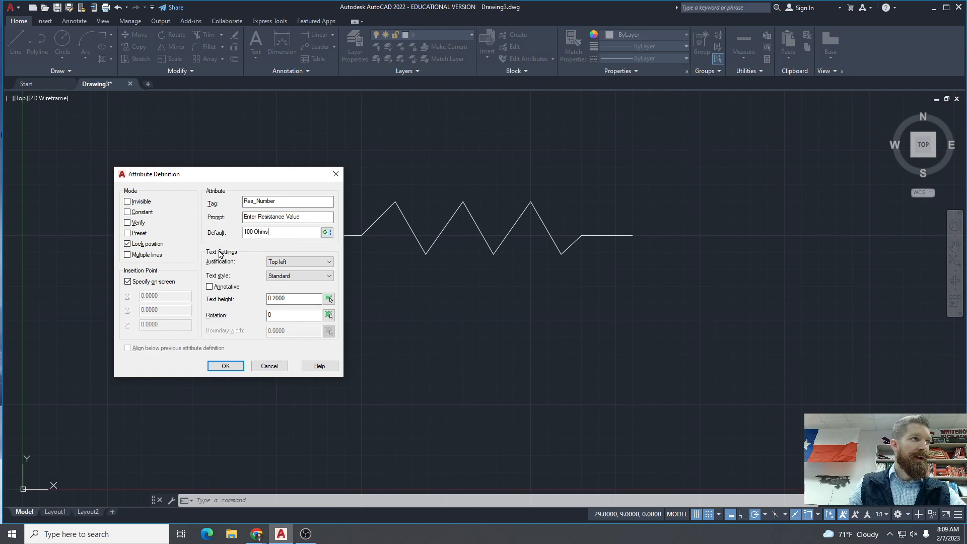
# - Set the attribute's justification to Center, its text style to Standard and its text height to 1
pyautogui.click(300, 263)
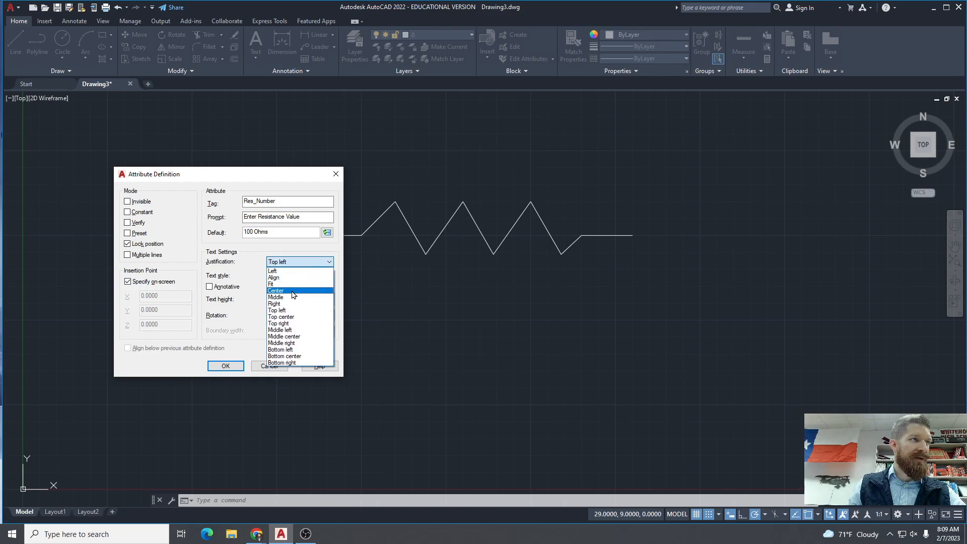
pyautogui.click(293, 291)
pyautogui.click(303, 276)
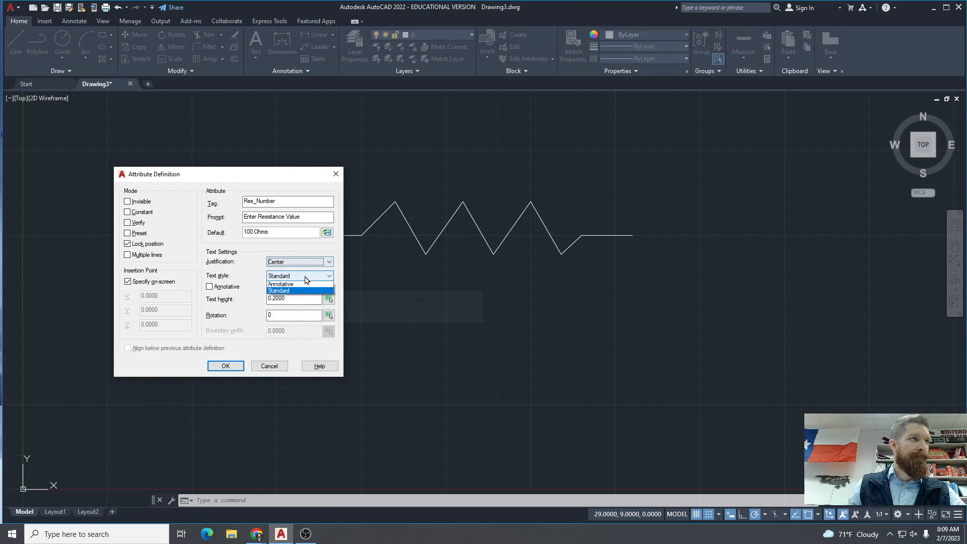
pyautogui.click(302, 285)
pyautogui.click(303, 276)
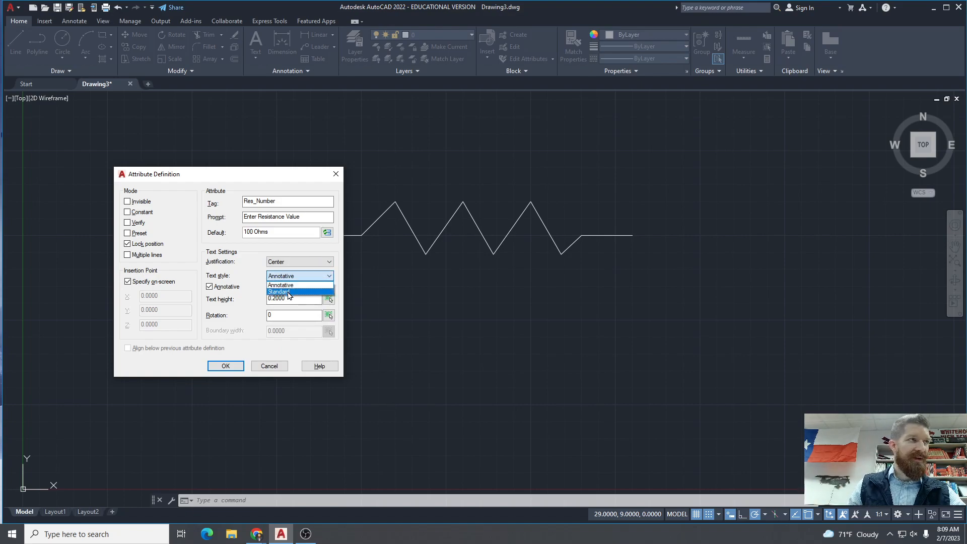
pyautogui.click(288, 292)
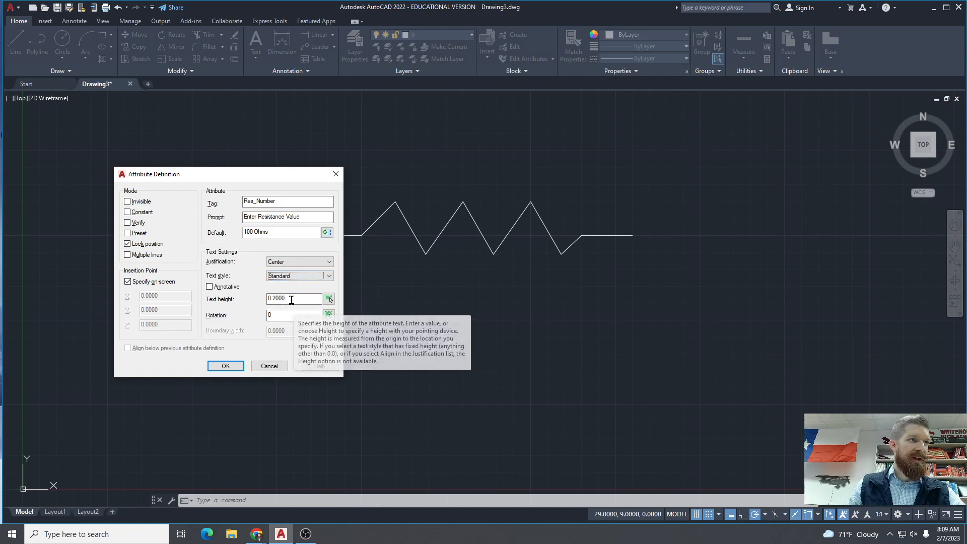
pyautogui.doubleClick(292, 299)
pyautogui.write('1')
pyautogui.press('Tab')
pyautogui.press('Tab')
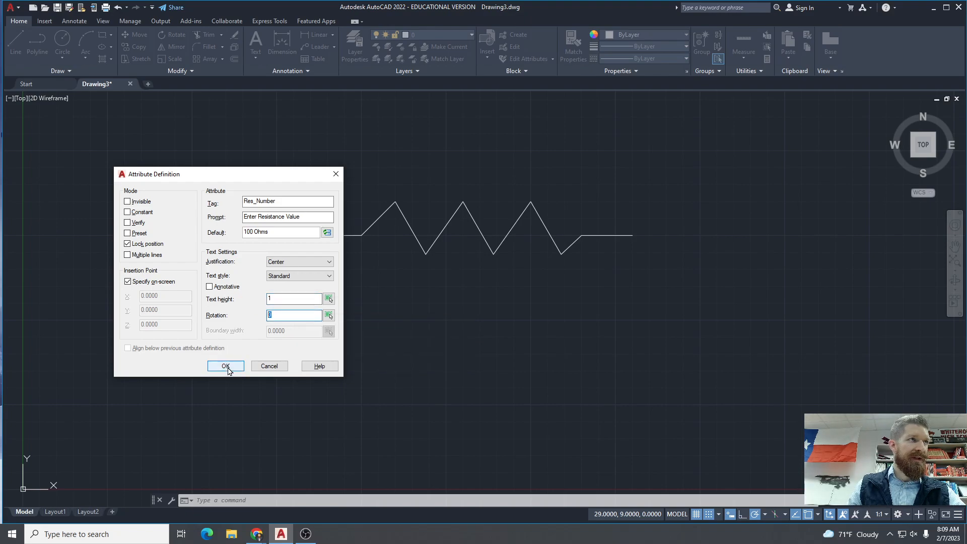
# - Place the attribute below the resistor's left lead and undo the placement
pyautogui.click(225, 366)
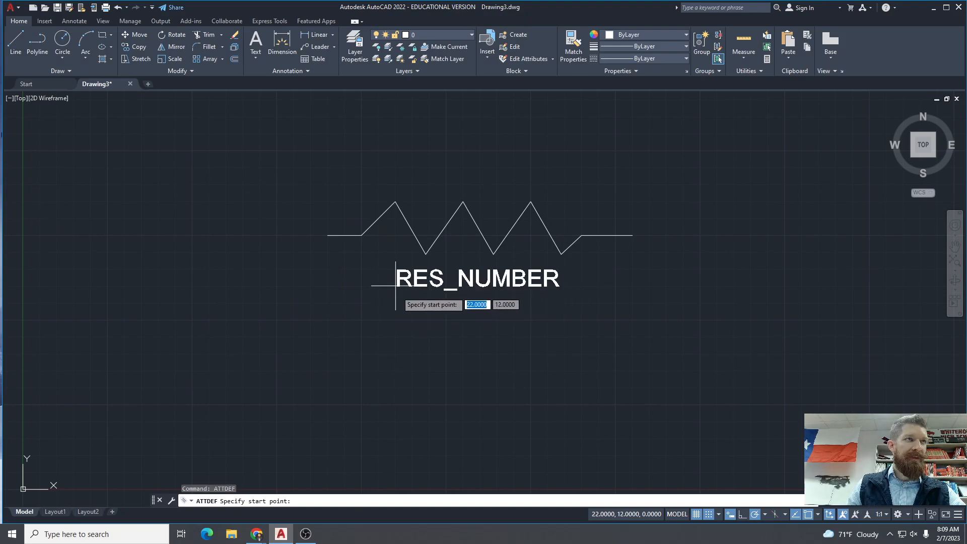
pyautogui.click(313, 287)
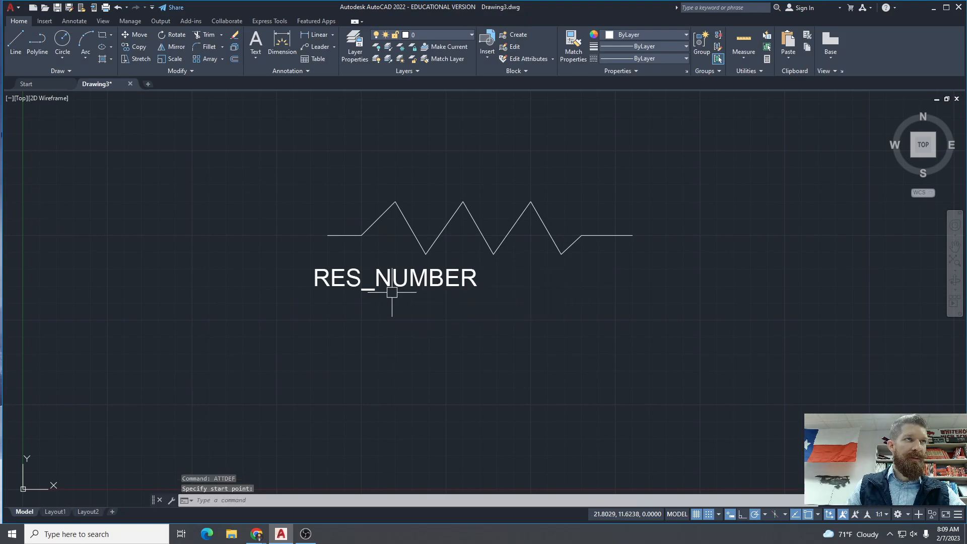
pyautogui.hotkey('ctrl', 'z')
# - Define a new attribute with tag Res_Number, prompt "Enter Resistance Value", multiple lines off and default 100 Ohms
pyautogui.write('attdef')
pyautogui.press('Return')
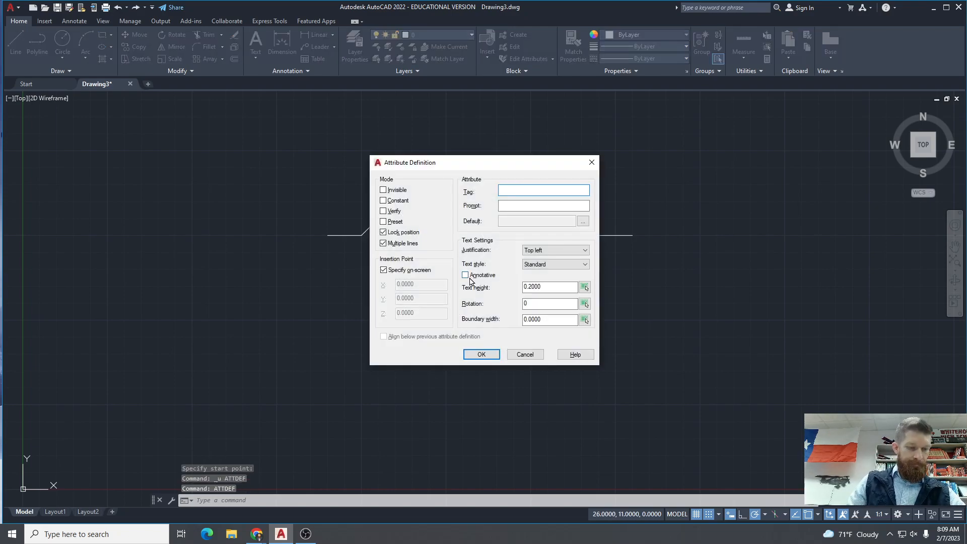
pyautogui.write('Res_Number')
pyautogui.press('Tab')
pyautogui.write('Enter Resistance Va')
pyautogui.click(415, 243)
pyautogui.click(521, 221)
pyautogui.write('100 Ohms')
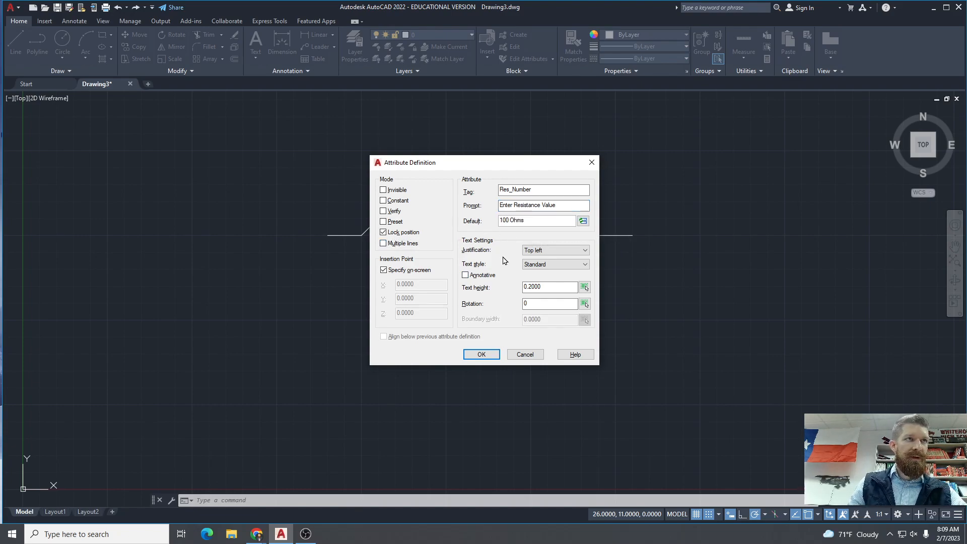
# - Give the attribute Center justification and text height 1, and place it centred below the resistor's middle peak
pyautogui.click(567, 250)
pyautogui.click(553, 268)
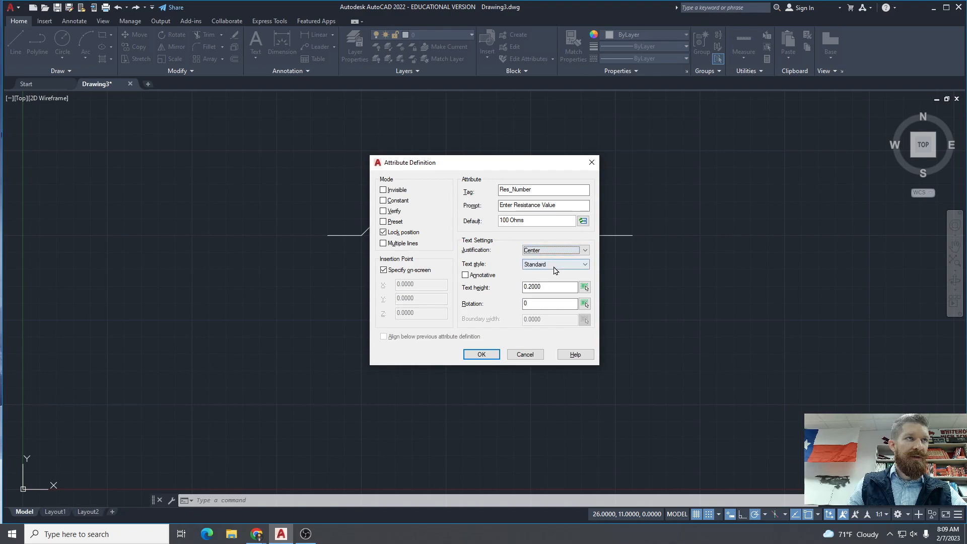
pyautogui.doubleClick(559, 288)
pyautogui.write('1')
pyautogui.press('Tab')
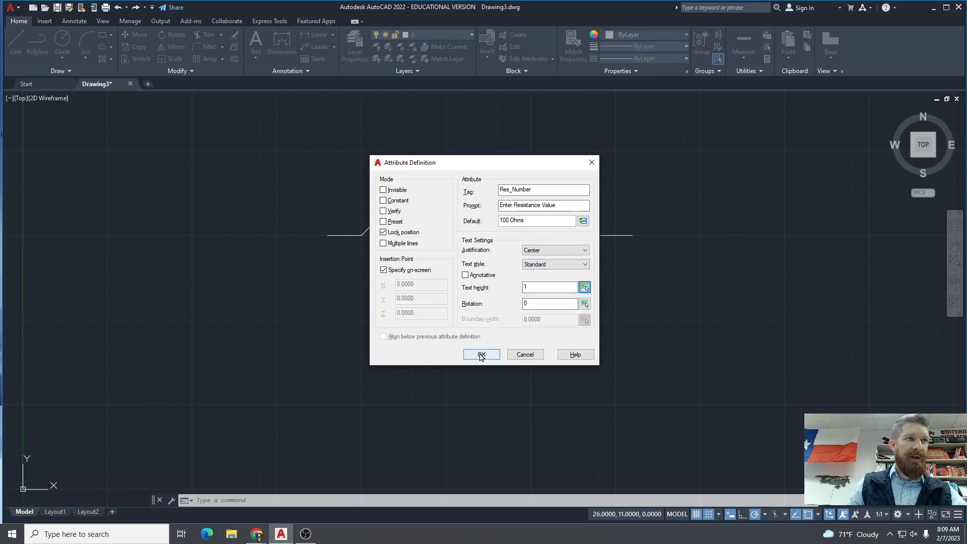
pyautogui.click(481, 355)
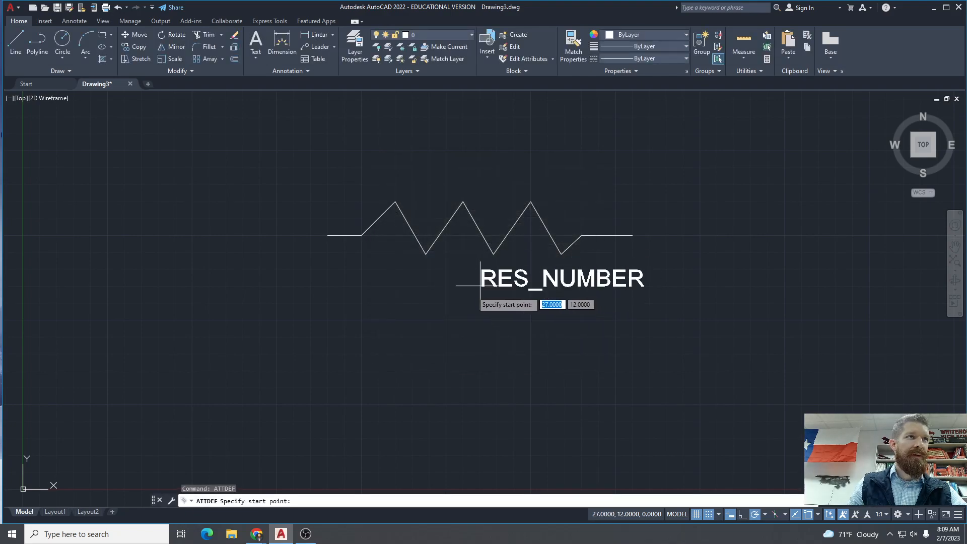
pyautogui.click(463, 287)
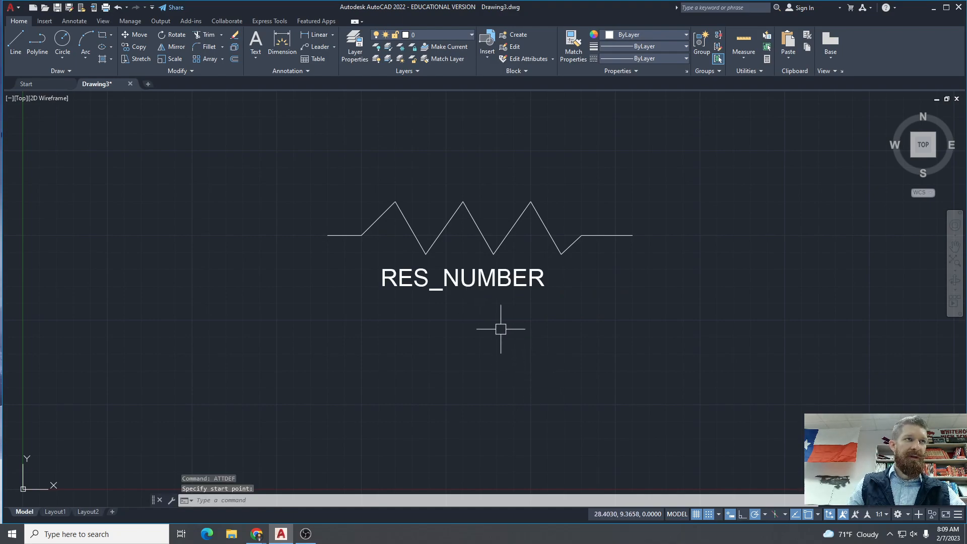
pyautogui.press('Escape')
pyautogui.moveTo(301, 182); pyautogui.dragTo(650, 255)
pyautogui.press('Escape')
pyautogui.click(299, 185)
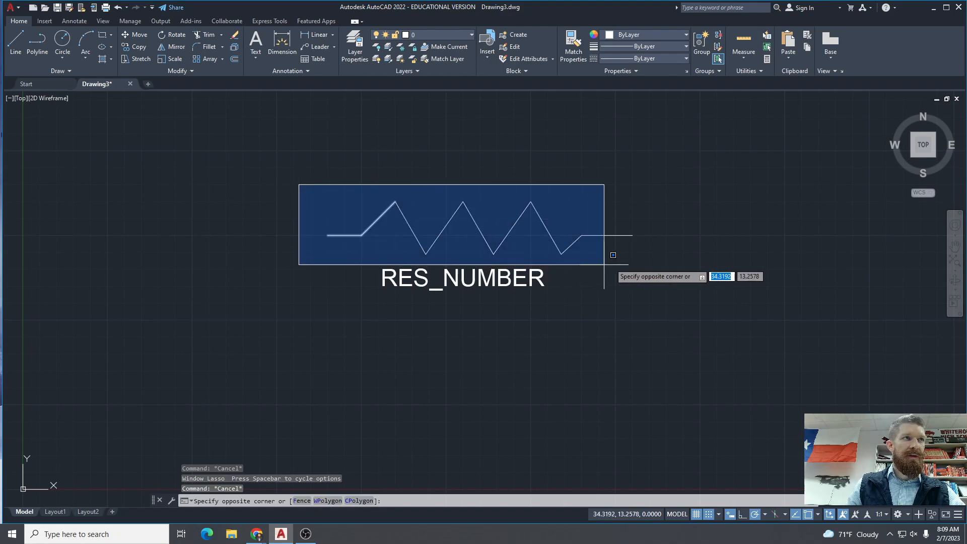
pyautogui.press('Escape')
pyautogui.click(331, 310)
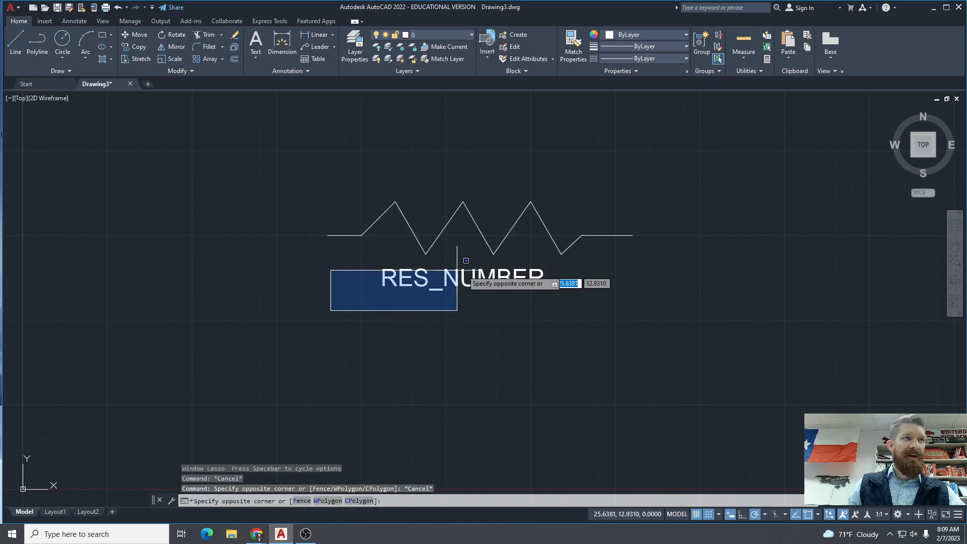
# - Start a new block definition and name the block Resister1
pyautogui.press('Escape')
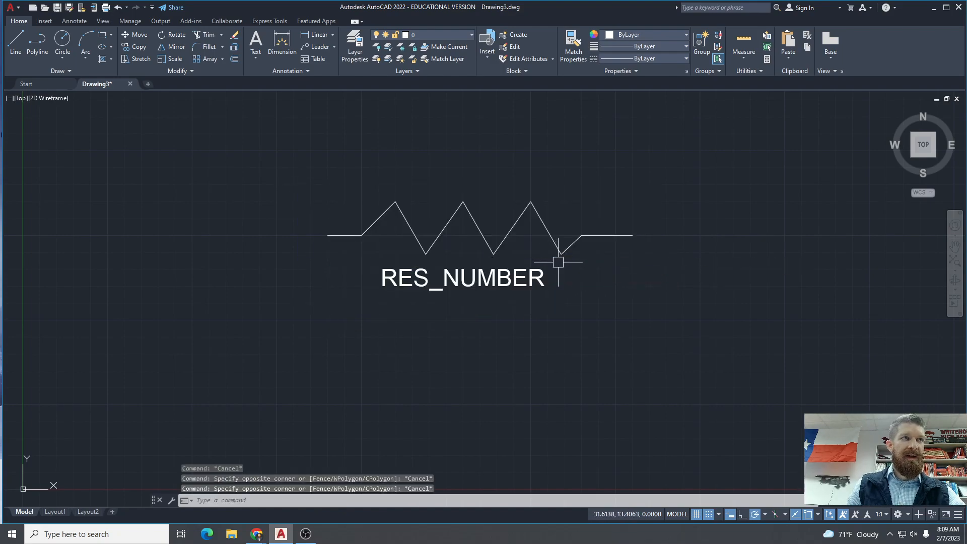
pyautogui.write('block')
pyautogui.press('Return')
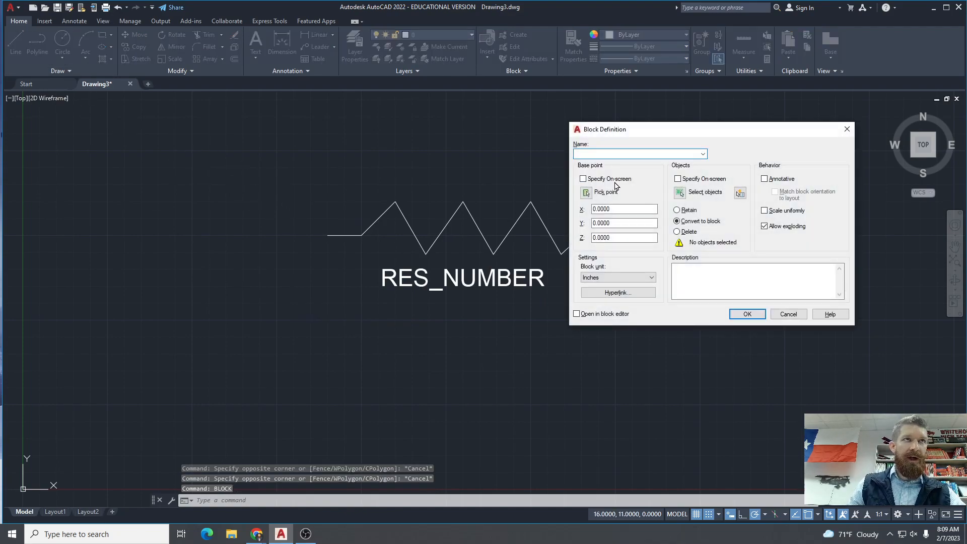
pyautogui.write('Resister')
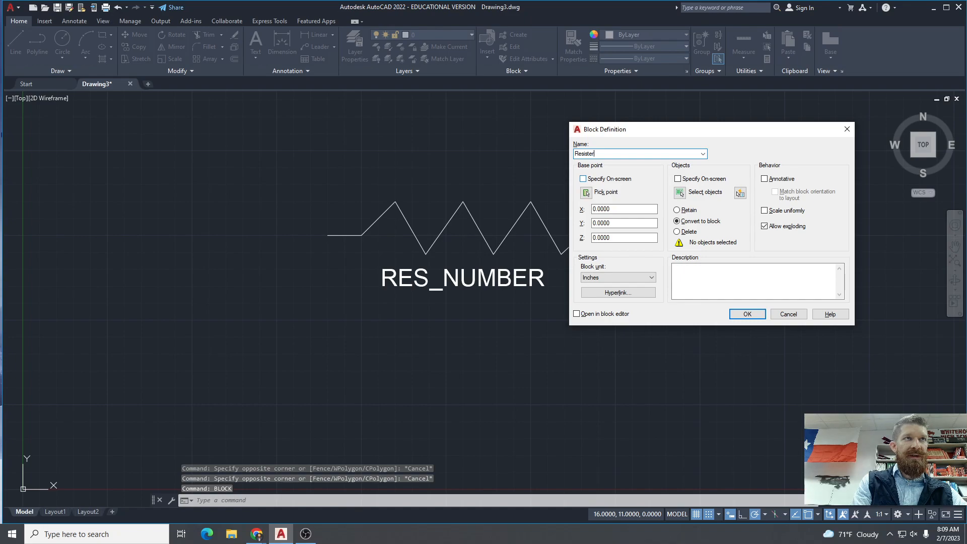
pyautogui.write('1')
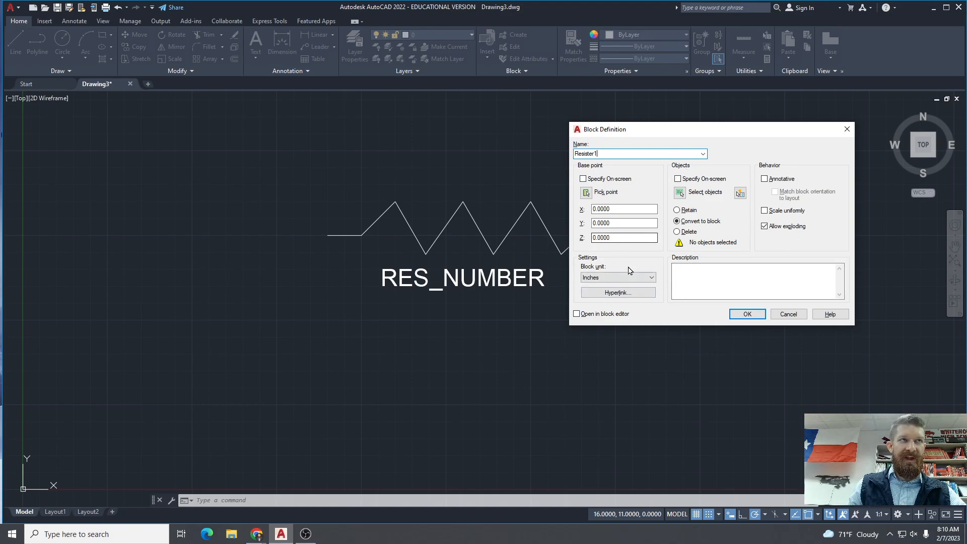
# - Create the block from the whole resistor symbol and its RES_NUMBER attribute, accepting 100 Ohms as the resistance value
pyautogui.click(747, 315)
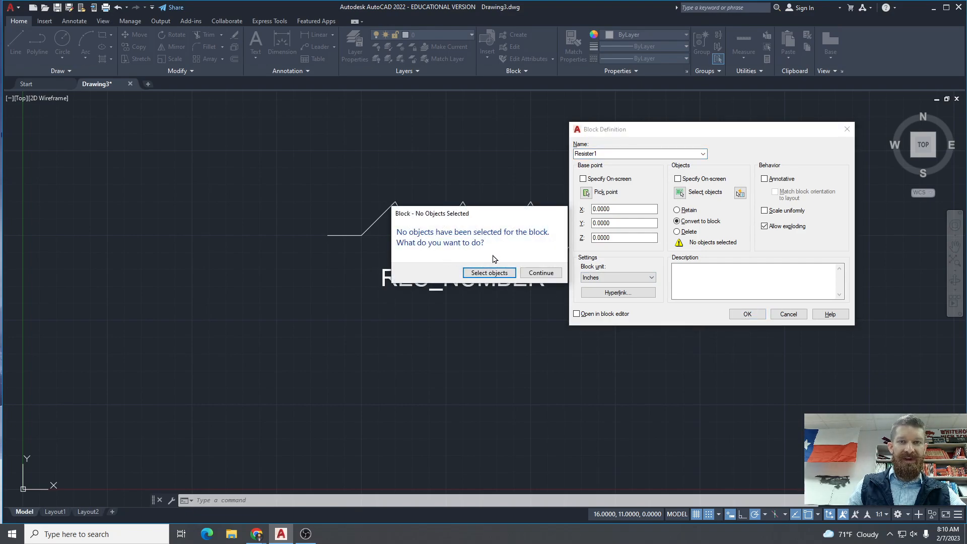
pyautogui.click(489, 273)
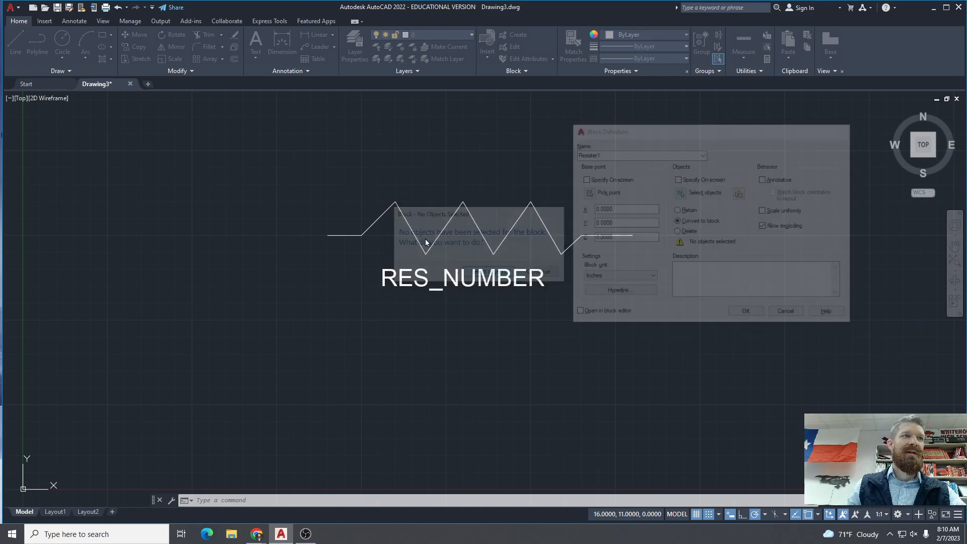
pyautogui.click(292, 168)
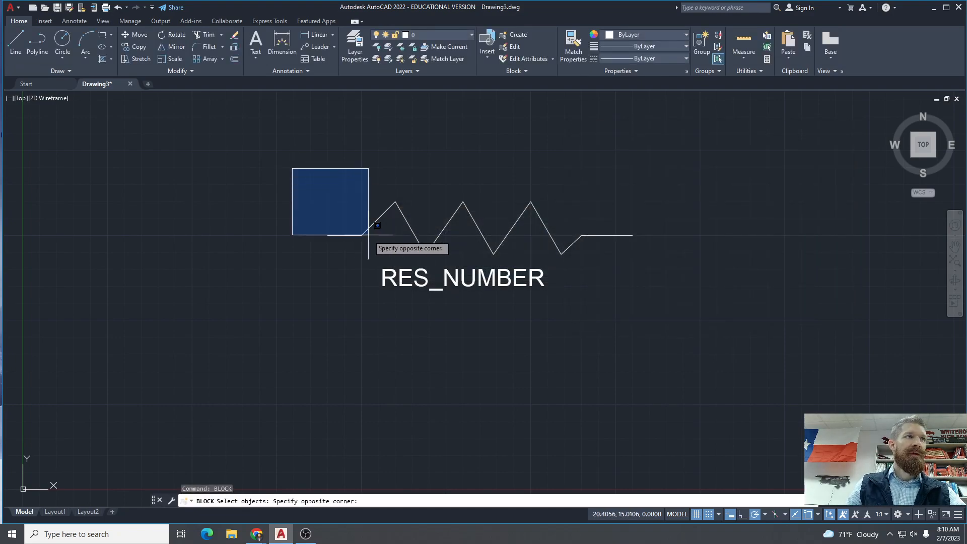
pyautogui.click(681, 329)
pyautogui.press('Return')
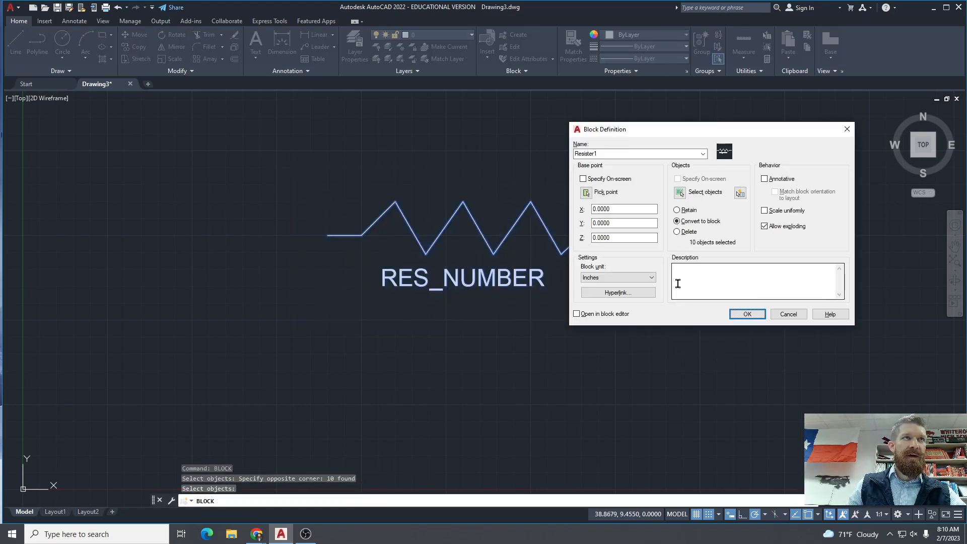
pyautogui.click(748, 314)
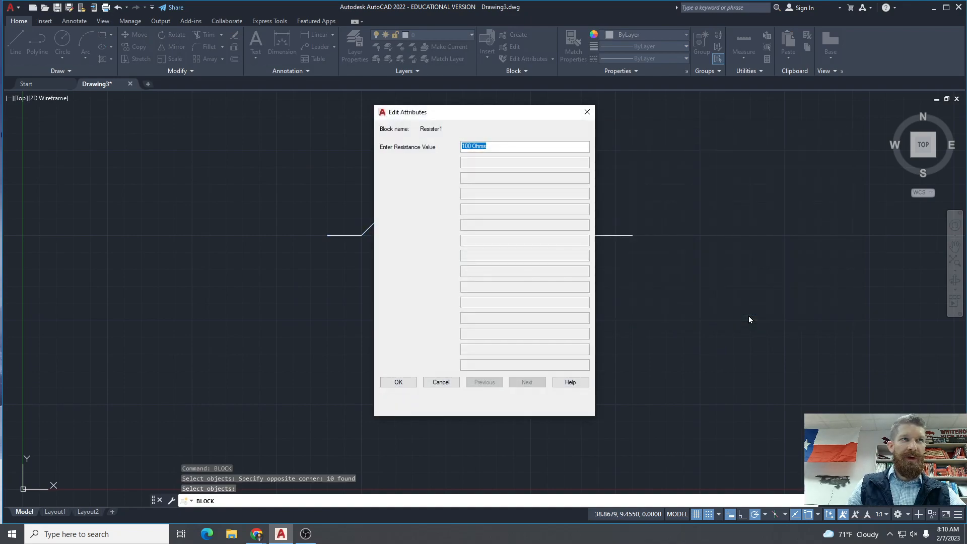
pyautogui.click(392, 383)
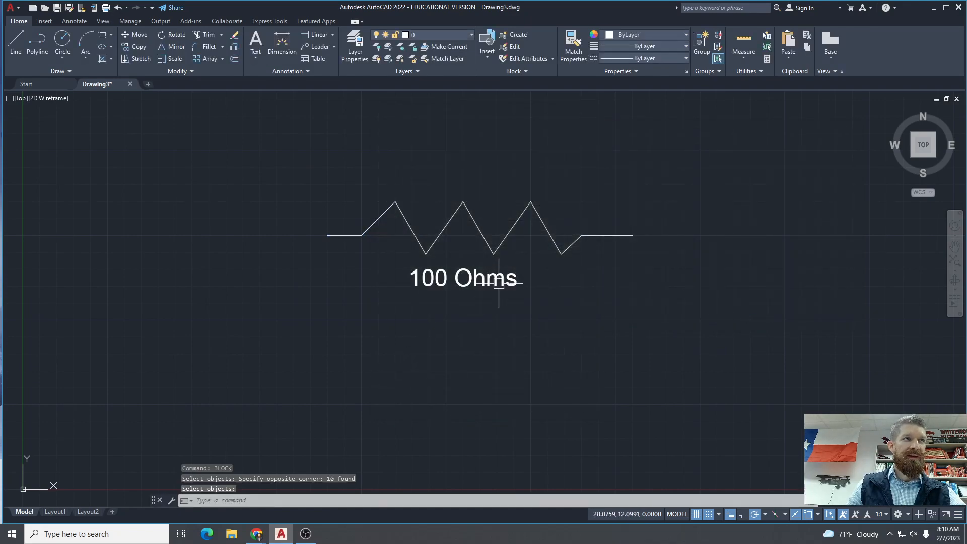
# - Insert a second Resister1 block beside the first resistor, level with it, at insertion point 22, 0
pyautogui.scroll(-2, 468, 312)
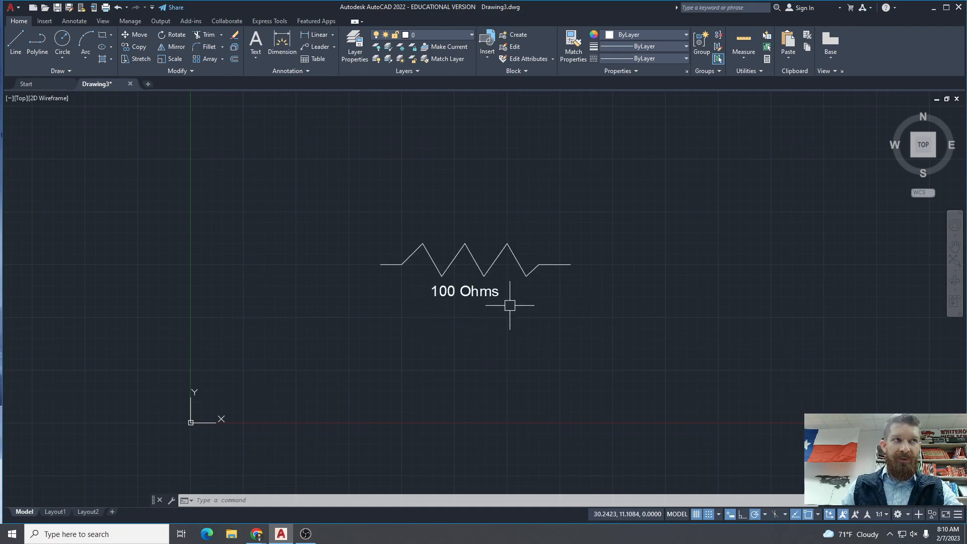
pyautogui.scroll(2, 535, 305)
pyautogui.scroll(-4, 535, 306)
pyautogui.scroll(2, 706, 279)
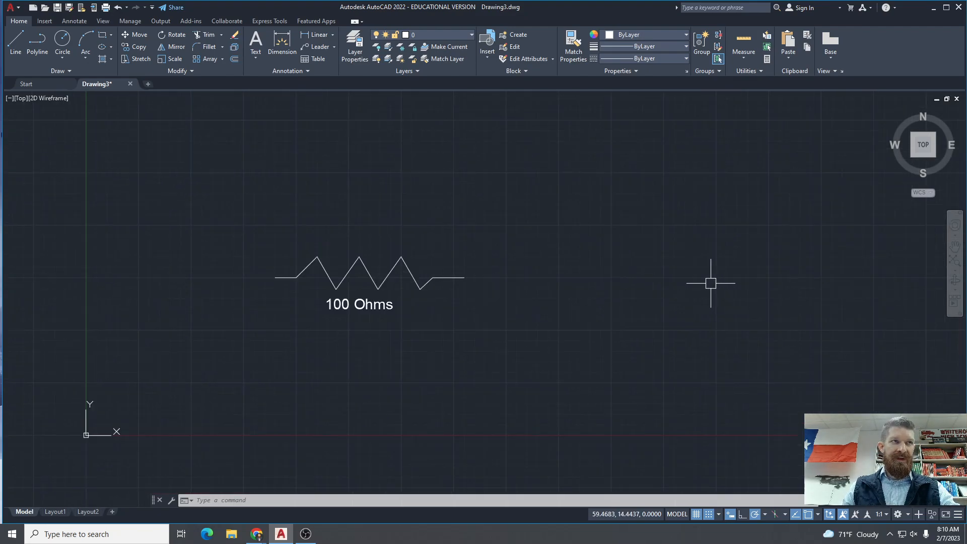
pyautogui.click(44, 21)
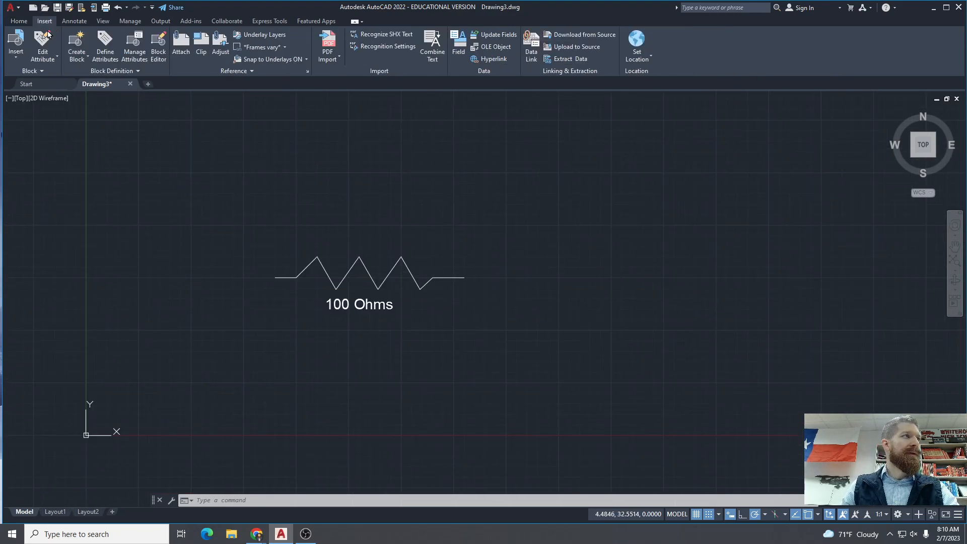
pyautogui.click(17, 57)
pyautogui.click(38, 89)
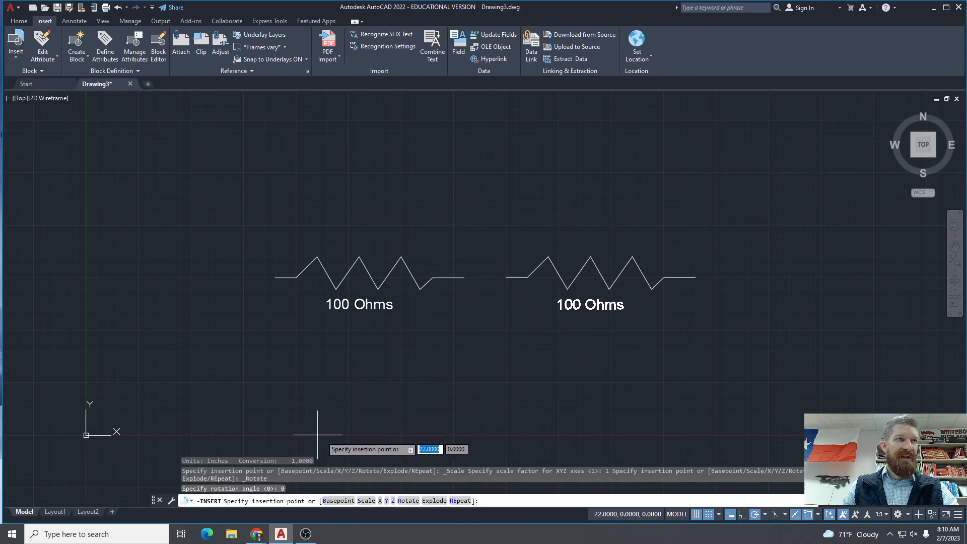
pyautogui.click(317, 434)
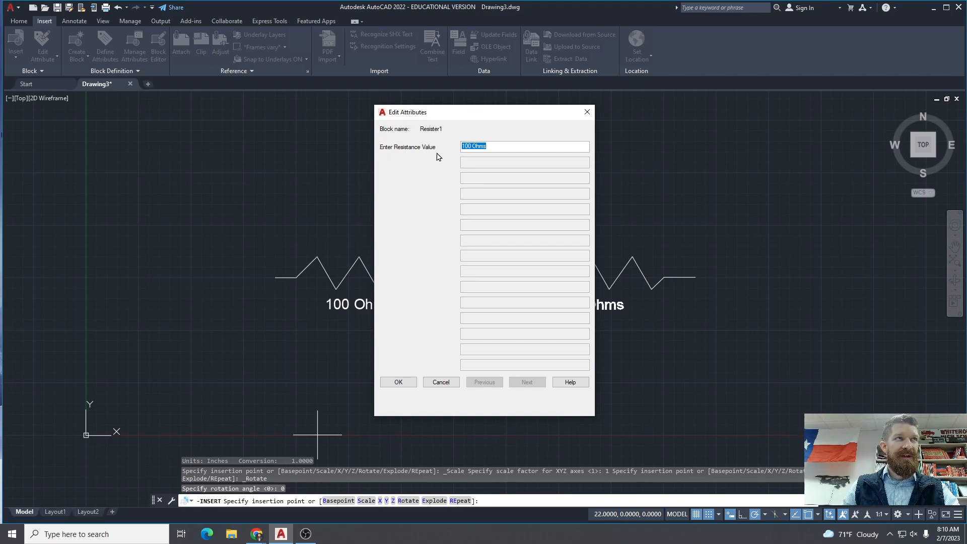
# - Set the inserted resistor's resistance value to 500 Ohms
pyautogui.write('500')
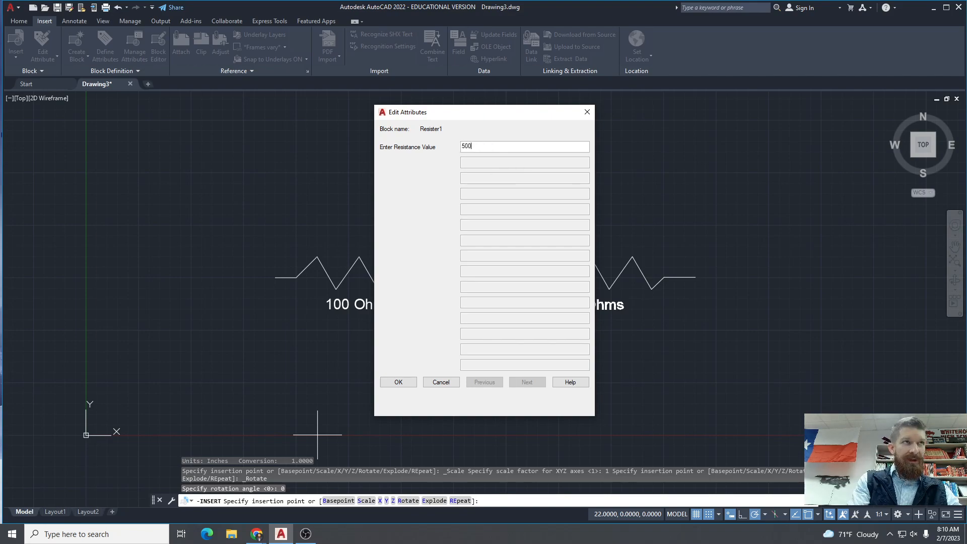
pyautogui.write(' Ohms')
pyautogui.press('Return')
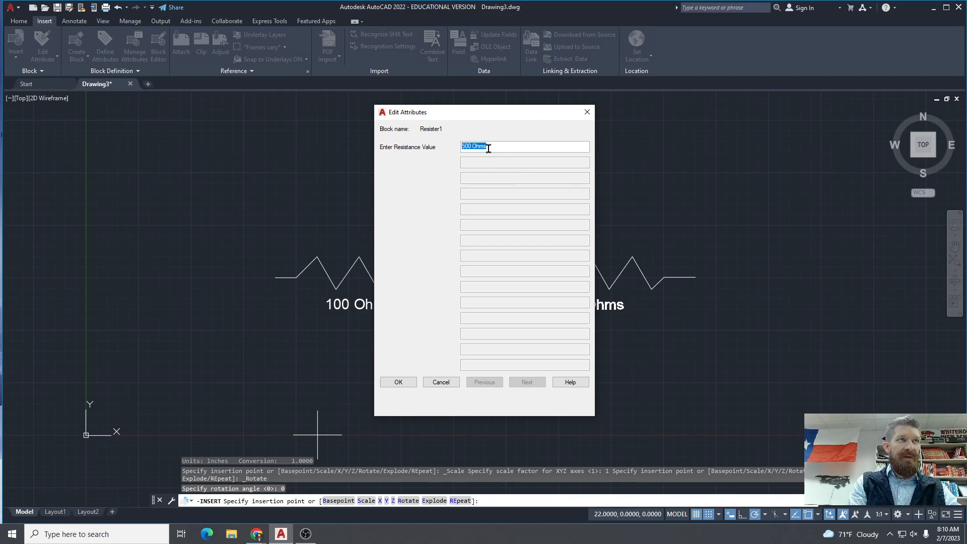
pyautogui.click(399, 381)
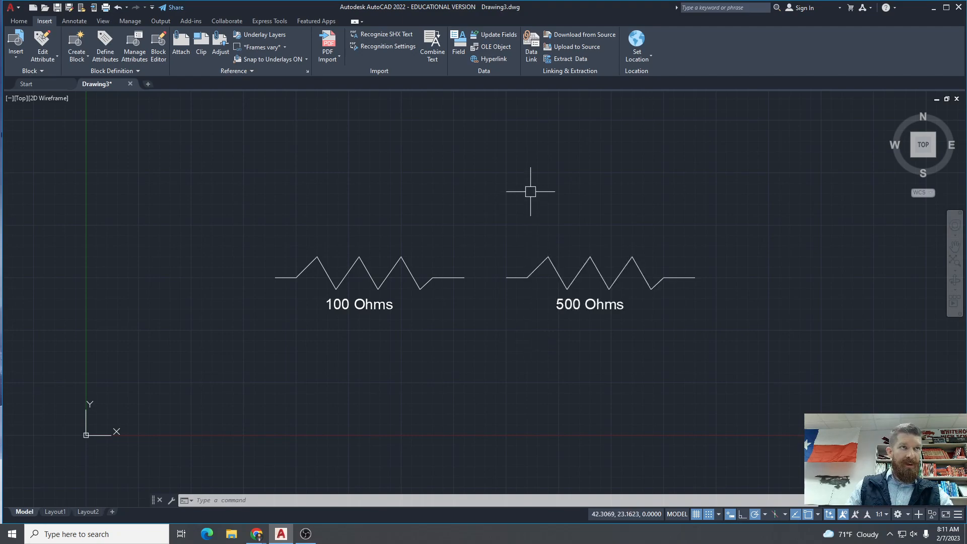
# - Fill in a new attribute definition with tag "Resistor Number", prompt "Enter Value" and default 100
pyautogui.write('ATT')
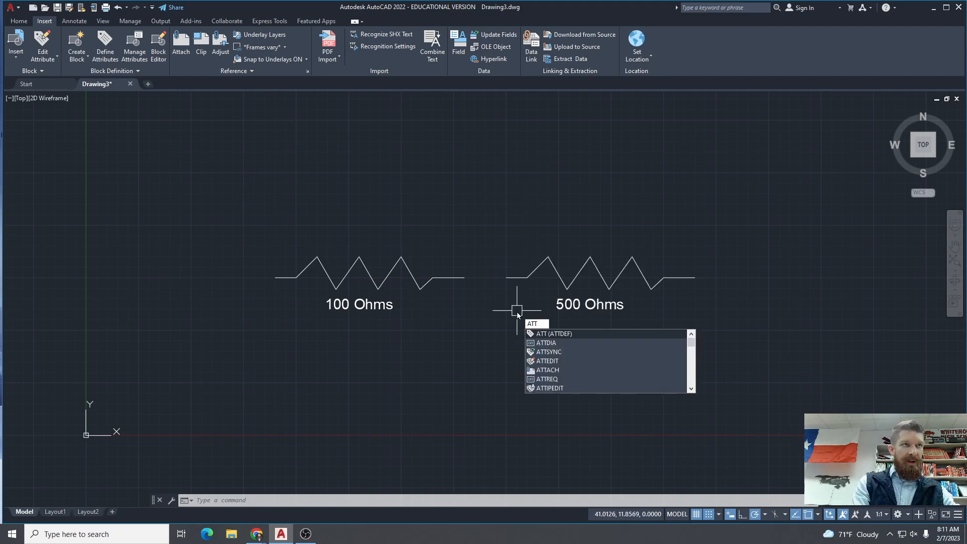
pyautogui.press('Return')
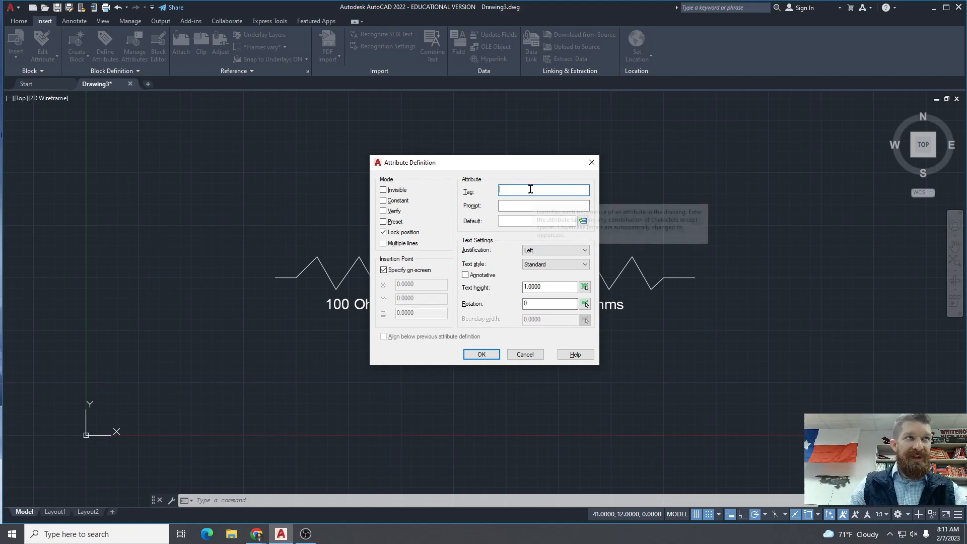
pyautogui.write('Resistor')
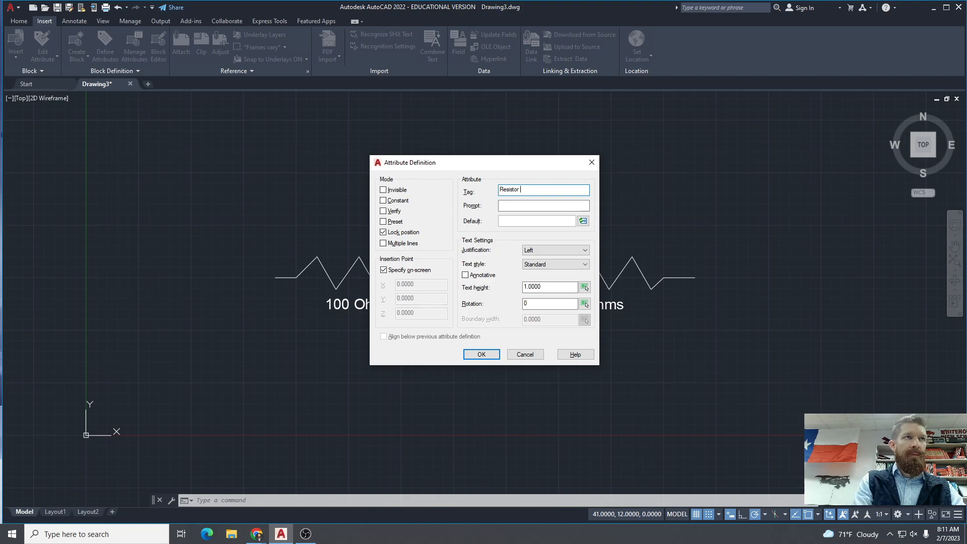
pyautogui.write('Number')
pyautogui.press('Tab')
pyautogui.write('En')
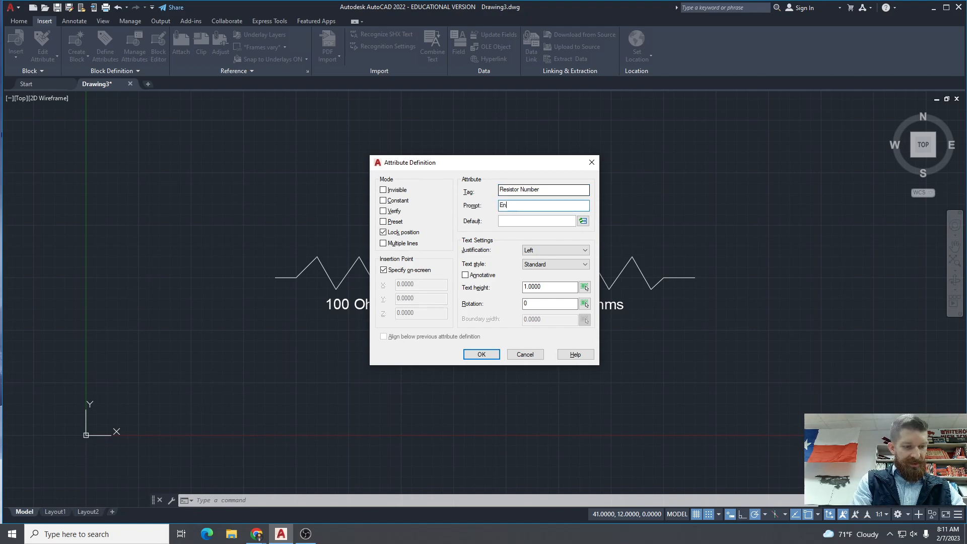
pyautogui.write('ter V100')
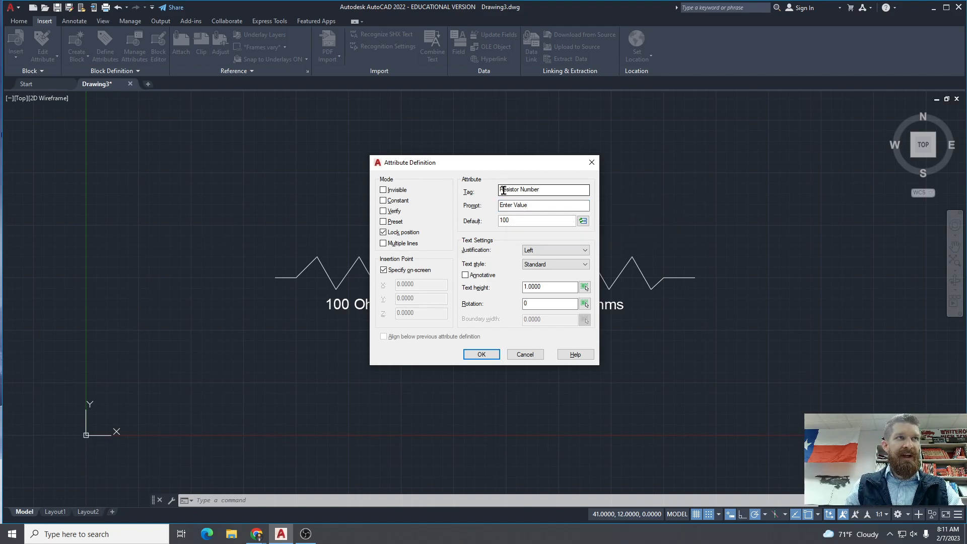
# - Try to accept the attribute with its spaced tag, change the tag to Resistor_Number, and cancel the definition
pyautogui.moveTo(504, 190); pyautogui.dragTo(551, 190)
pyautogui.click(549, 190)
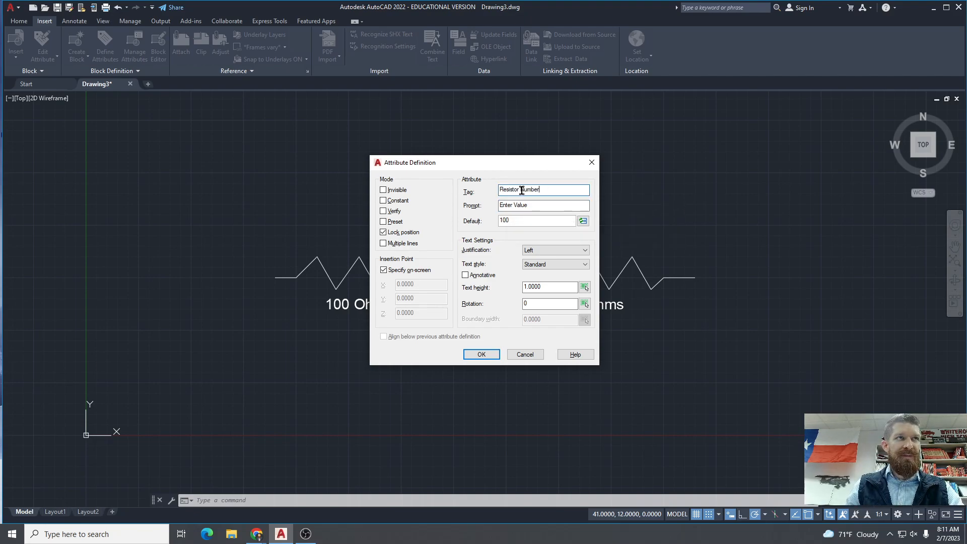
pyautogui.click(480, 355)
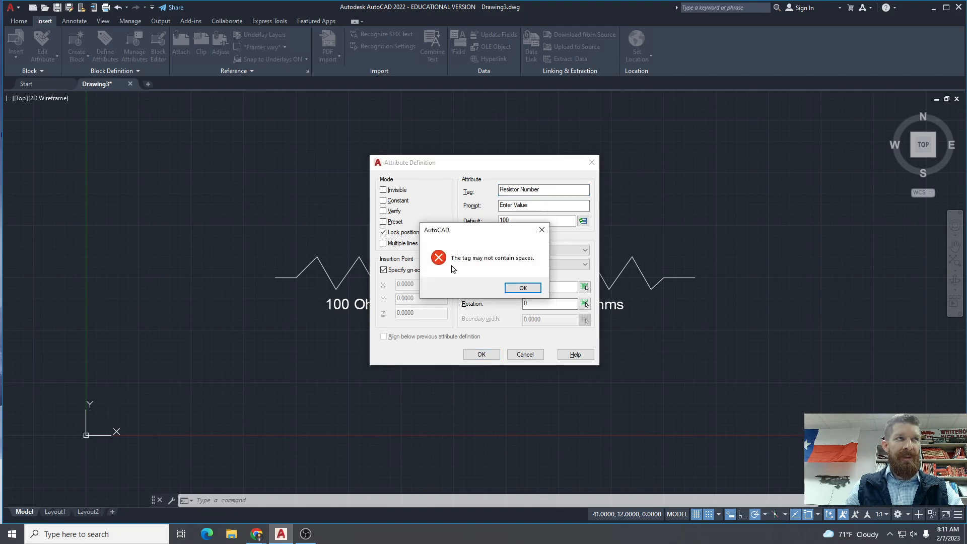
pyautogui.click(523, 288)
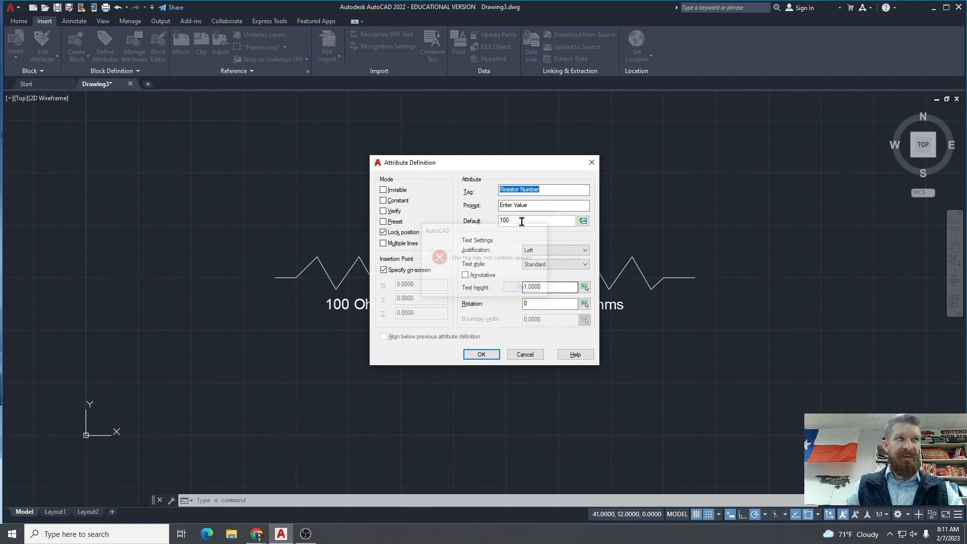
pyautogui.press('BackSpace')
pyautogui.write('_')
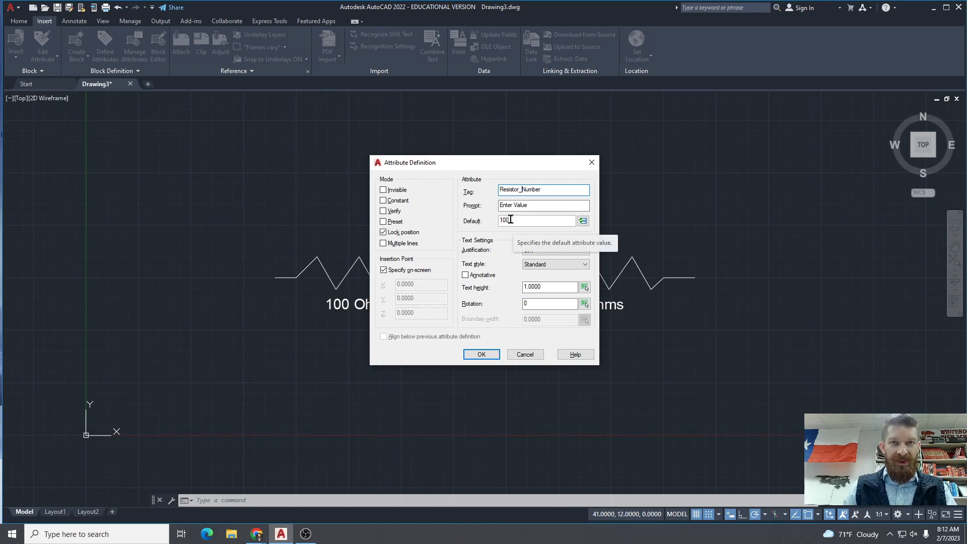
pyautogui.moveTo(536, 205); pyautogui.dragTo(473, 205)
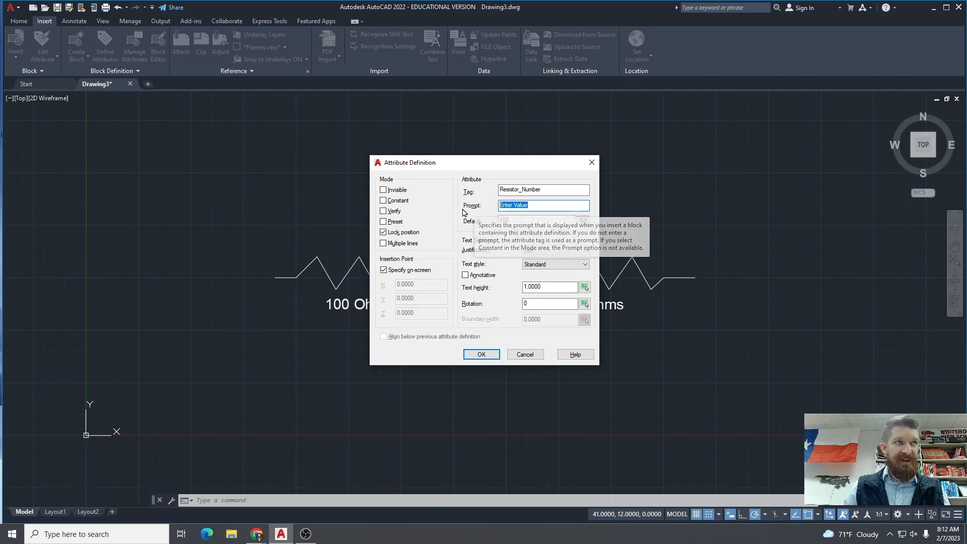
pyautogui.moveTo(518, 220); pyautogui.dragTo(456, 218)
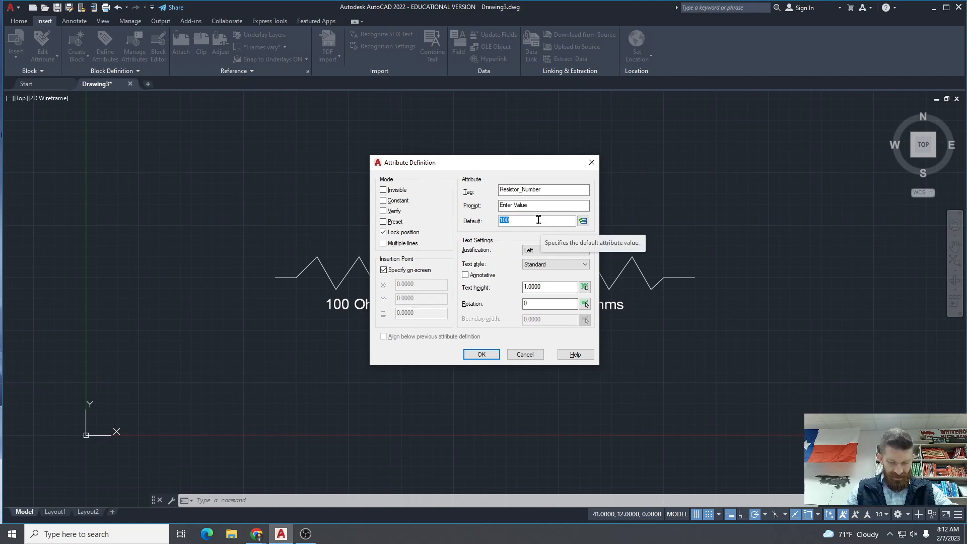
pyautogui.press('Escape')
# - Run ATTDISP to show the attribute visibility options, and cancel the command
pyautogui.write('attdisp')
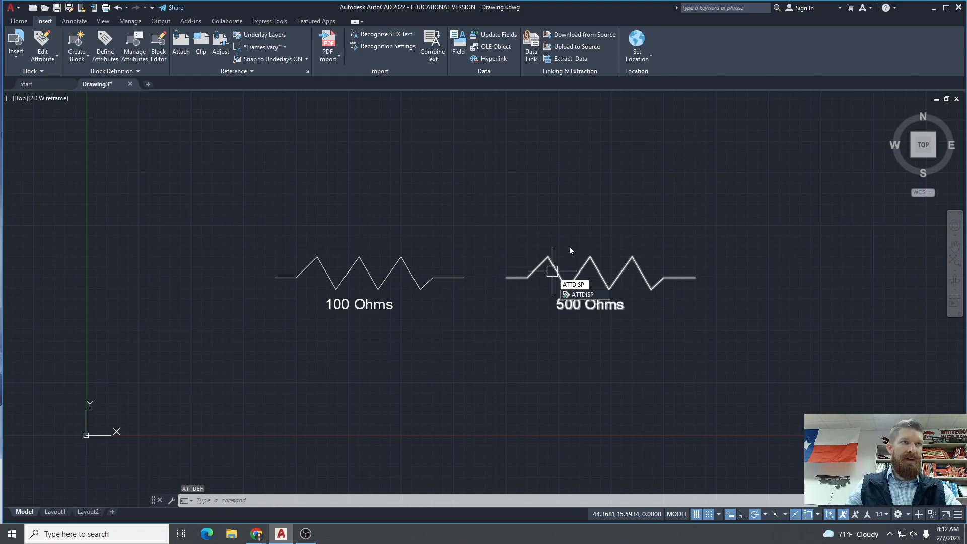
pyautogui.press('Escape')
pyautogui.write('attdisp')
pyautogui.press('Return')
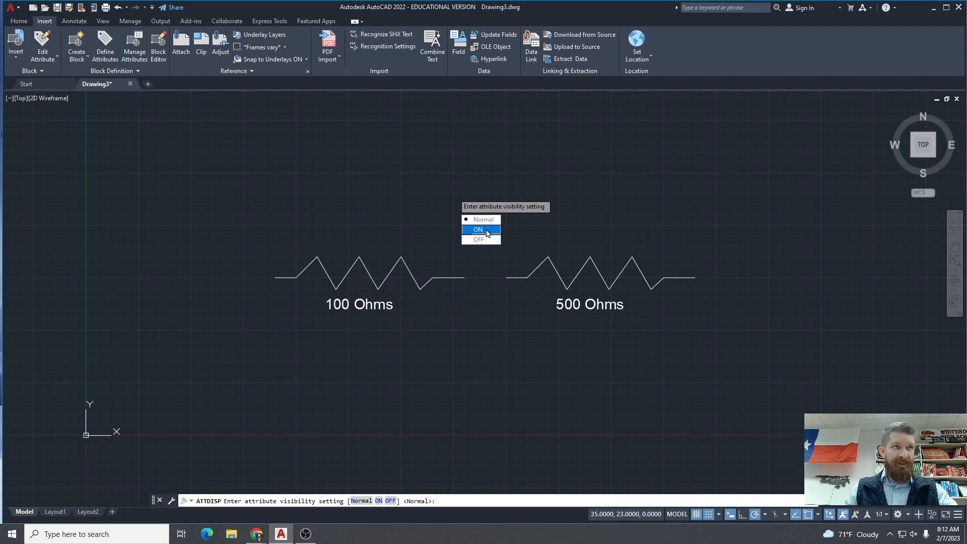
pyautogui.press('Escape')
# - Open a new attribute definition, switch the Invisible mode on and off again, and cancel the definition
pyautogui.write('attdef')
pyautogui.press('Return')
pyautogui.click(384, 191)
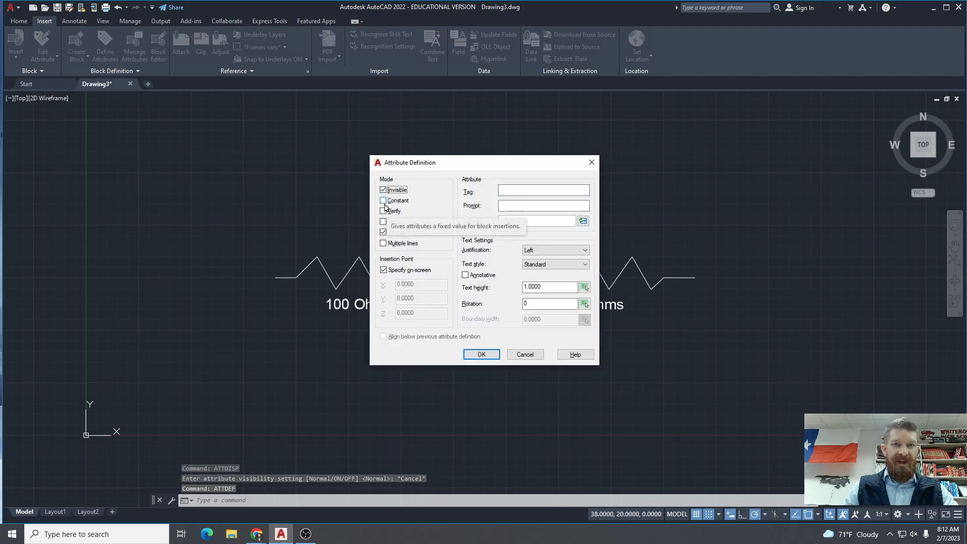
pyautogui.click(383, 190)
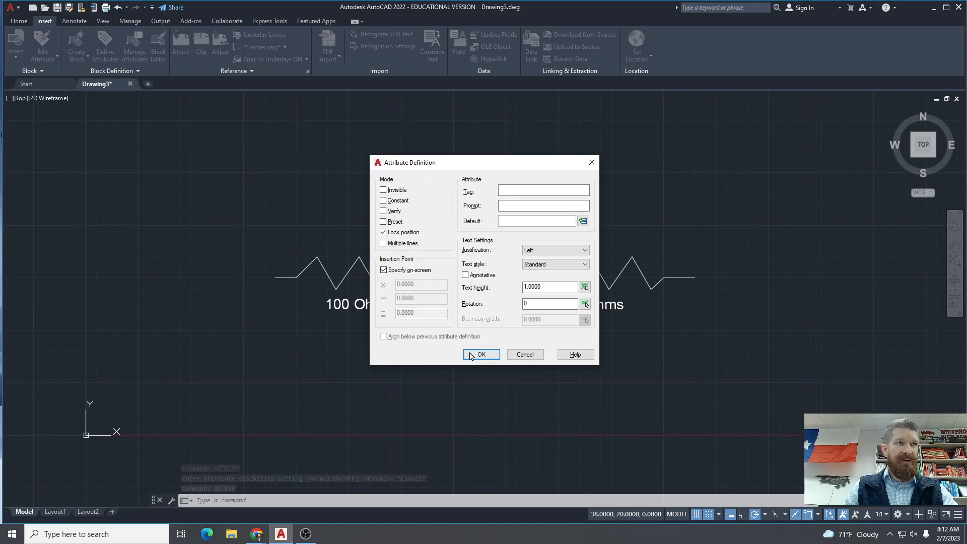
pyautogui.press('Escape')
# - Bring up the ATTDISP visibility settings Normal, ON and OFF once more, and cancel the command
pyautogui.write('a')
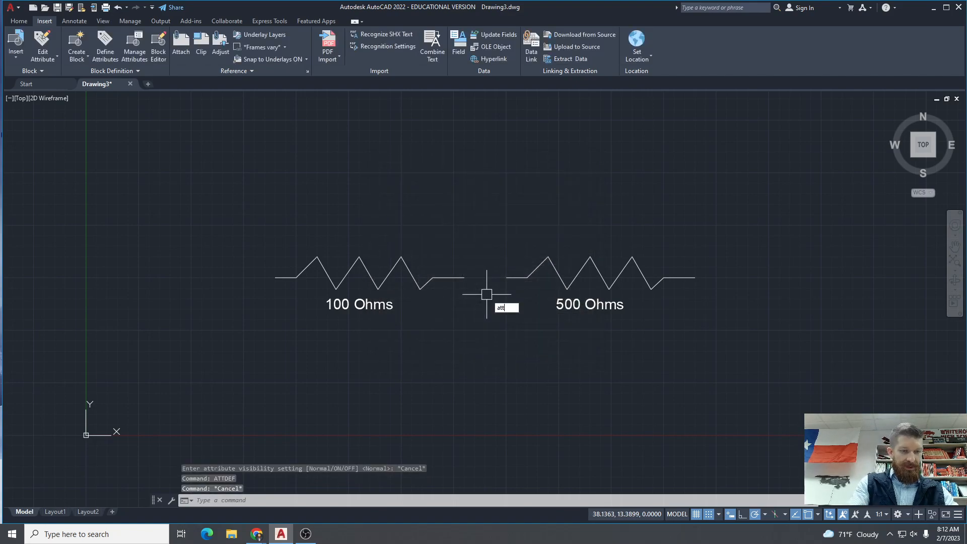
pyautogui.write('TTdisp')
pyautogui.press('Return')
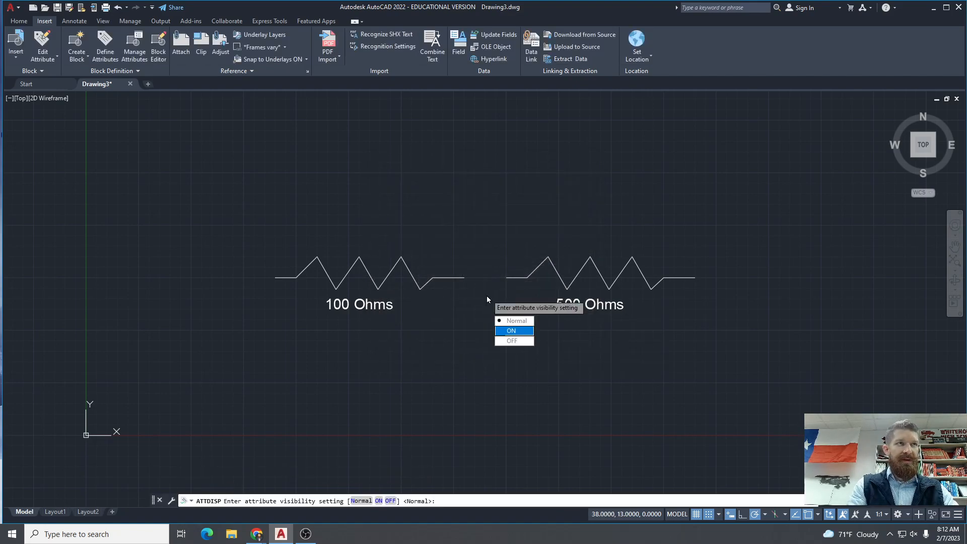
pyautogui.press('Escape')
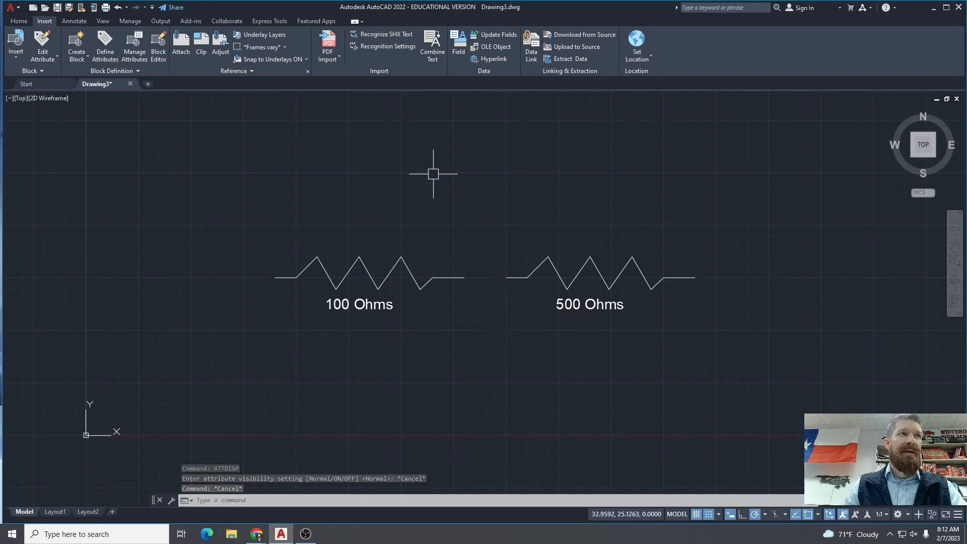
# - Insert the Resister1 block above the gap between the two existing resistors with resistance value 200
pyautogui.click(19, 41)
pyautogui.click(35, 89)
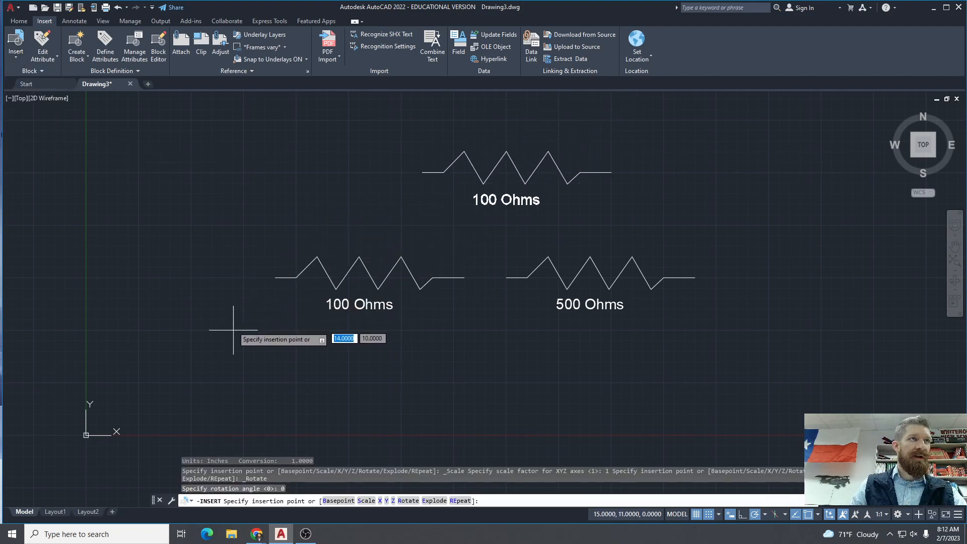
pyautogui.click(191, 330)
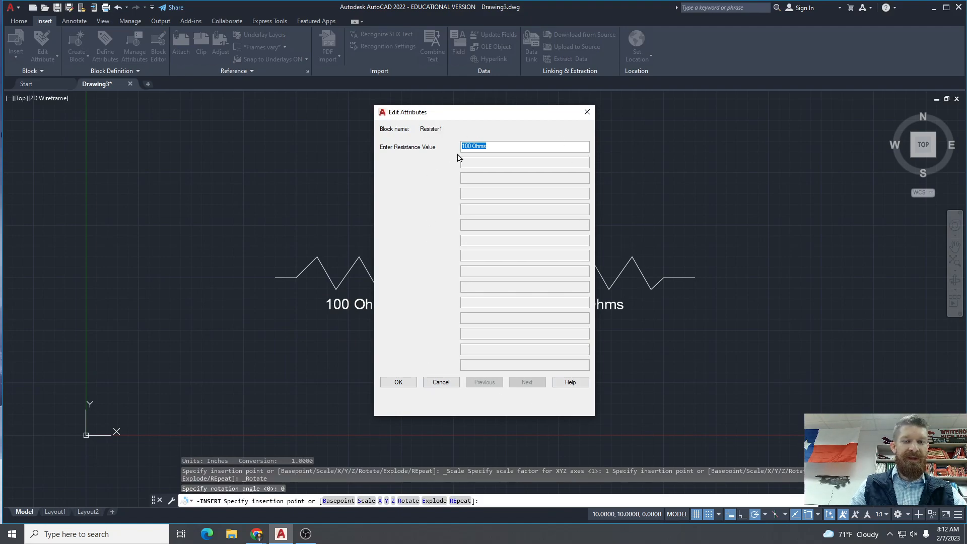
pyautogui.write('500')
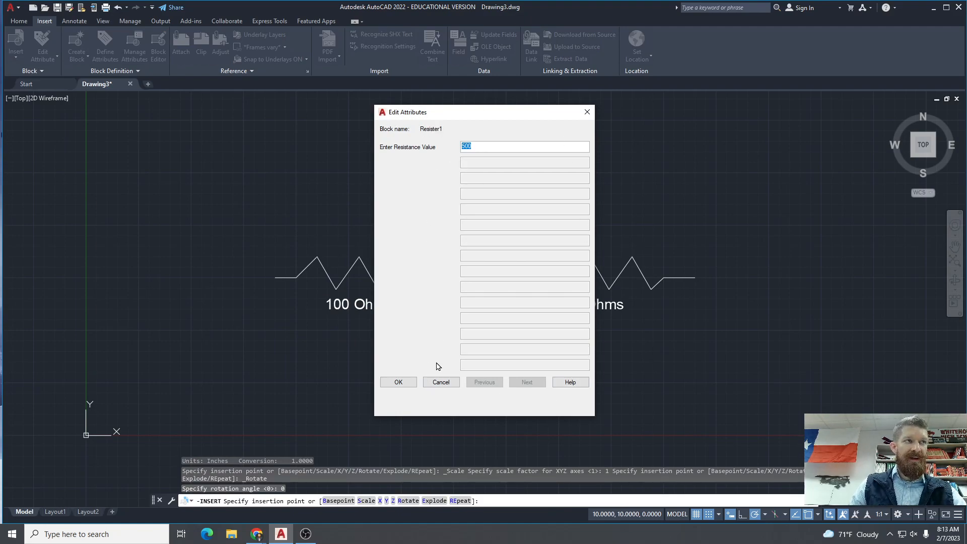
pyautogui.write('20')
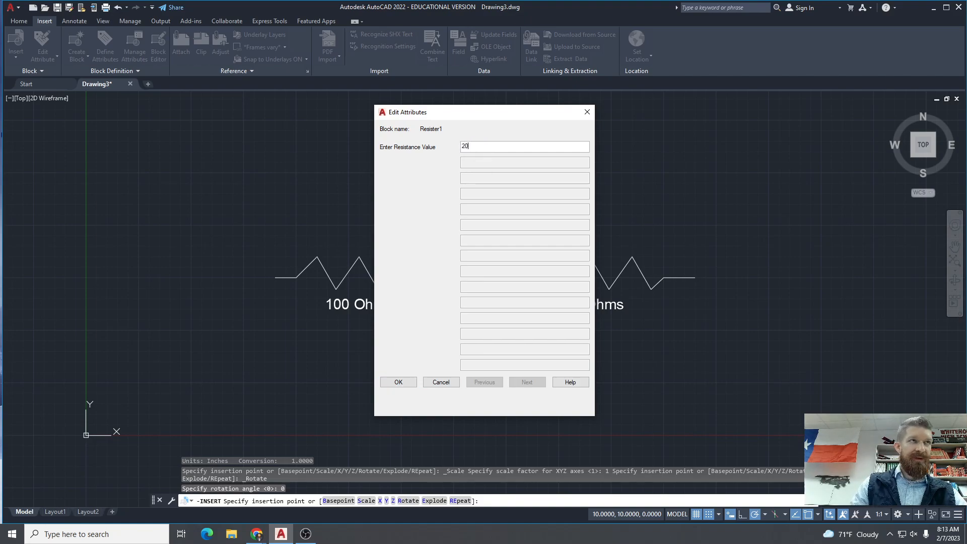
pyautogui.write('0')
pyautogui.click(403, 383)
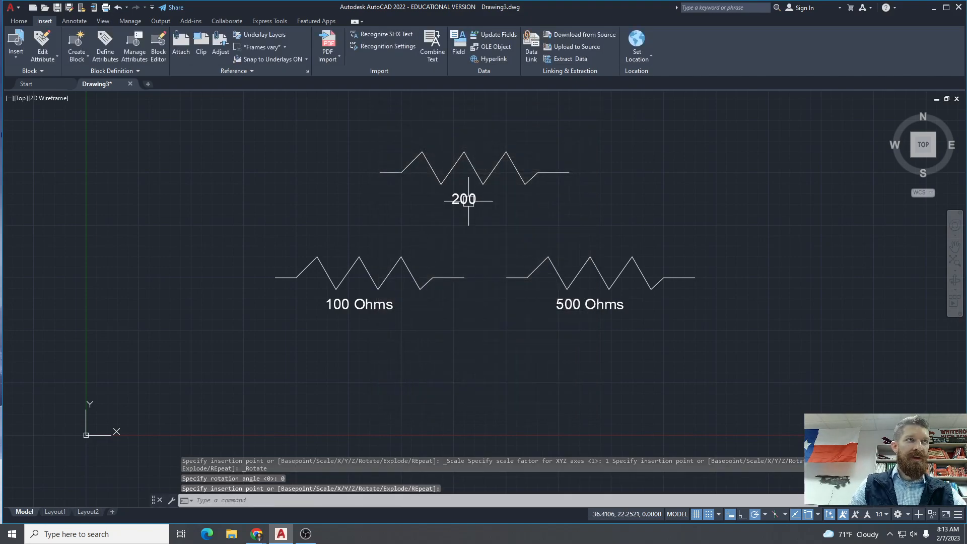
# - Set the ATTDIA system variable to 0
pyautogui.write('attdia')
pyautogui.press('Return')
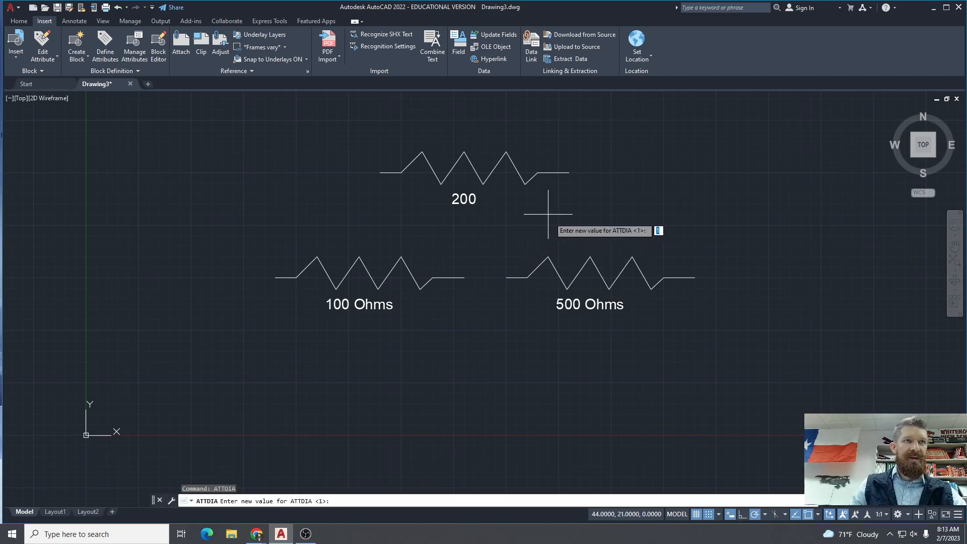
pyautogui.write('0')
pyautogui.press('Return')
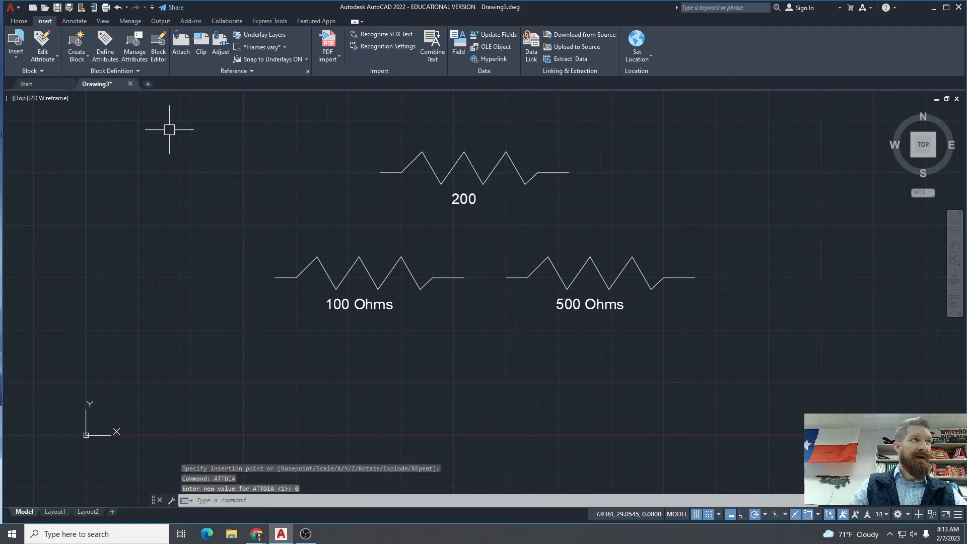
# - Insert another Resister1 block beside the 200 resistor, with resistance value 250
pyautogui.click(19, 42)
pyautogui.click(35, 95)
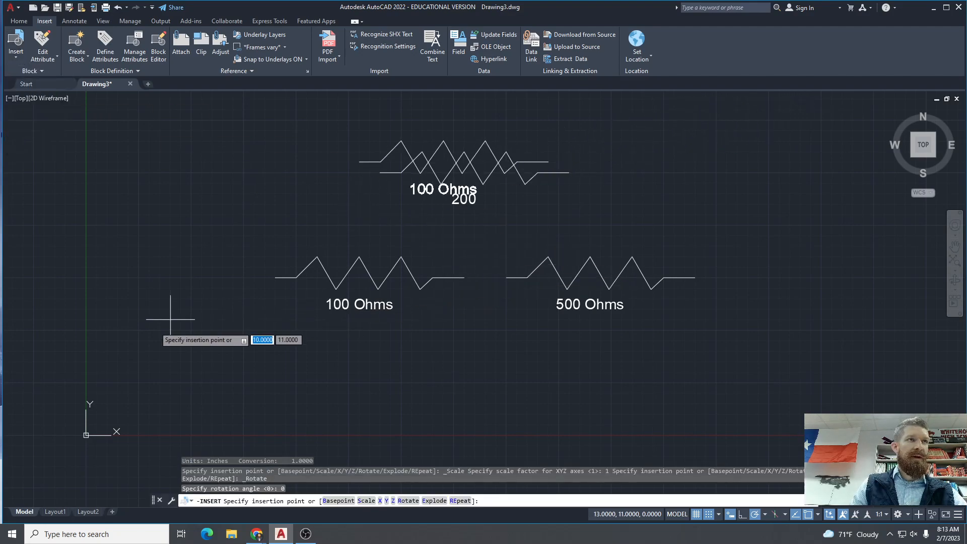
pyautogui.click(433, 330)
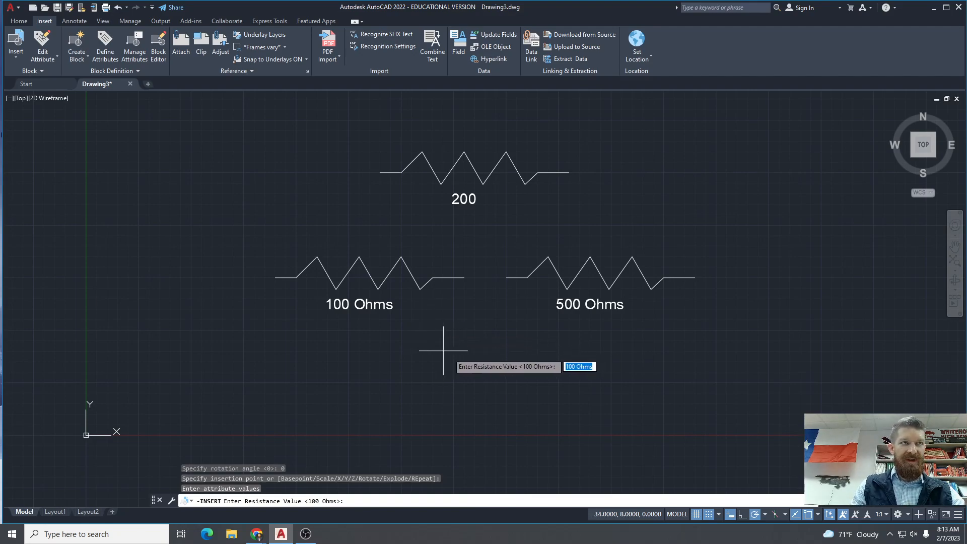
pyautogui.write('250')
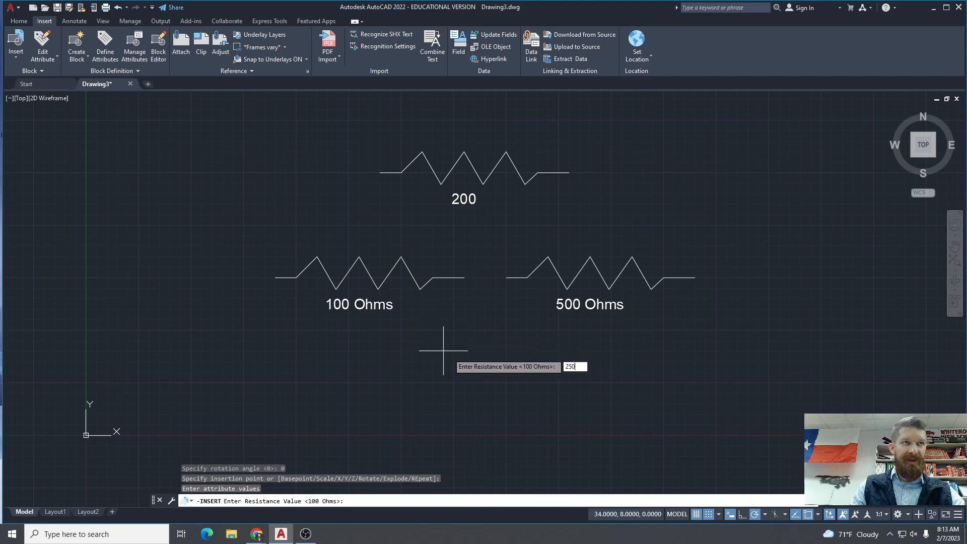
pyautogui.press('Return')
# - Set the ATTDIA system variable to 1
pyautogui.write('ATTDIA')
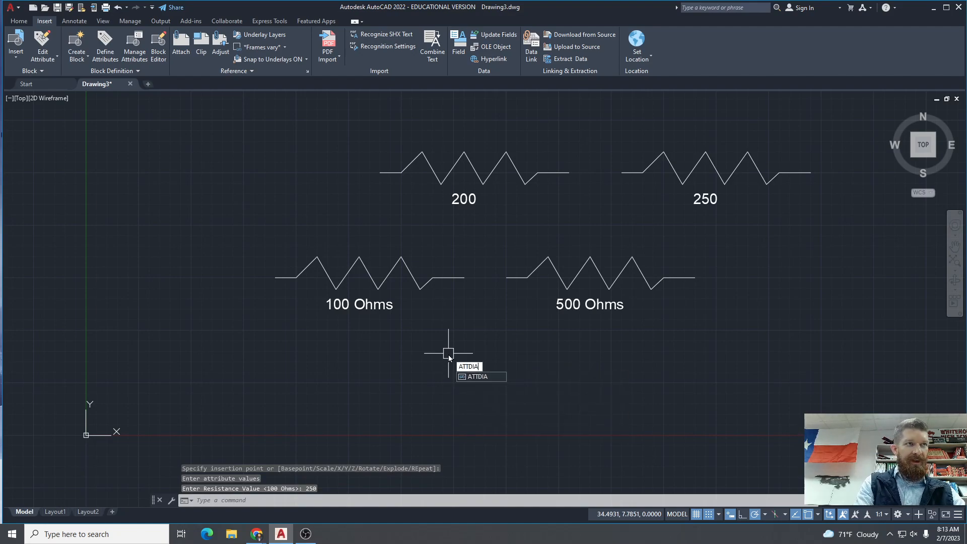
pyautogui.press('Return')
pyautogui.write('1')
pyautogui.press('Return')
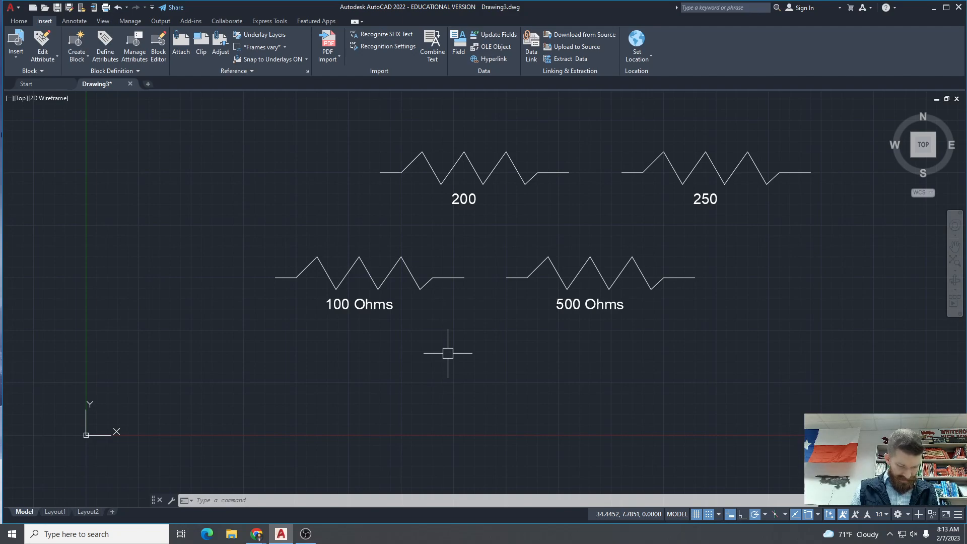
# - Run ATTEDIT on the 100 Ohms resistor to view its attribute value, and close the editor without changes
pyautogui.write('atte')
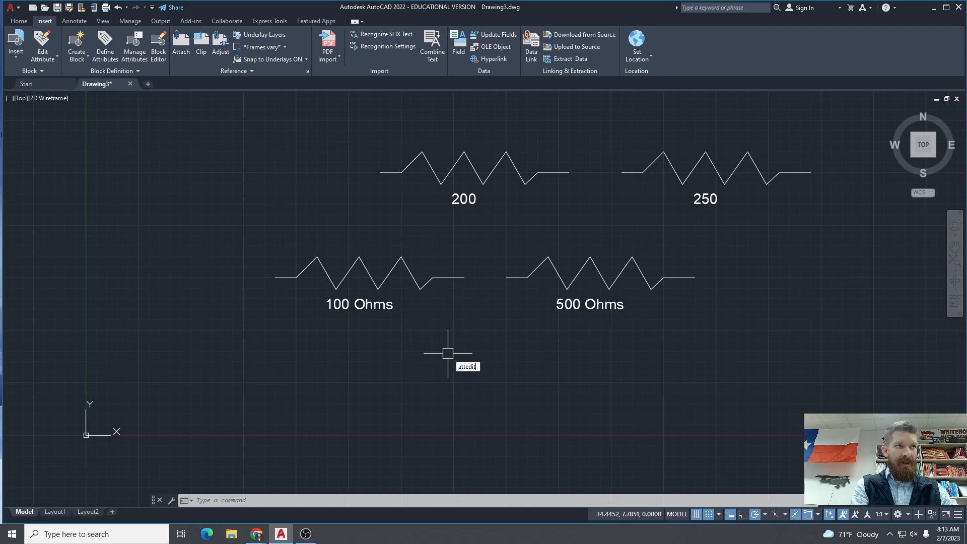
pyautogui.write('dit')
pyautogui.press('Return')
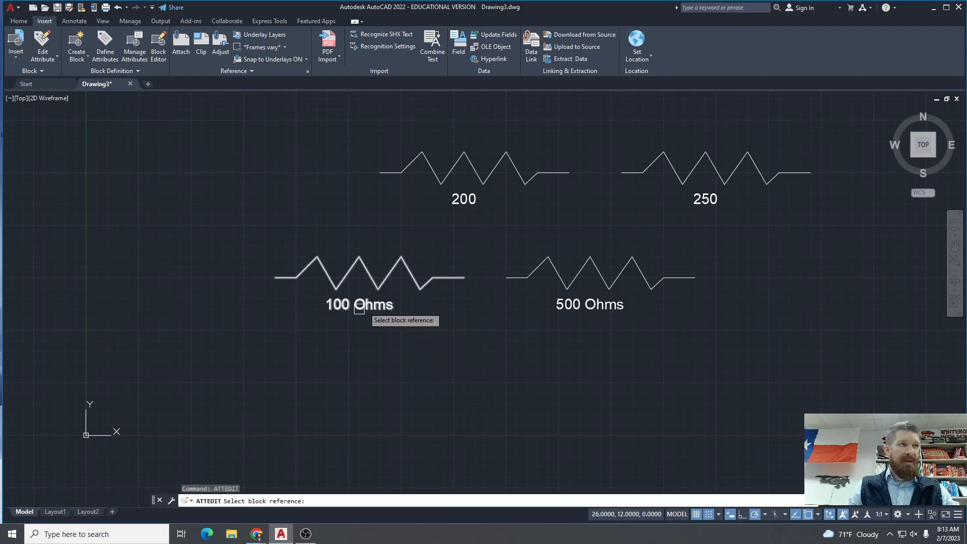
pyautogui.click(358, 309)
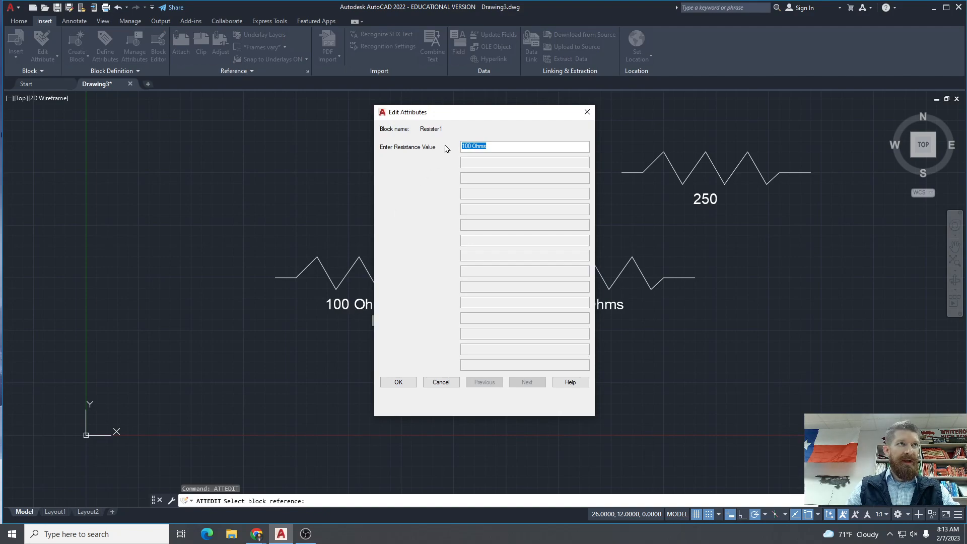
pyautogui.click(397, 383)
pyautogui.press('Escape')
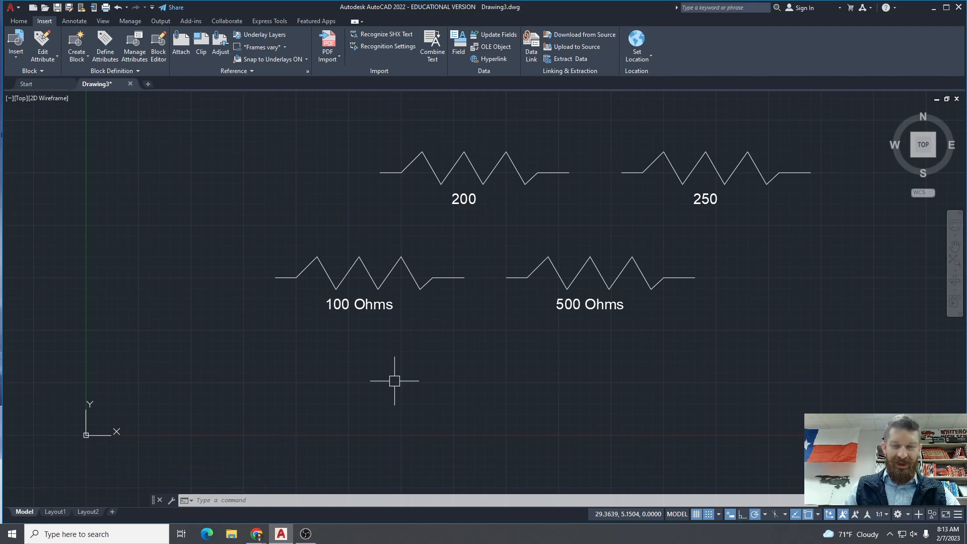
# - Run EATTEDIT on the 100 Ohms resistor and review its attribute's text options and properties
pyautogui.write('EATedi')
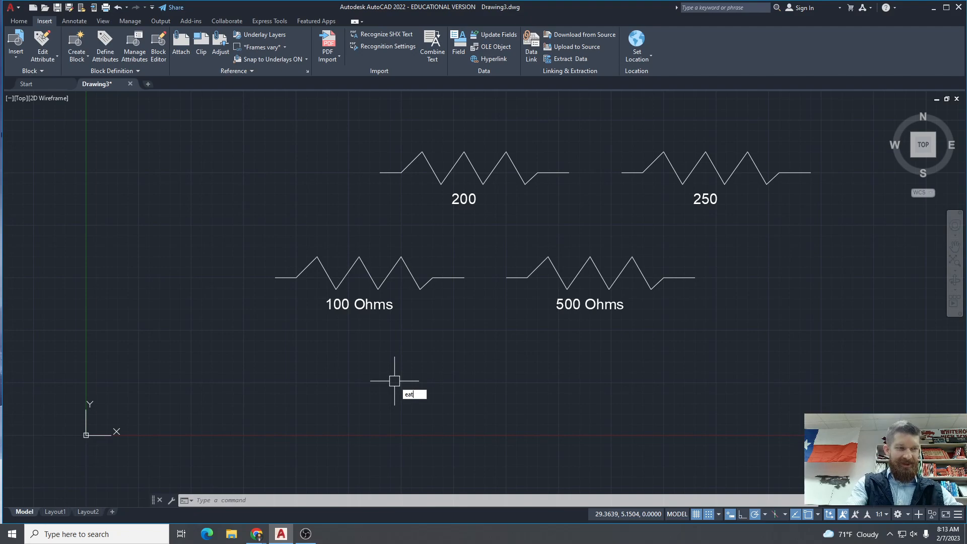
pyautogui.write('t')
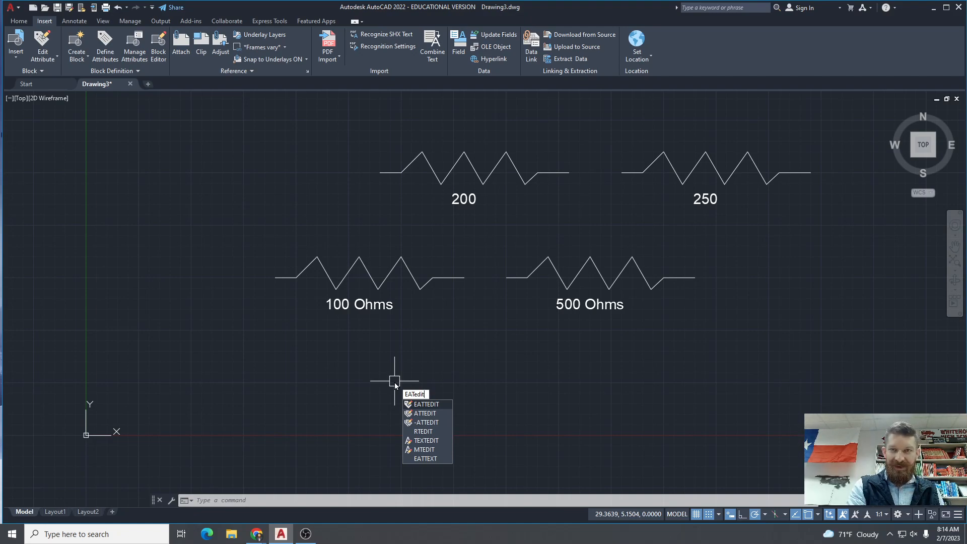
pyautogui.press('Return')
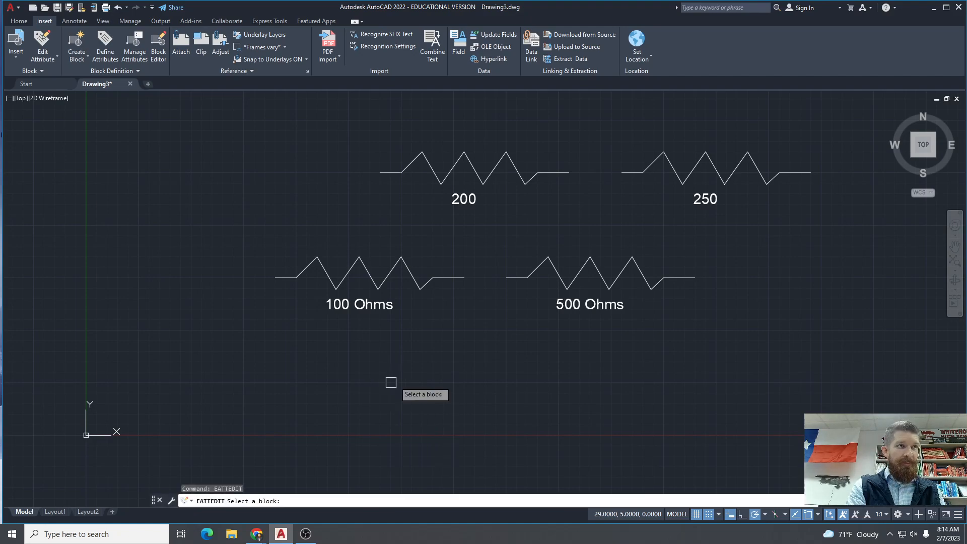
pyautogui.click(373, 310)
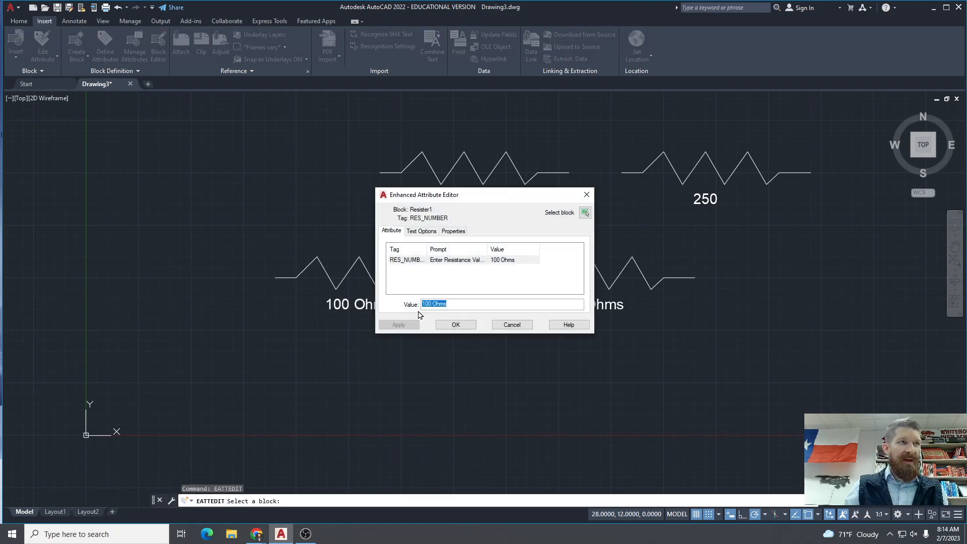
pyautogui.click(421, 231)
pyautogui.click(453, 231)
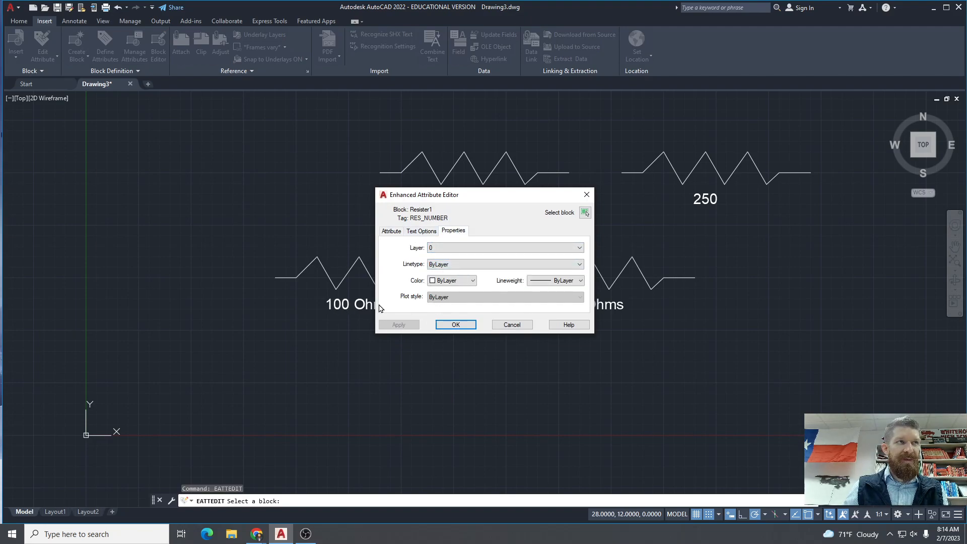
pyautogui.click(418, 231)
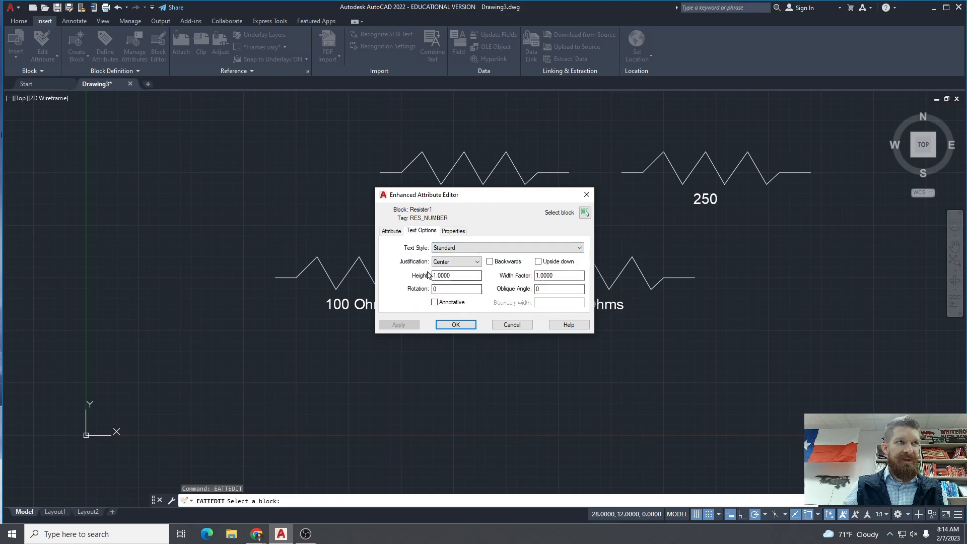
# - Switch the attribute text's Upside down and Backwards options on and off again, and cancel the enhanced attribute edit
pyautogui.click(538, 262)
pyautogui.click(489, 261)
pyautogui.click(490, 262)
pyautogui.click(538, 261)
pyautogui.click(392, 231)
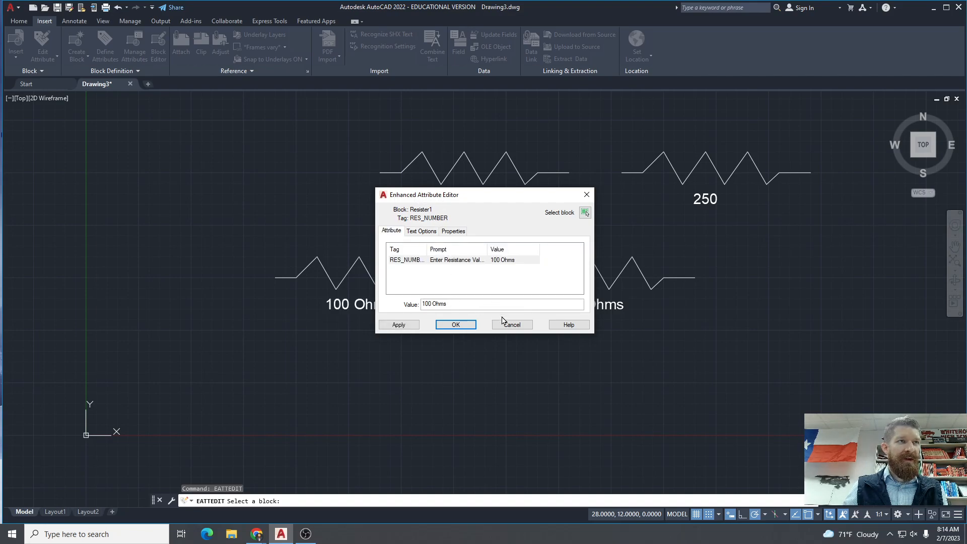
pyautogui.click(508, 324)
pyautogui.write('eate')
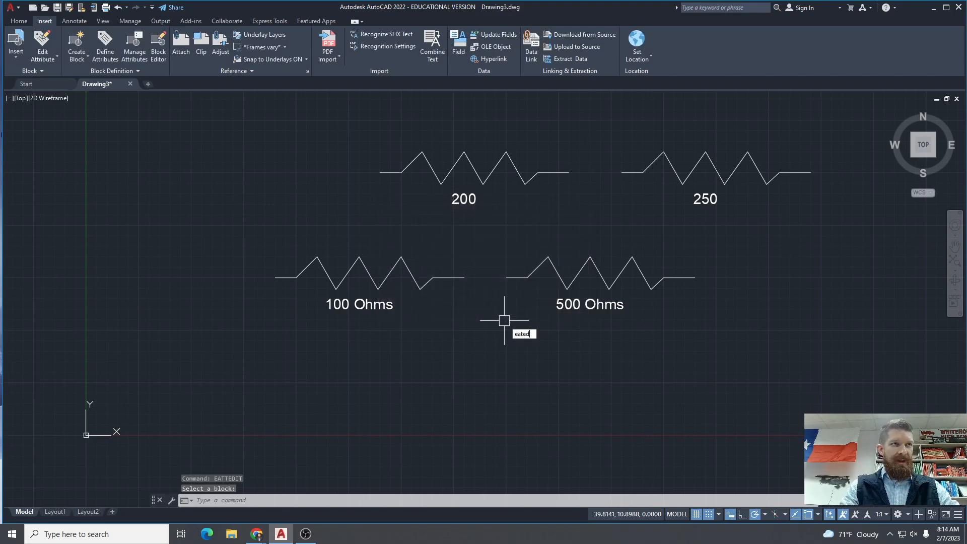
pyautogui.write('d')
pyautogui.press('Escape')
pyautogui.press('Escape')
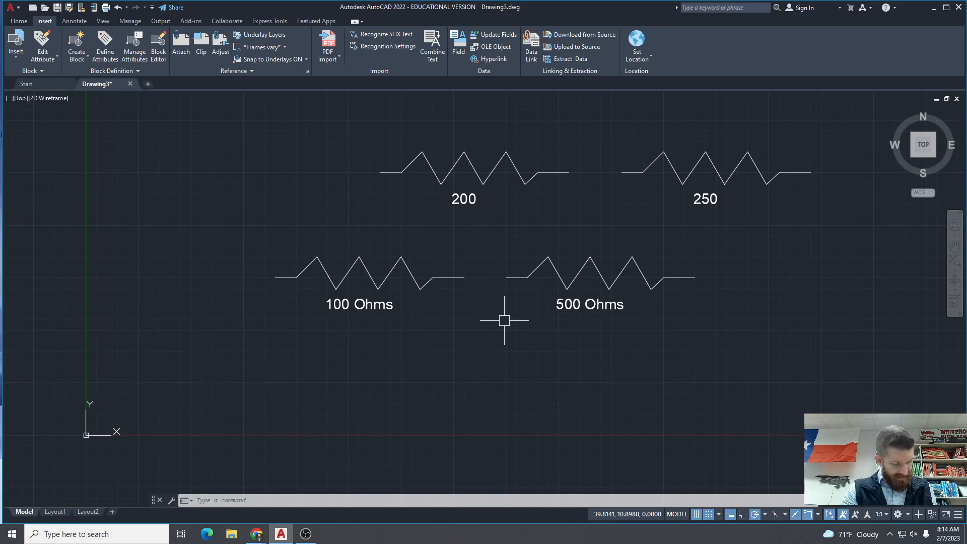
# - Use FIND to replace all occurrences of 250 with 255 in the entire drawing
pyautogui.write('find')
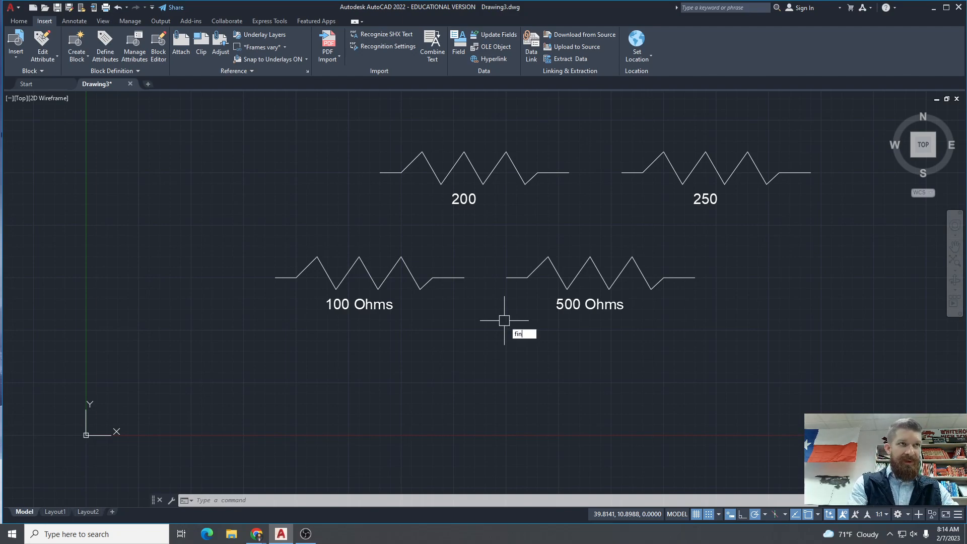
pyautogui.press('Return')
pyautogui.moveTo(380, 221); pyautogui.dragTo(459, 334)
pyautogui.write('250')
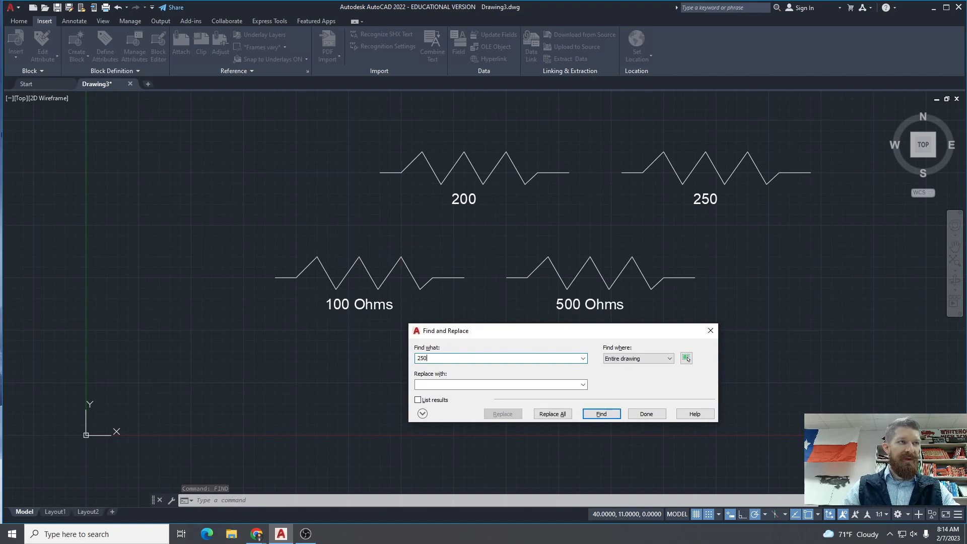
pyautogui.press('Tab')
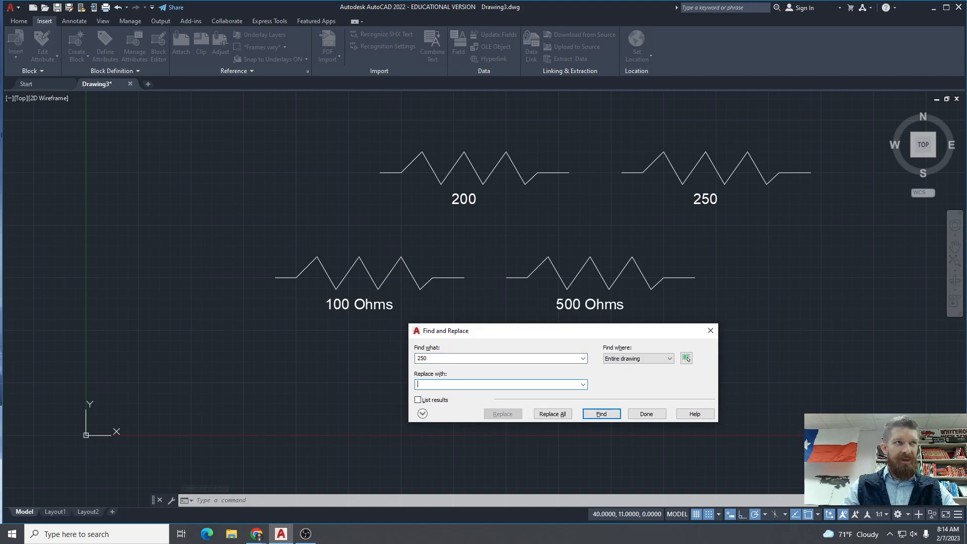
pyautogui.write('255')
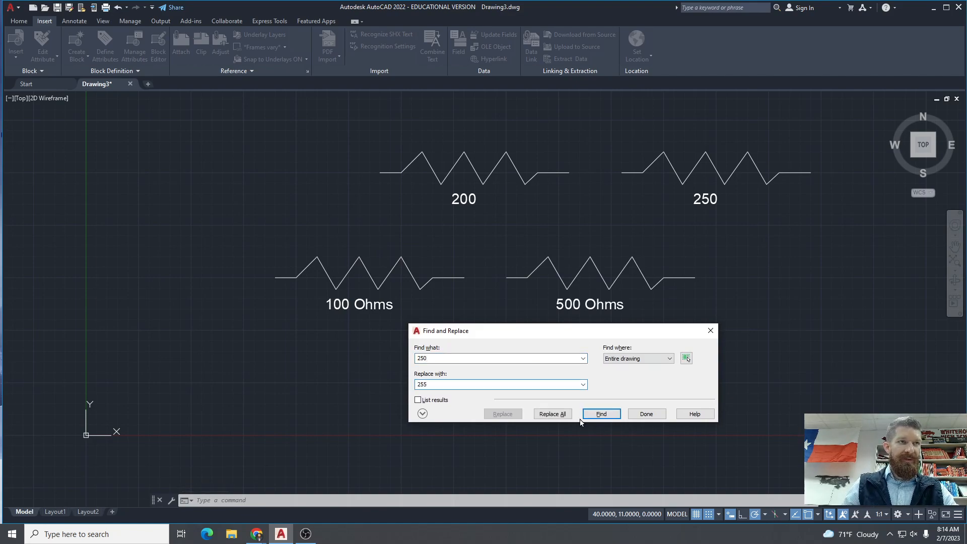
pyautogui.click(568, 415)
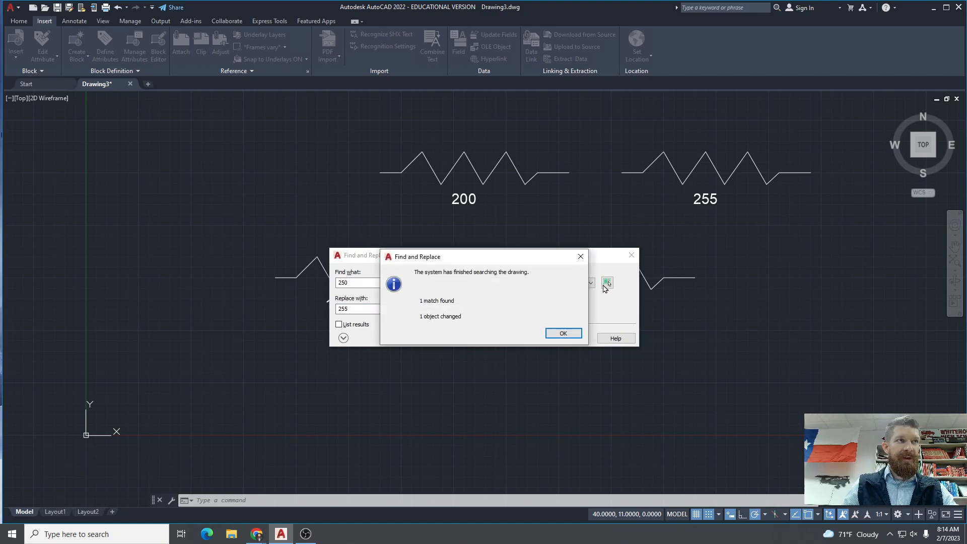
pyautogui.click(556, 335)
pyautogui.click(569, 338)
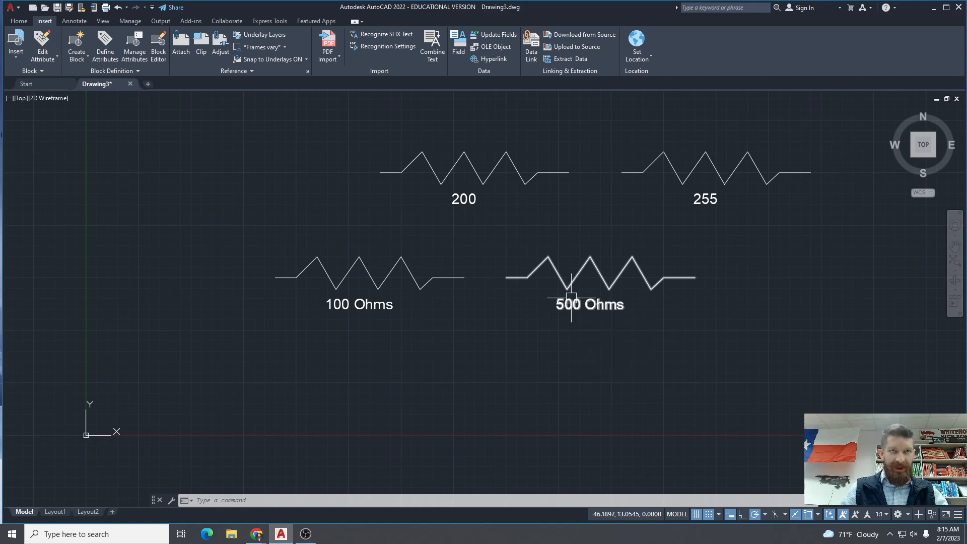
pyautogui.press('Escape')
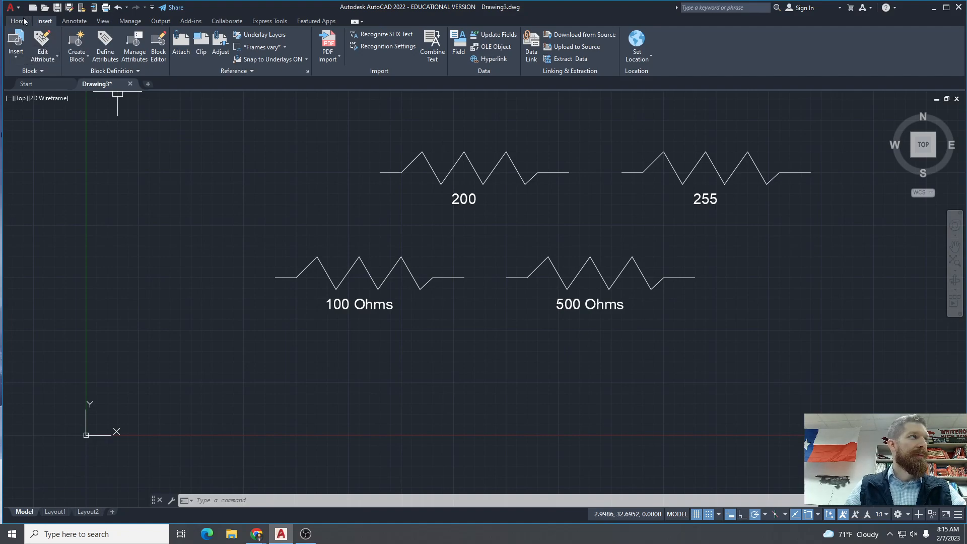
# - Open the Resister1 block in the Block Editor to view its definition, and close it without changes
pyautogui.click(158, 48)
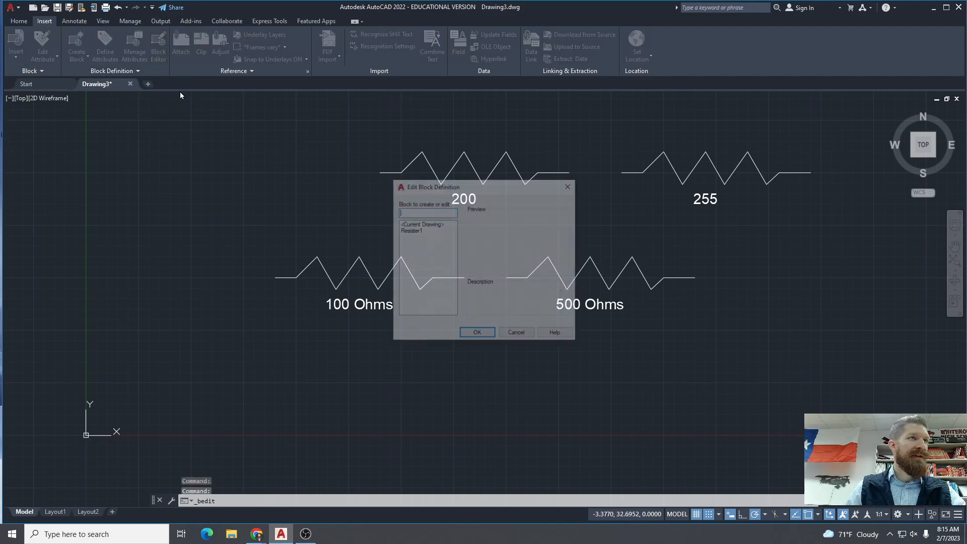
pyautogui.click(414, 231)
pyautogui.click(478, 335)
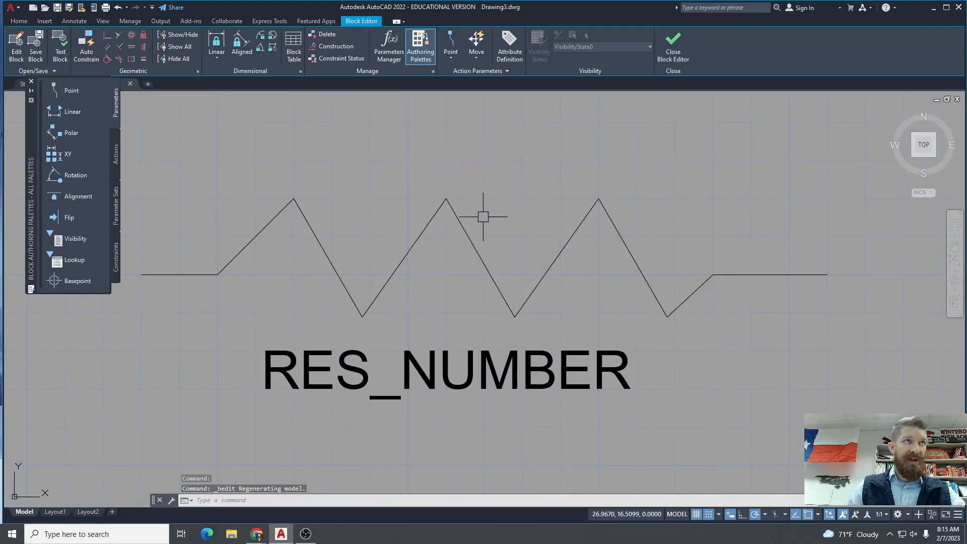
pyautogui.click(673, 43)
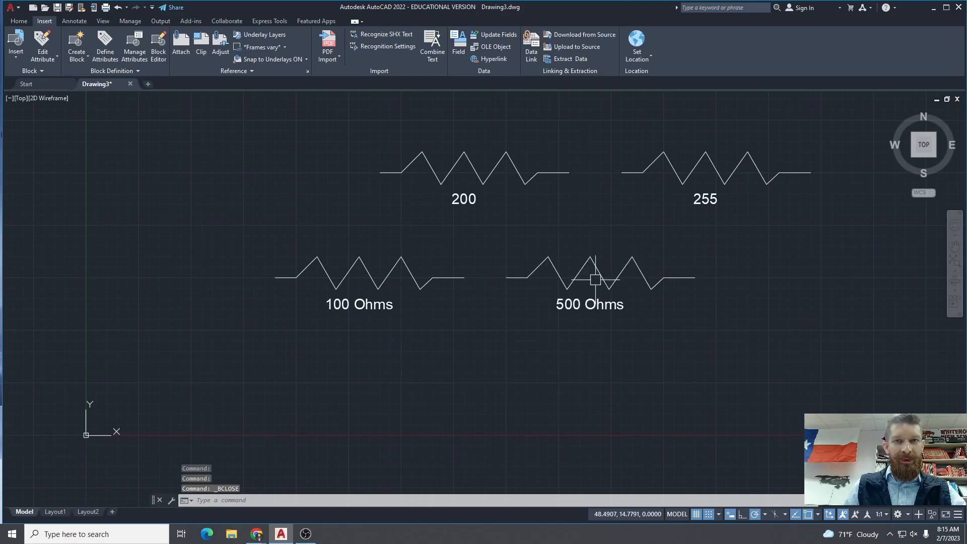
pyautogui.press('Escape')
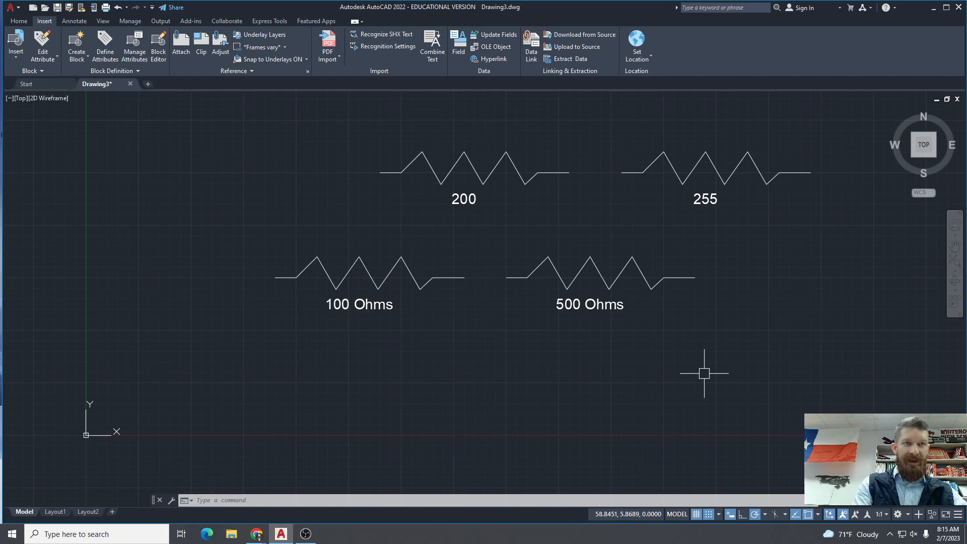
# - Run BATTMAN and choose the Resister1 block to examine its RES_NUMBER attribute
pyautogui.write('BATTMAN')
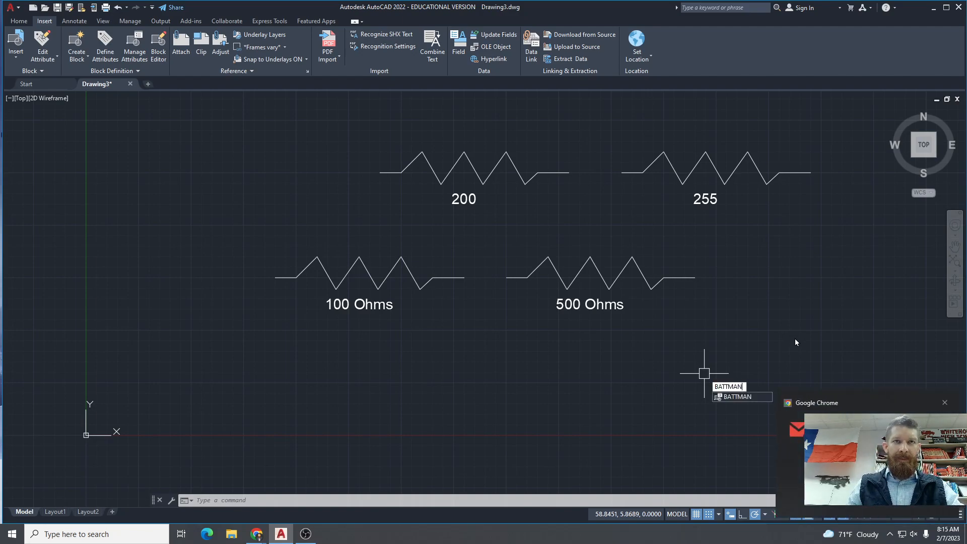
pyautogui.click(945, 402)
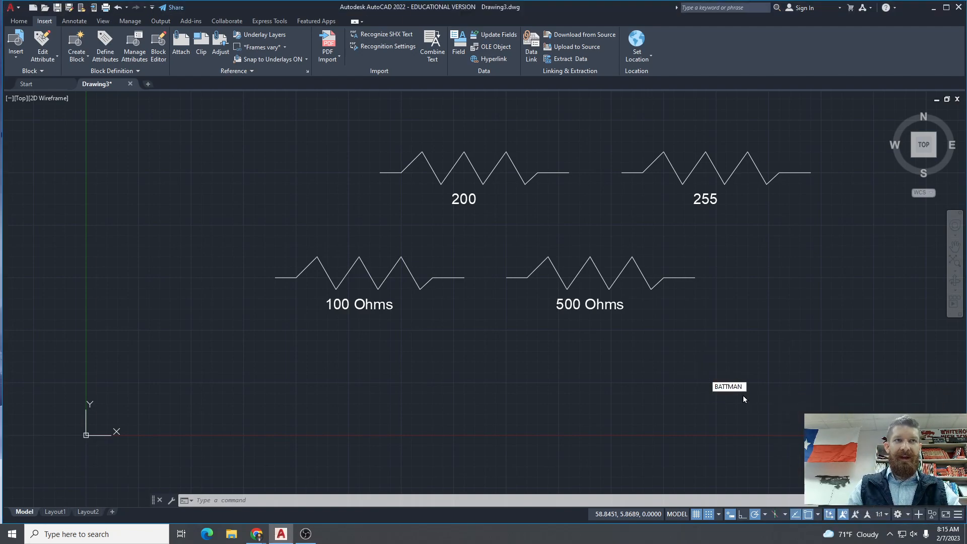
pyautogui.press('Return')
pyautogui.moveTo(490, 200); pyautogui.dragTo(505, 228)
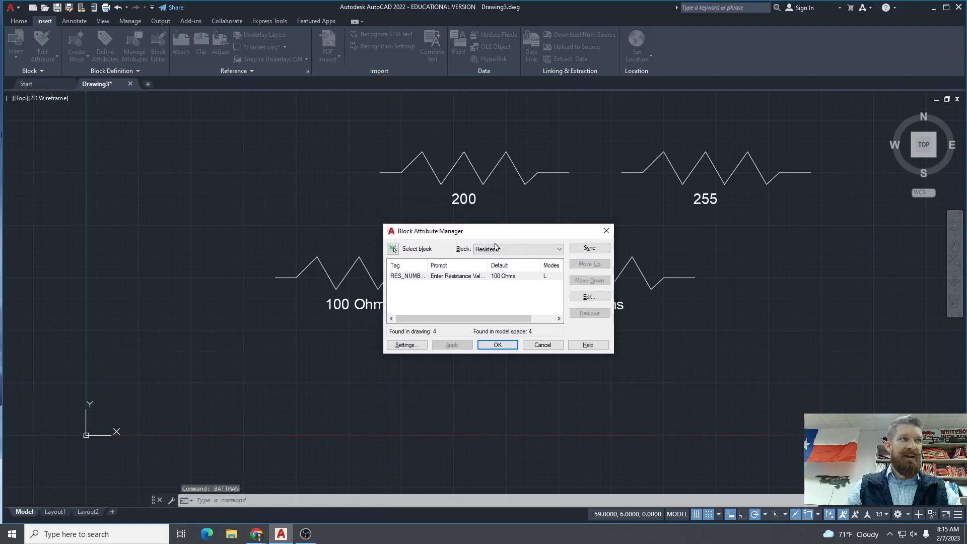
pyautogui.click(489, 278)
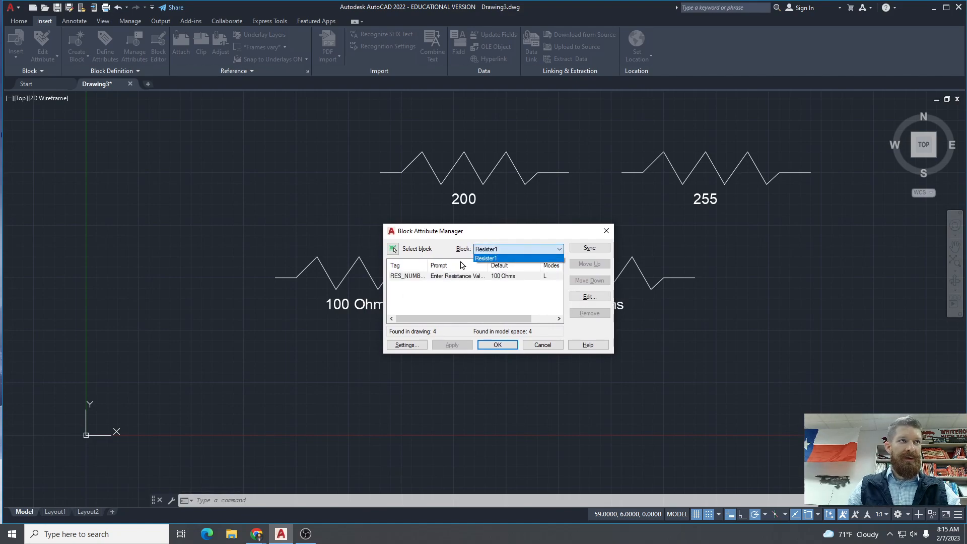
pyautogui.click(504, 258)
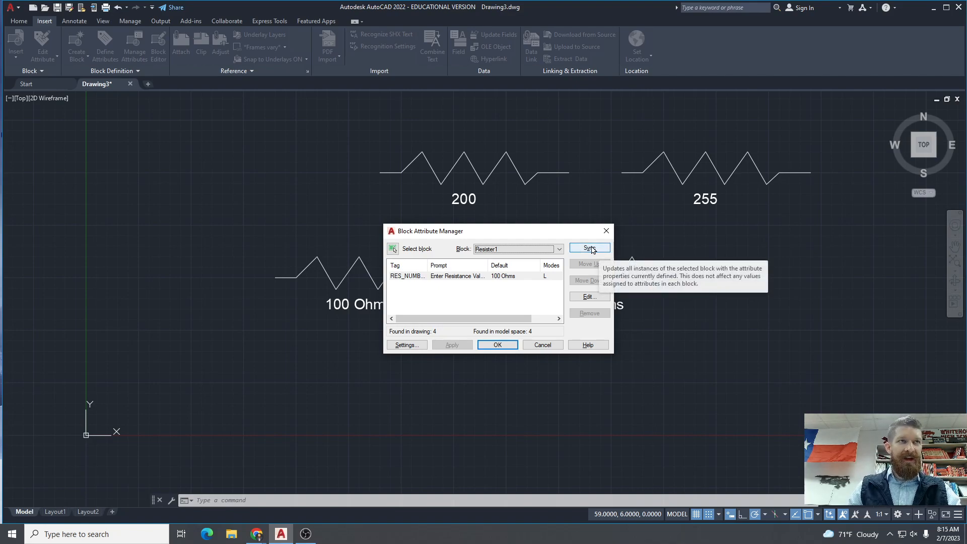
pyautogui.click(596, 250)
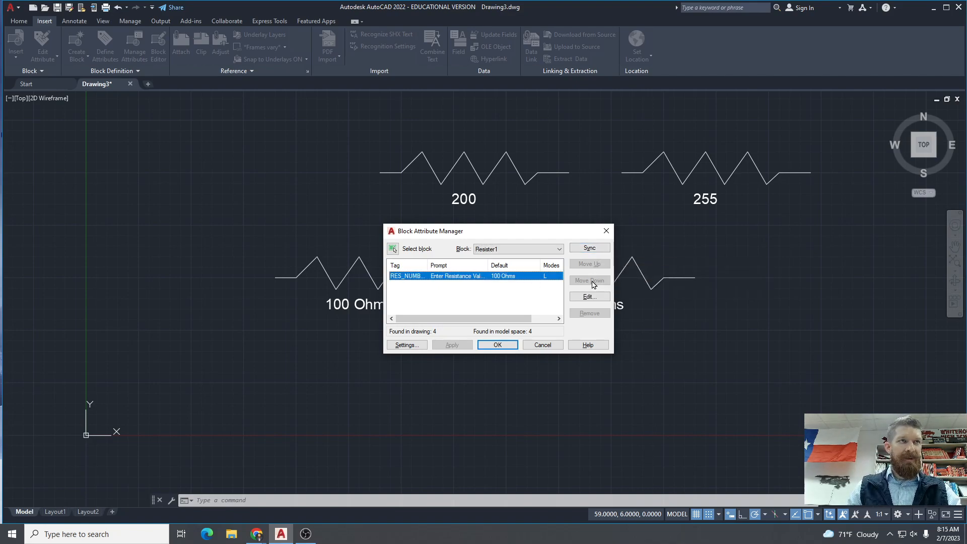
# - Review the RES_NUMBER attribute's data, text options and properties, and cancel the attribute editor and the manager
pyautogui.click(594, 299)
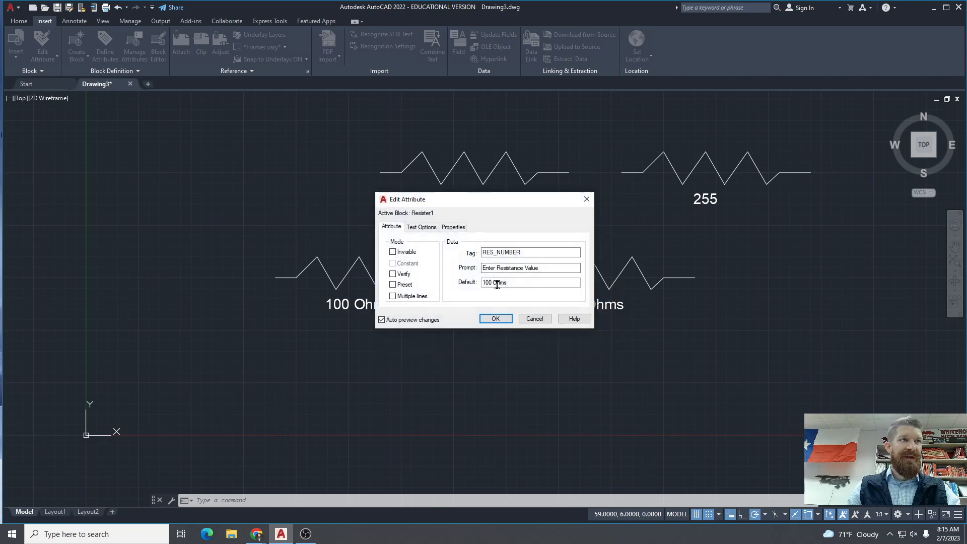
pyautogui.click(416, 228)
pyautogui.click(453, 227)
pyautogui.click(420, 227)
pyautogui.click(392, 227)
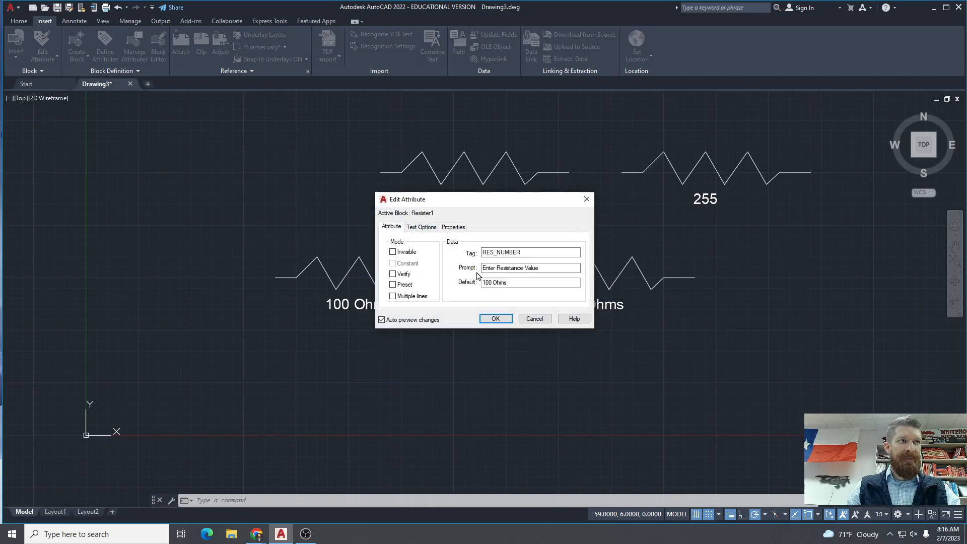
pyautogui.click(529, 318)
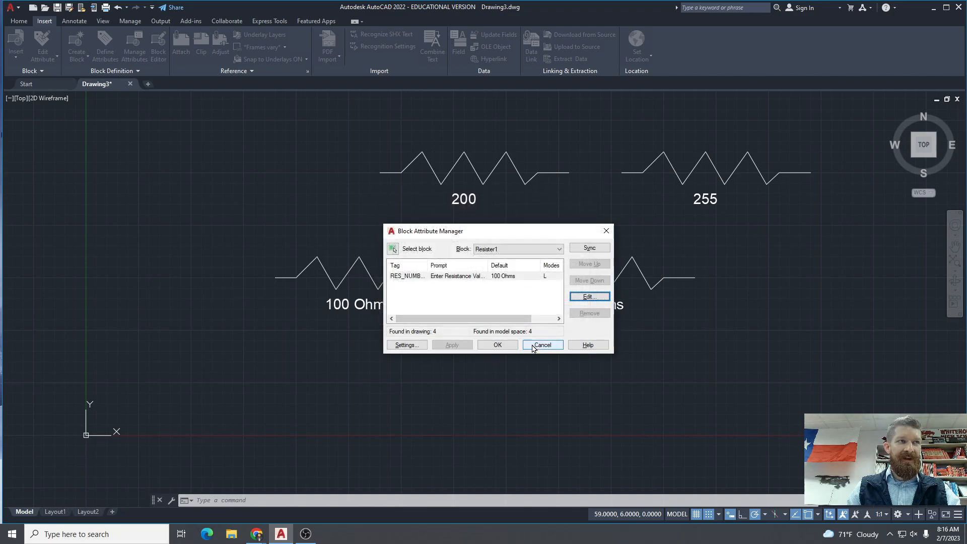
pyautogui.click(533, 346)
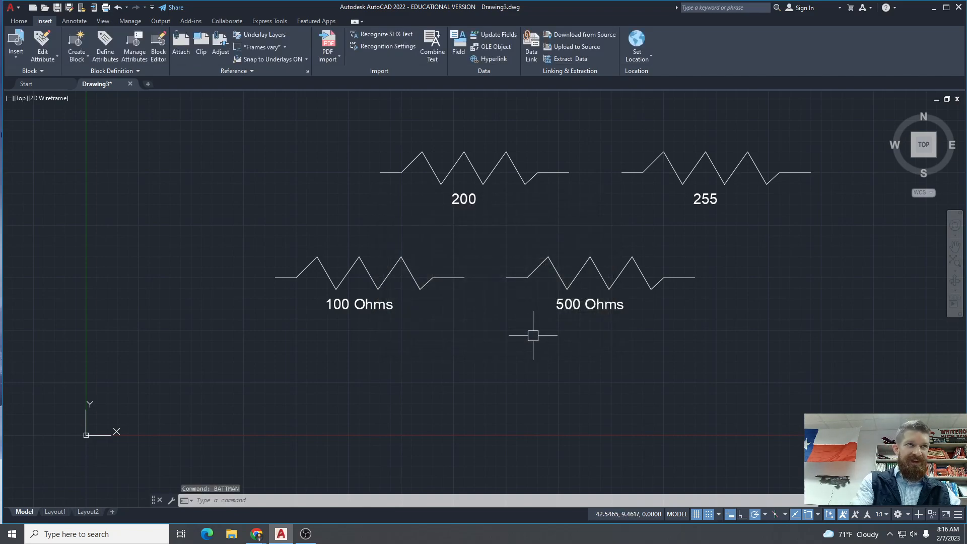
# - Use BATTMAN to set the default value of Resister1's RES_NUMBER attribute to 150 Ohms
pyautogui.write('BATtm')
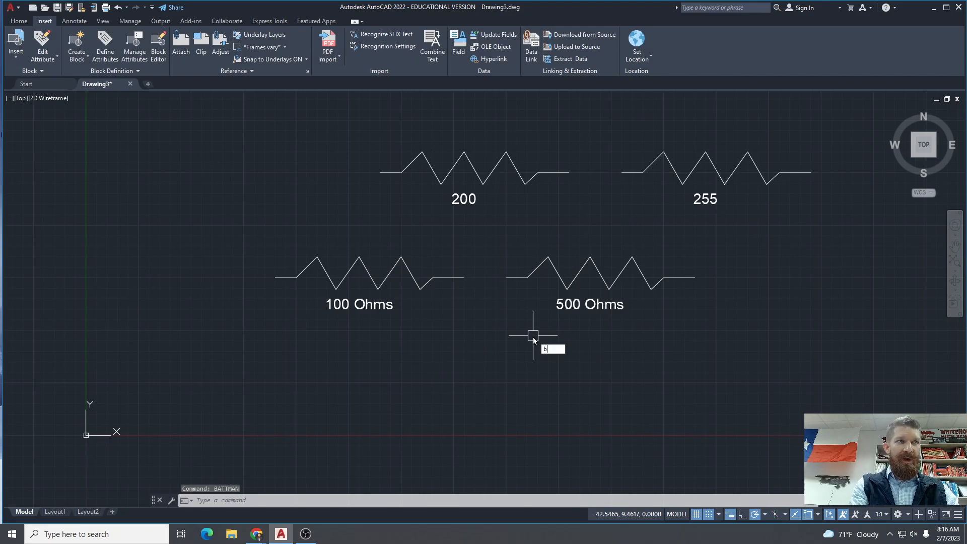
pyautogui.press('Return')
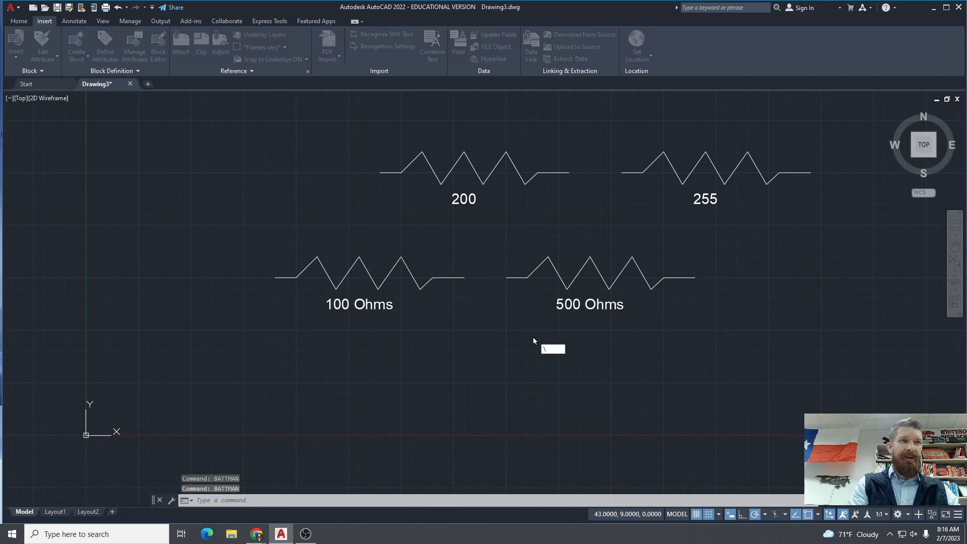
pyautogui.click(479, 281)
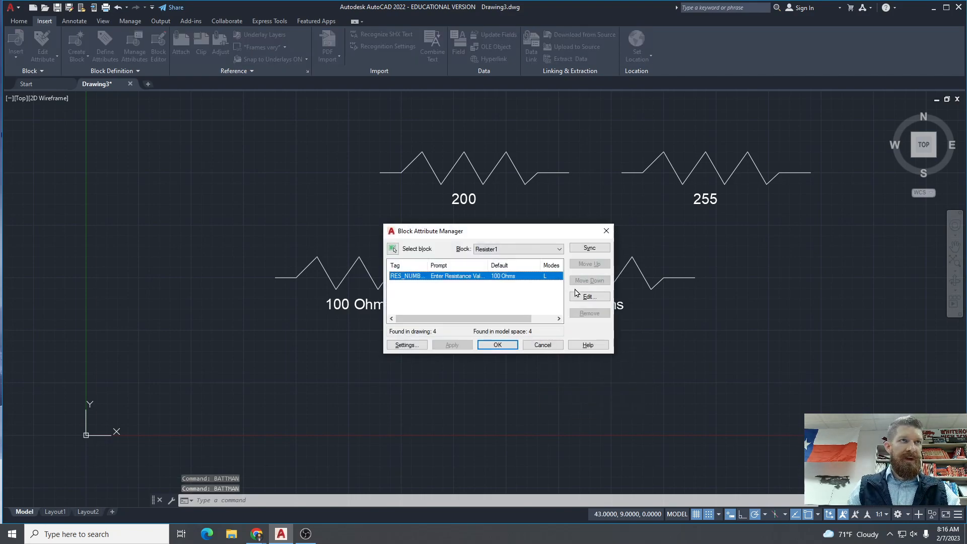
pyautogui.click(580, 296)
pyautogui.doubleClick(488, 283)
pyautogui.write('150 Ohms')
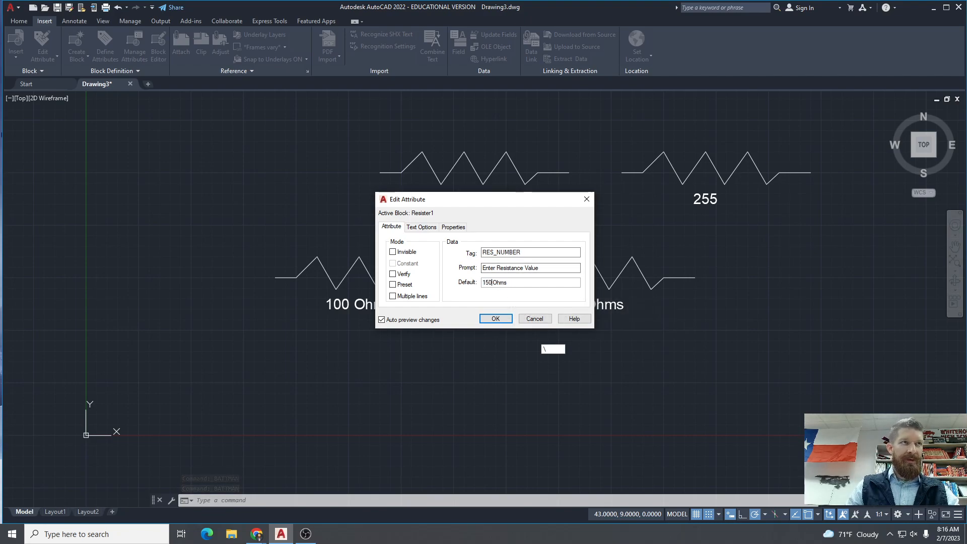
pyautogui.click(496, 319)
pyautogui.click(494, 348)
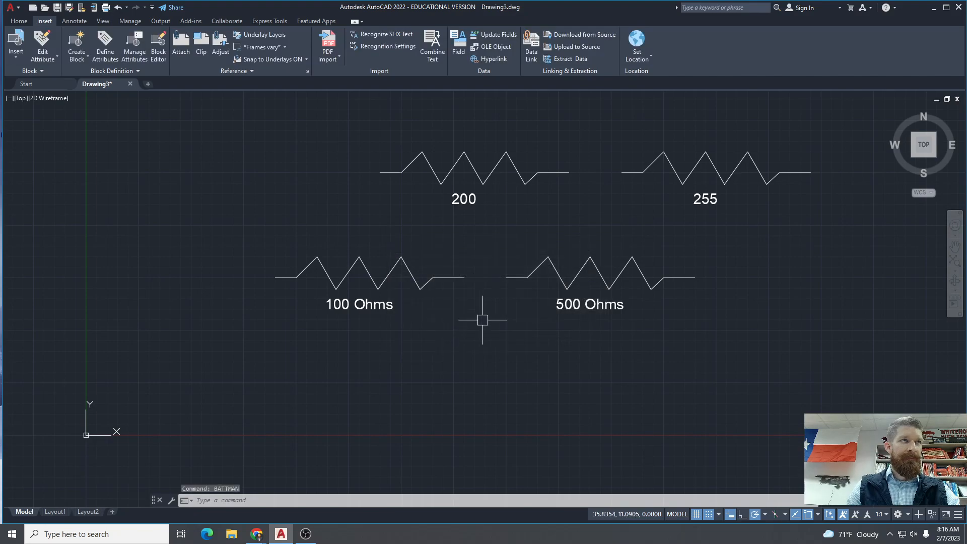
# - Insert another Resister1 block above the 200 and 255 resistors, accepting the default resistance value of 150 Ohms
pyautogui.click(15, 44)
pyautogui.click(22, 83)
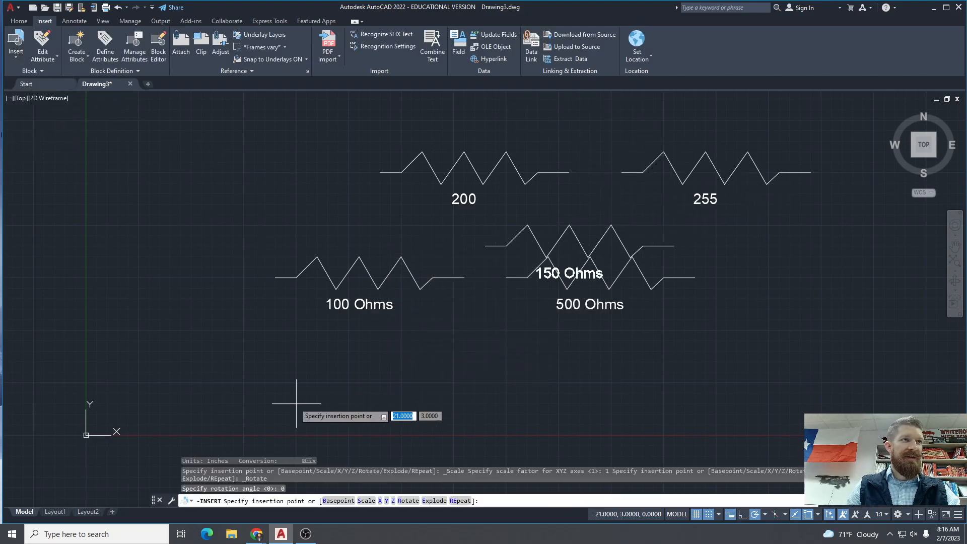
pyautogui.scroll(5, 133, 333)
pyautogui.scroll(-4, 134, 333)
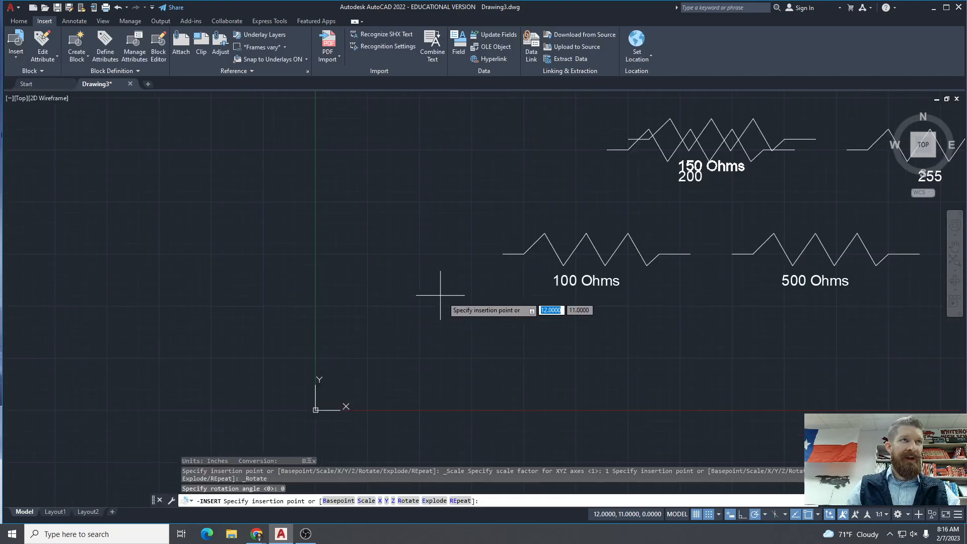
pyautogui.click(507, 244)
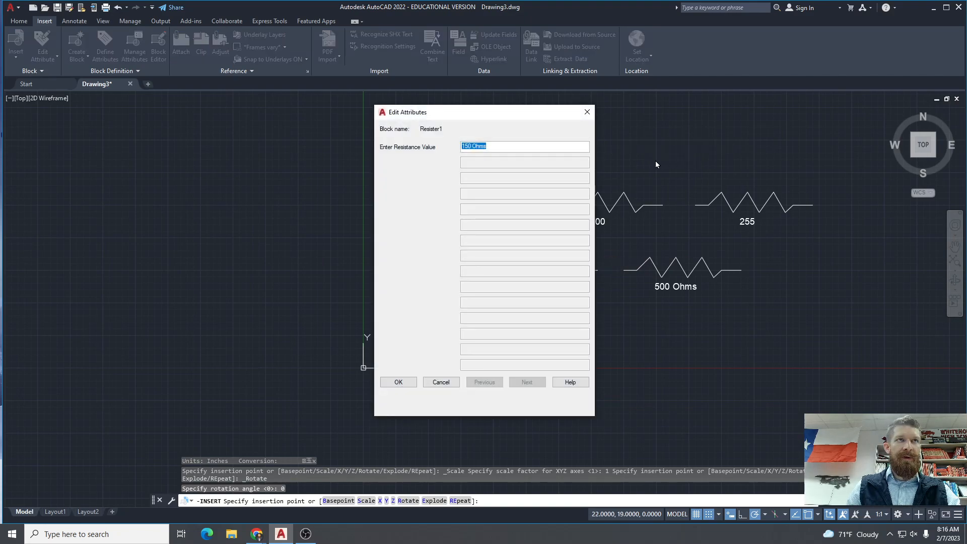
pyautogui.click(399, 382)
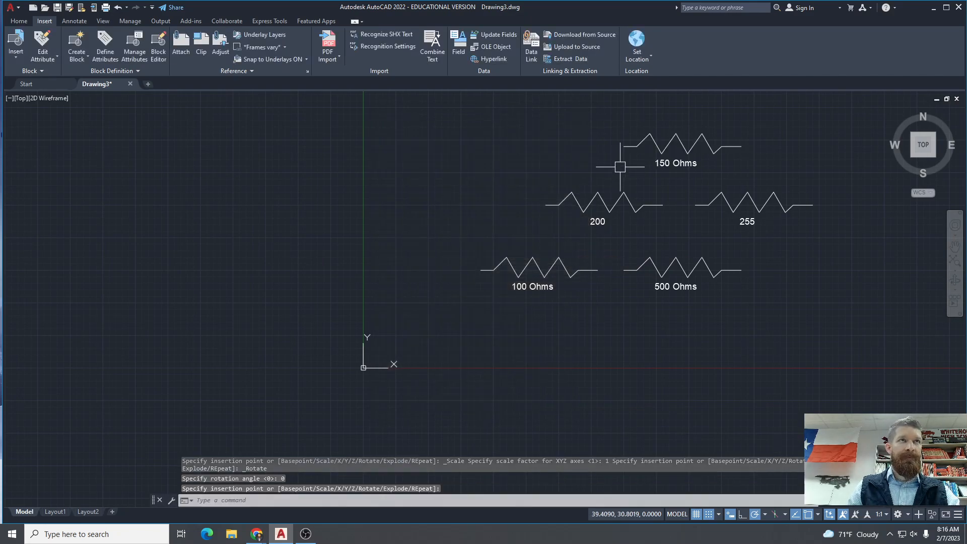
pyautogui.scroll(-4, 687, 119)
pyautogui.scroll(6, 702, 129)
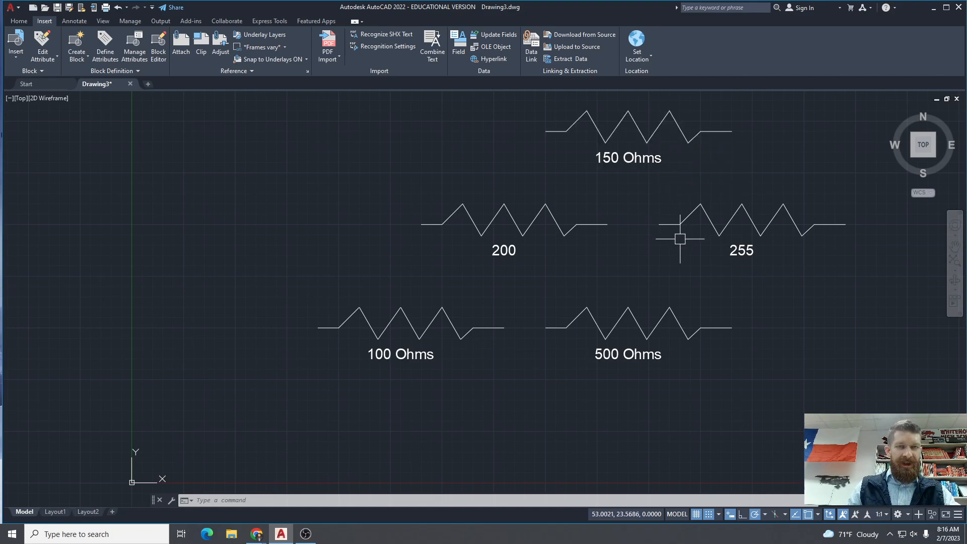
pyautogui.write('ATTSYNC')
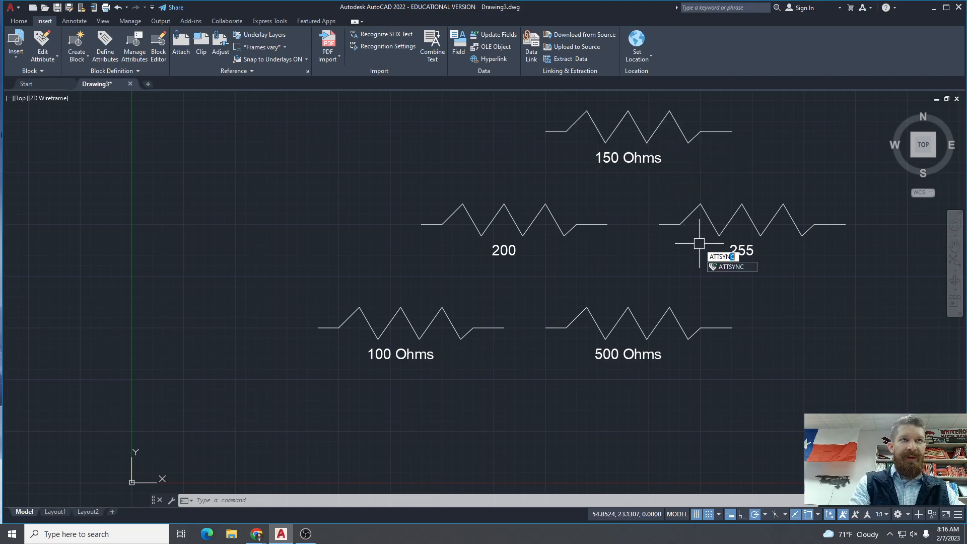
pyautogui.press('Return')
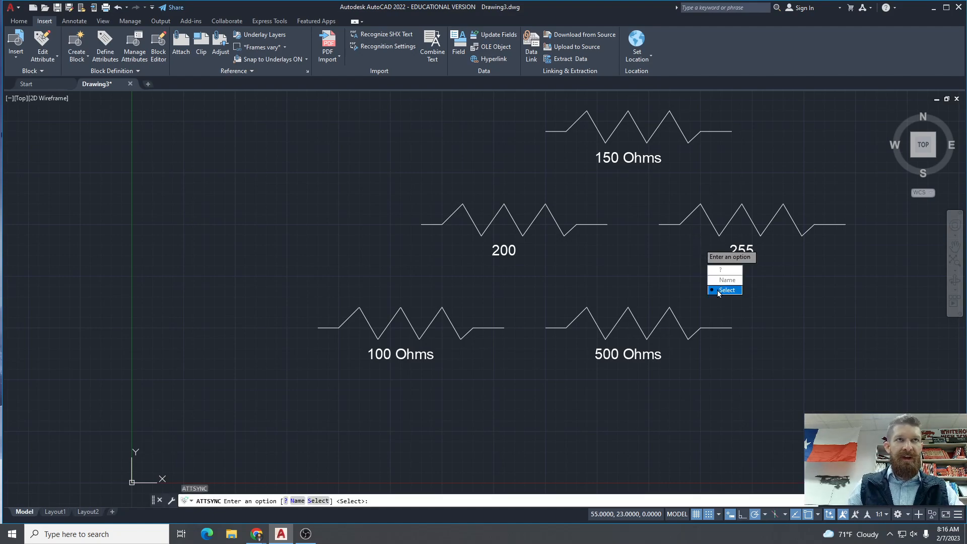
pyautogui.press('Escape')
pyautogui.scroll(2, 652, 257)
pyautogui.scroll(-4, 658, 252)
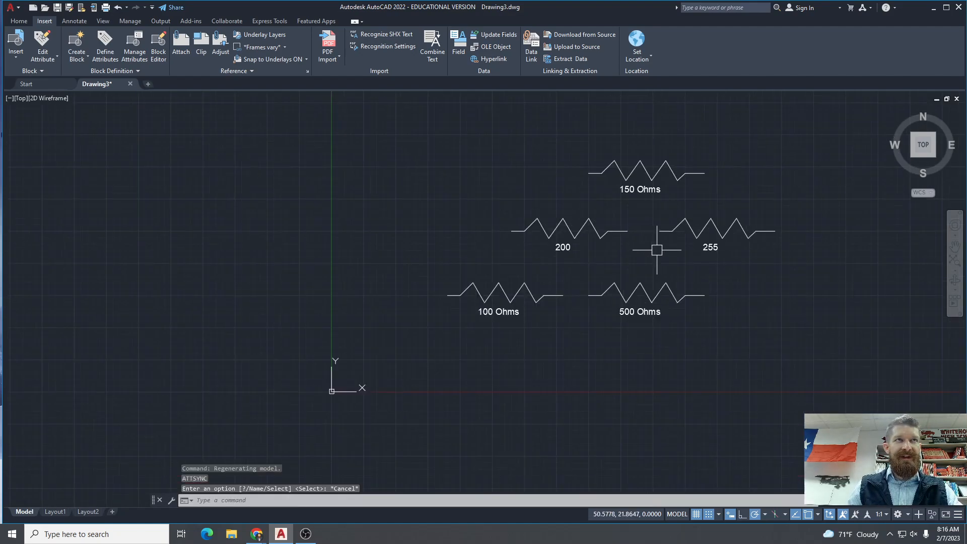
# - Open Resister1 in the Block Editor and stretch the first downward line's upper endpoint down to about the lead line's level
pyautogui.scroll(2, 610, 257)
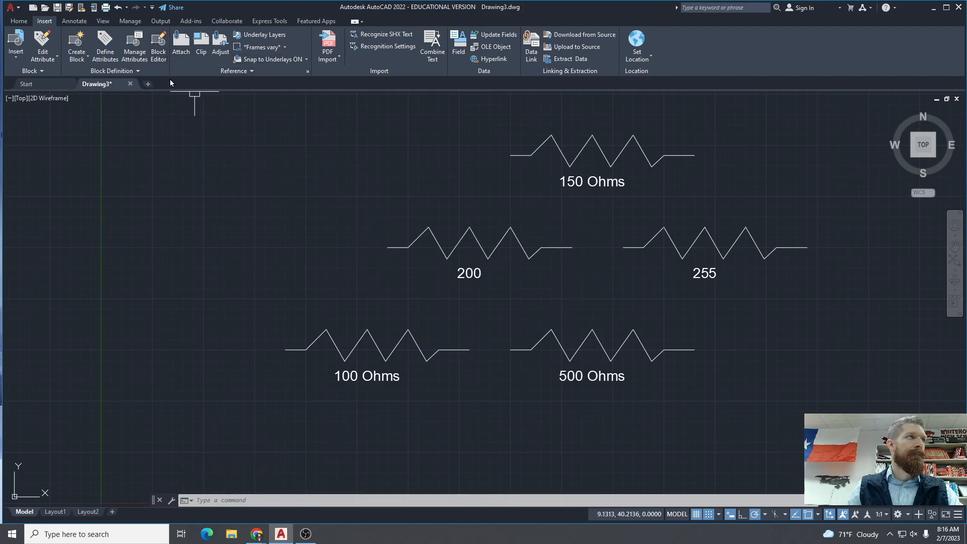
pyautogui.click(158, 46)
pyautogui.click(418, 231)
pyautogui.click(478, 335)
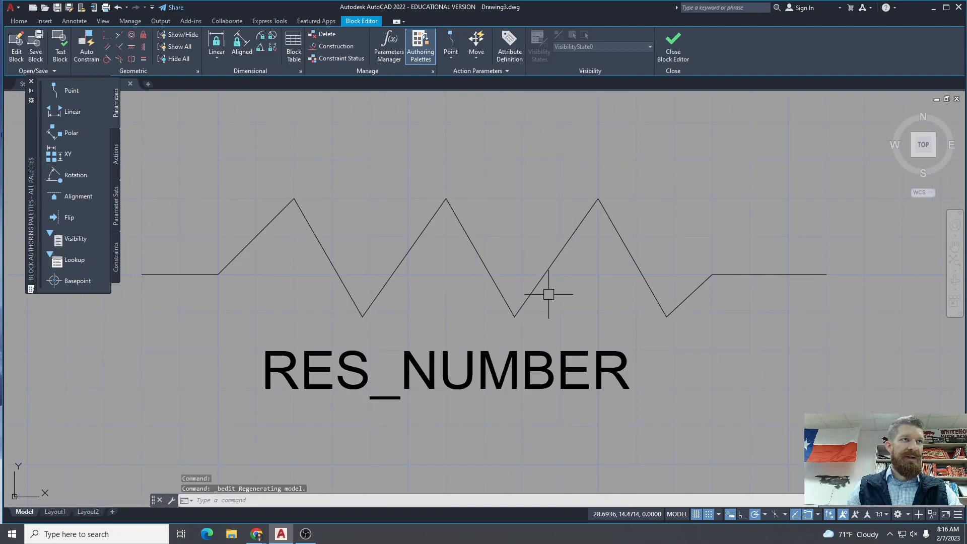
pyautogui.scroll(-2, 549, 294)
pyautogui.click(394, 243)
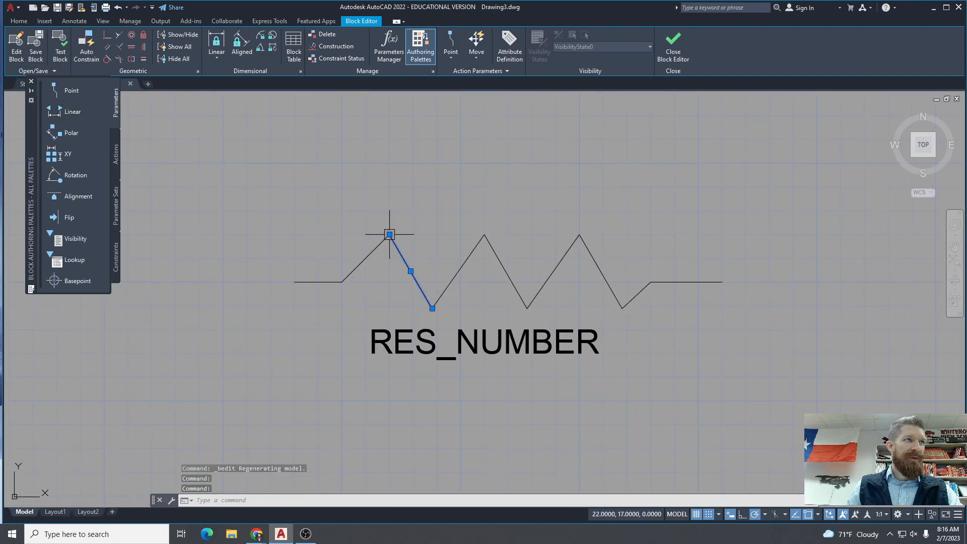
pyautogui.click(389, 234)
pyautogui.click(416, 281)
pyautogui.press('Escape')
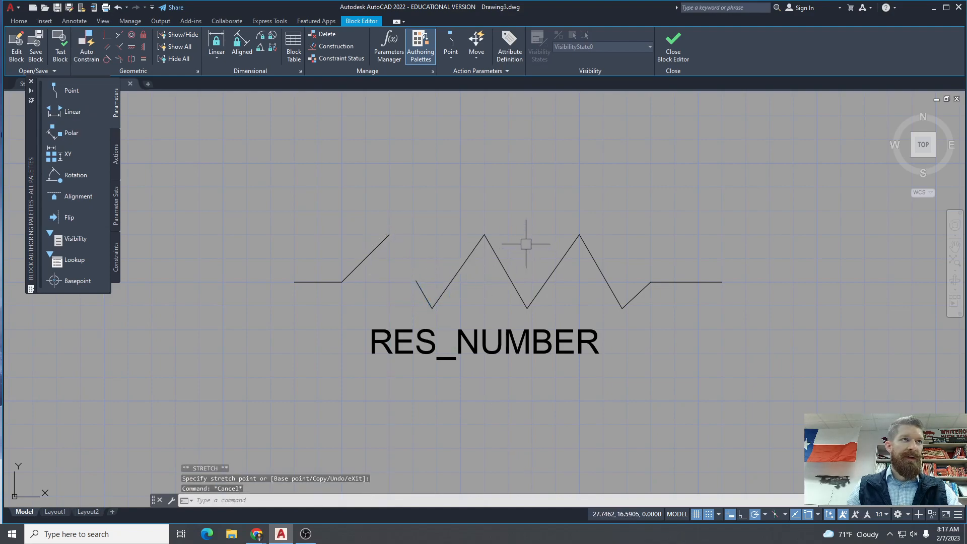
# - Stretch the upper endpoint of the last peak's rising line down to about mid-height, and save the changes to Resister1
pyautogui.click(567, 253)
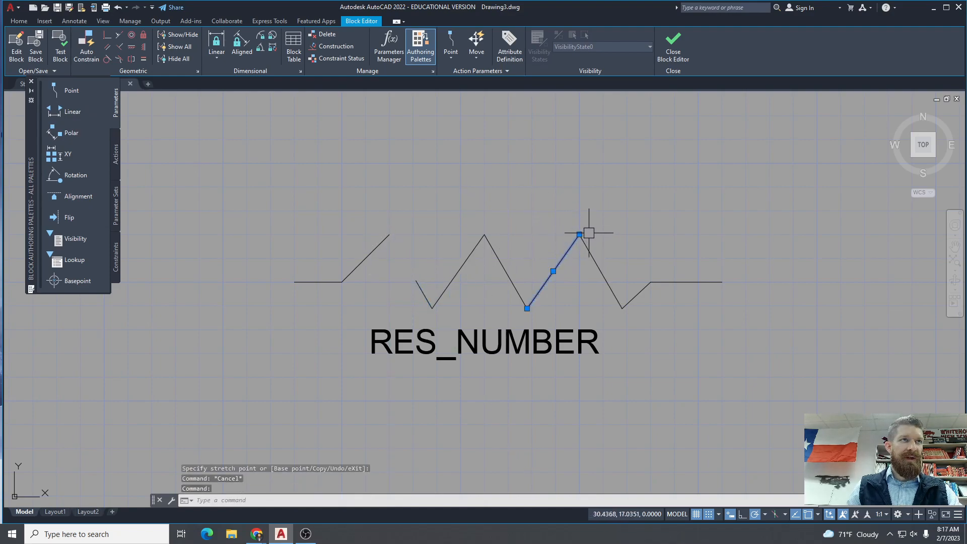
pyautogui.click(579, 234)
pyautogui.click(553, 280)
pyautogui.press('Escape')
pyautogui.click(674, 43)
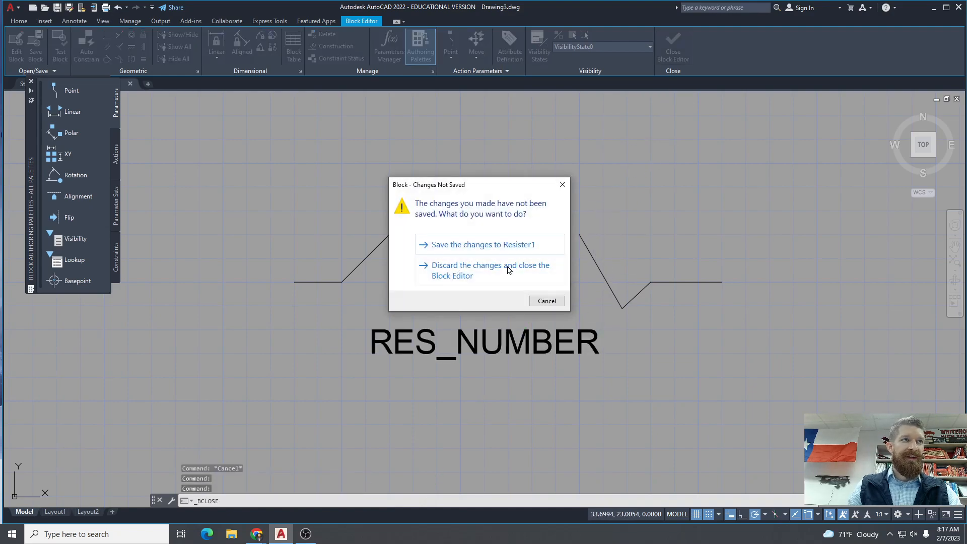
pyautogui.click(426, 245)
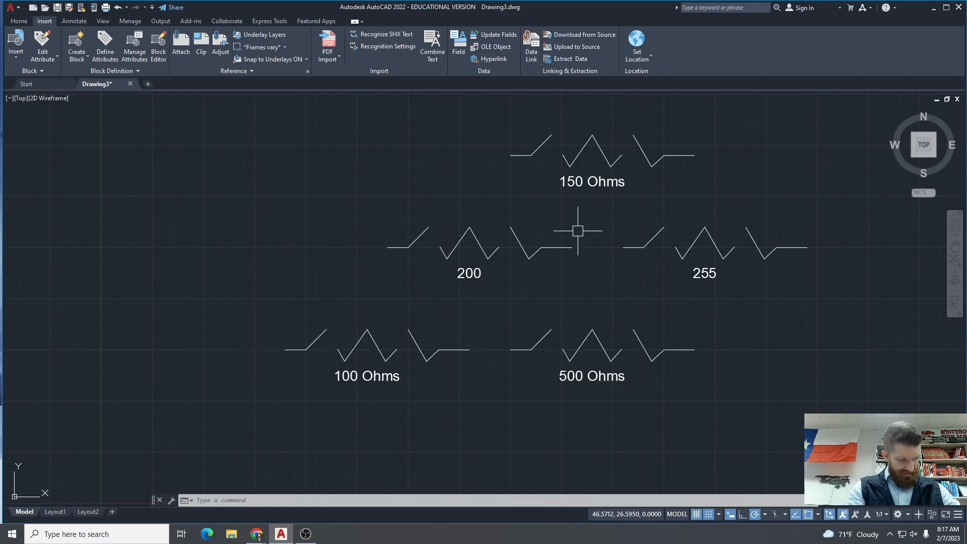
# - Try to synchronize the attributes of the block named Resistor1 with ATTSYNC, using the Name option
pyautogui.write('ATT')
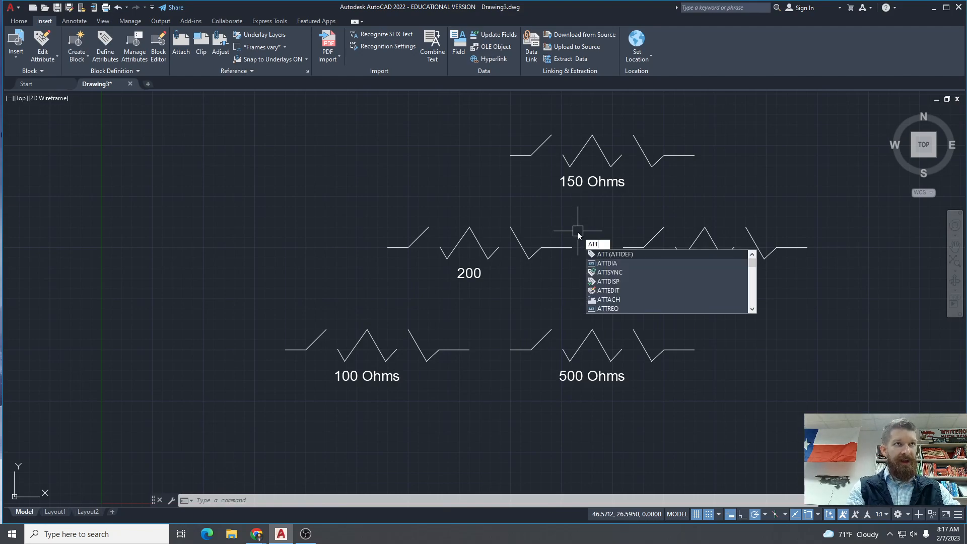
pyautogui.write('sync')
pyautogui.press('Return')
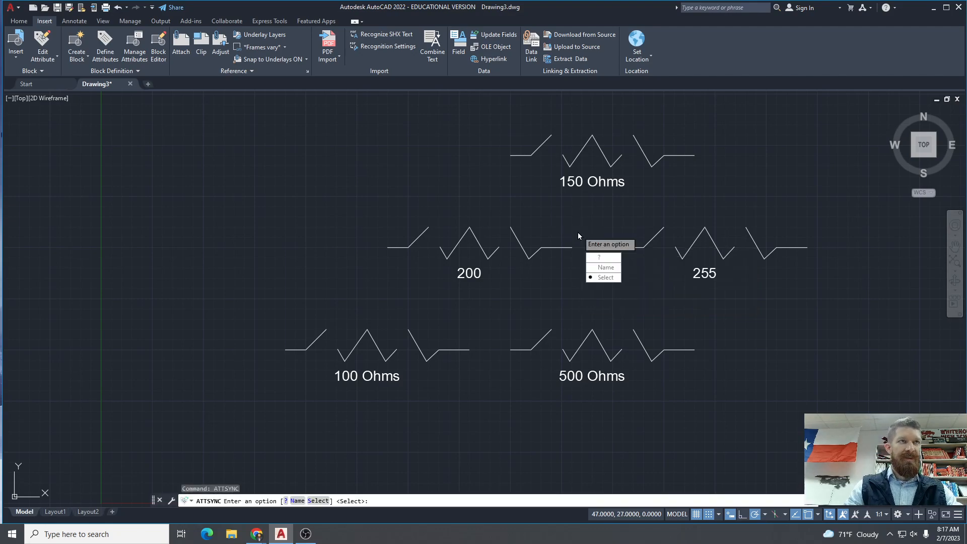
pyautogui.click(606, 267)
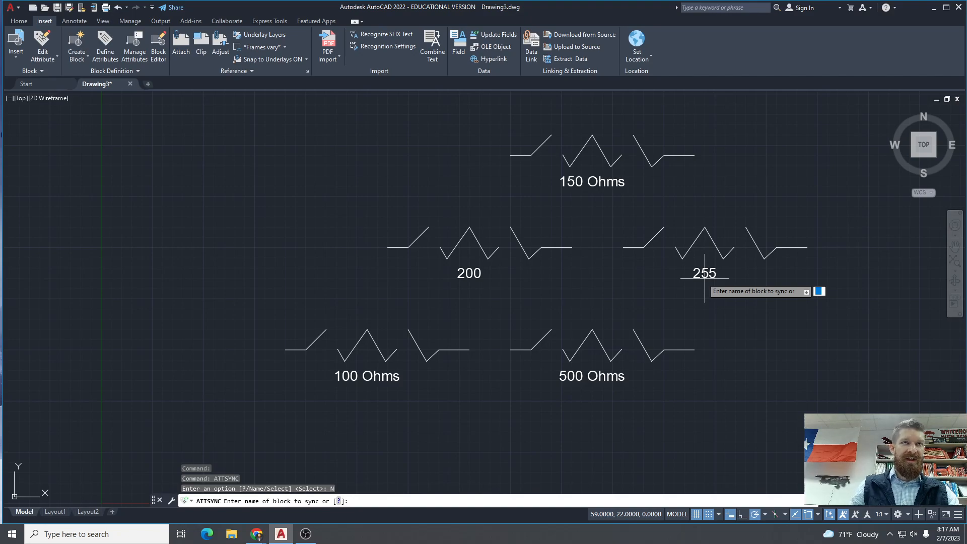
pyautogui.write('resi')
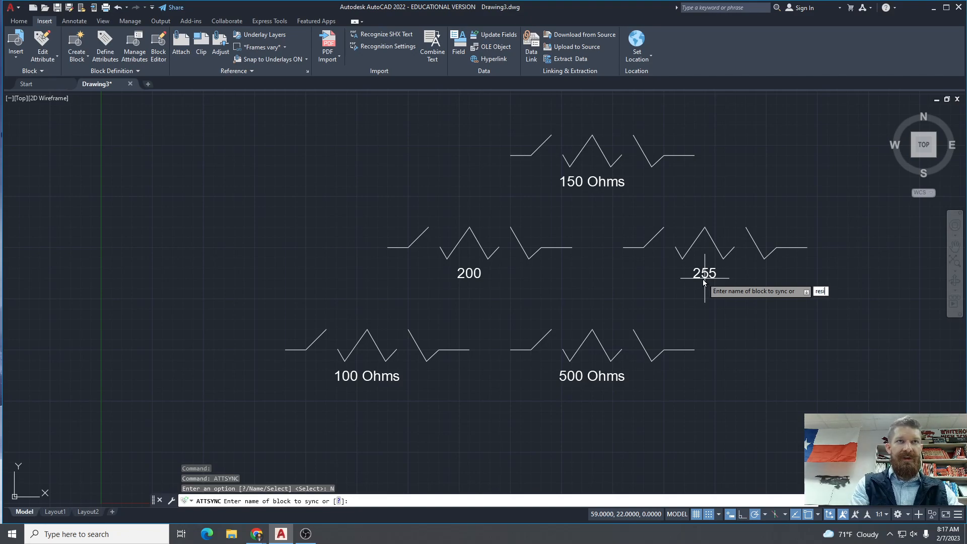
pyautogui.write('sot')
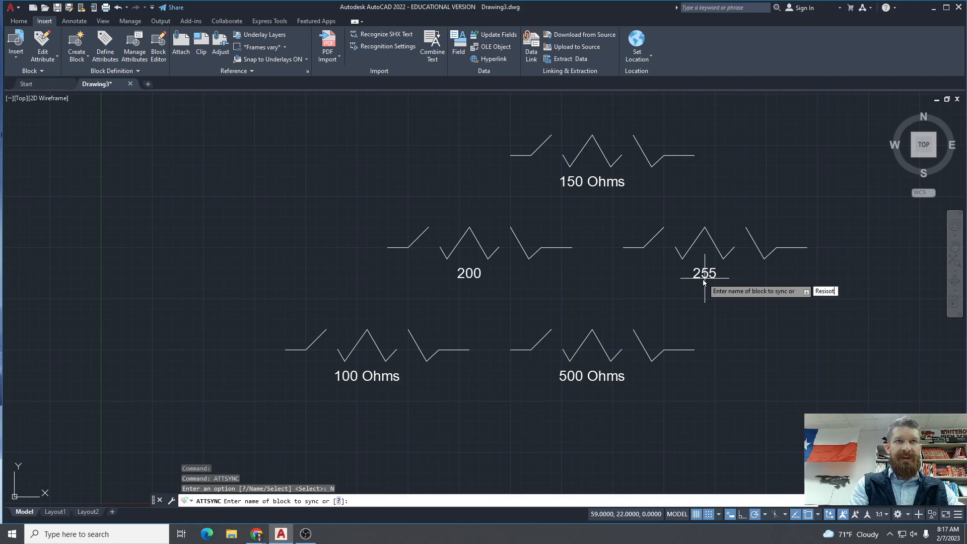
pyautogui.press('BackSpace')
pyautogui.press('BackSpace')
pyautogui.write('tor1')
pyautogui.press('Return')
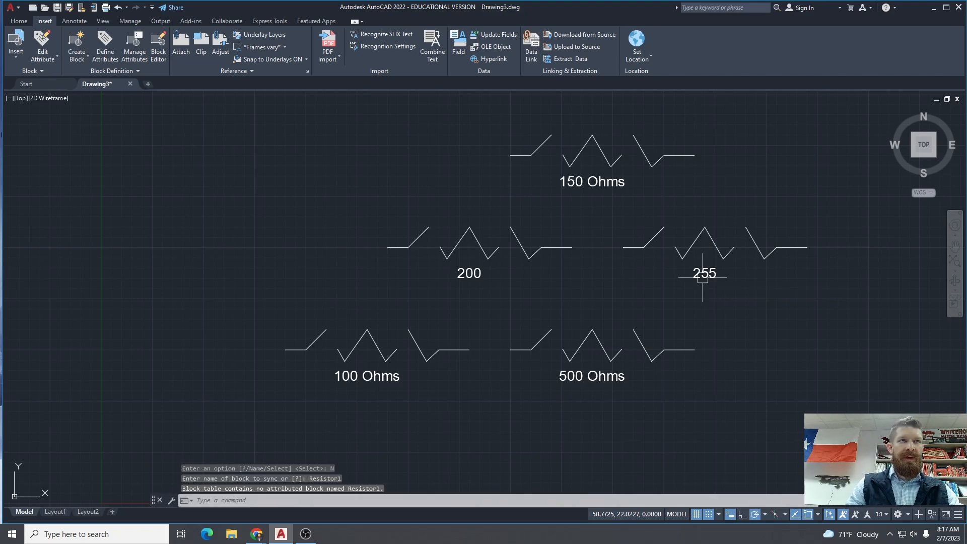
pyautogui.press('Escape')
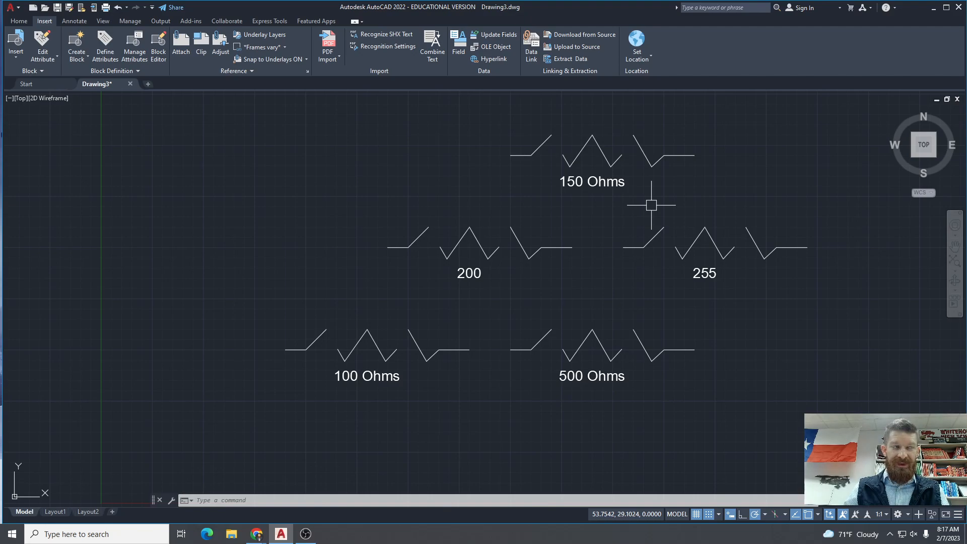
# - Switch to Excel, create a blank workbook, and move its window out of the way of the drawing
pyautogui.click(80, 538)
pyautogui.write('excel')
pyautogui.click(82, 264)
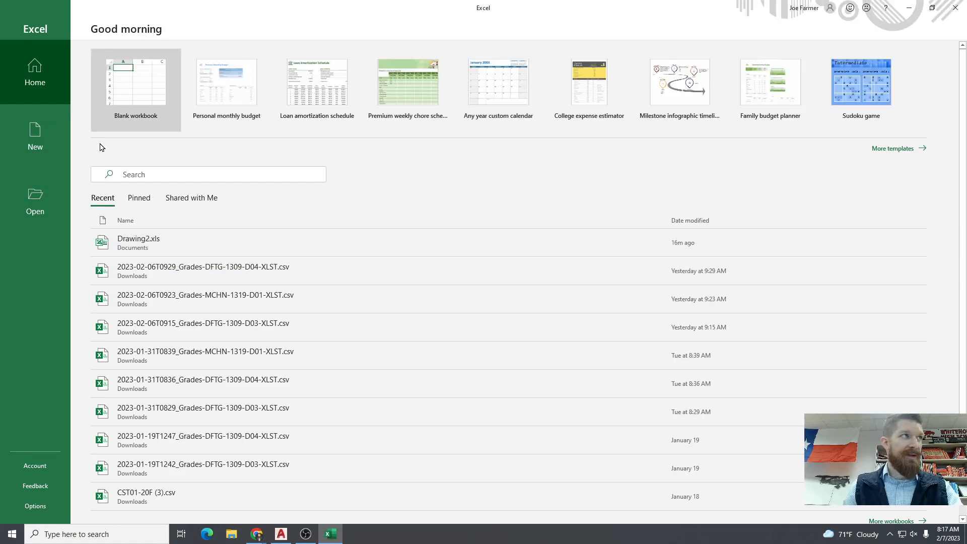
pyautogui.click(149, 100)
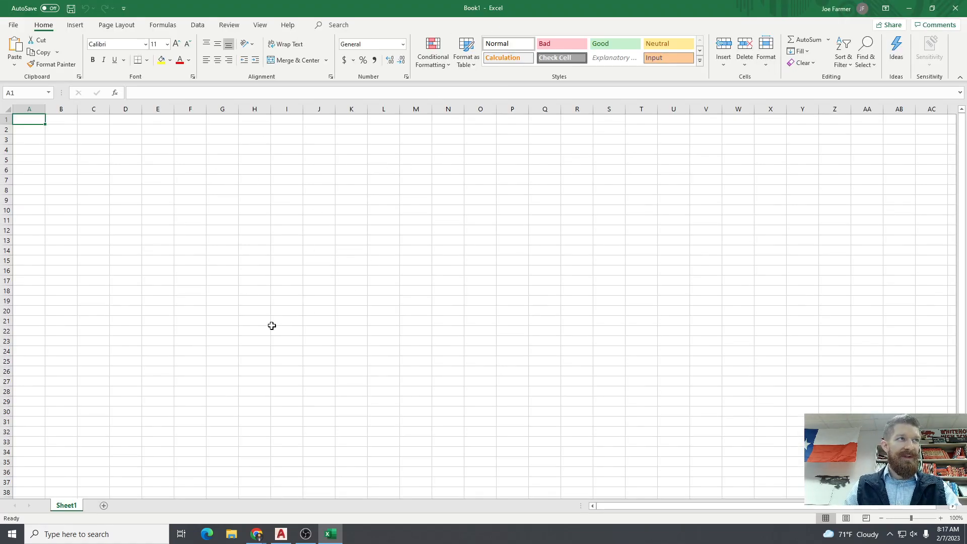
pyautogui.doubleClick(393, 5)
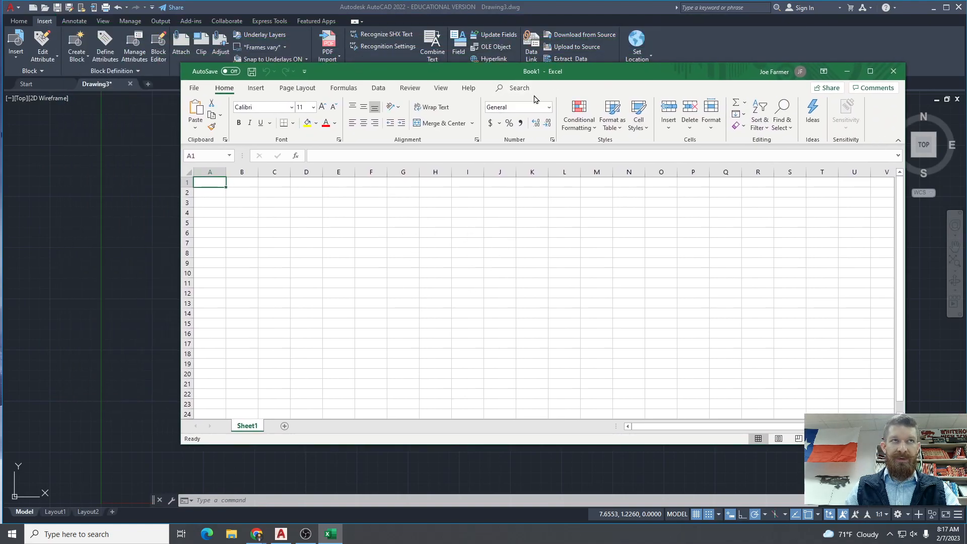
pyautogui.moveTo(590, 75)
pyautogui.mouseDown()
pyautogui.moveTo(868, 189)
pyautogui.moveTo(966, 201)
pyautogui.mouseUp()
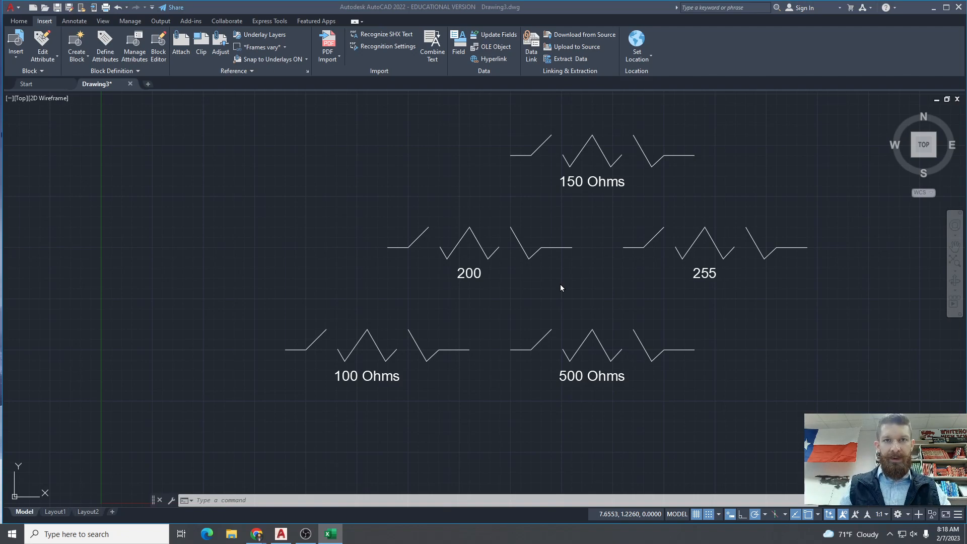
# - Start the data extraction with EATTEXT and save the drawing to the Desktop as Resistors
pyautogui.click(604, 287)
pyautogui.write('eattext')
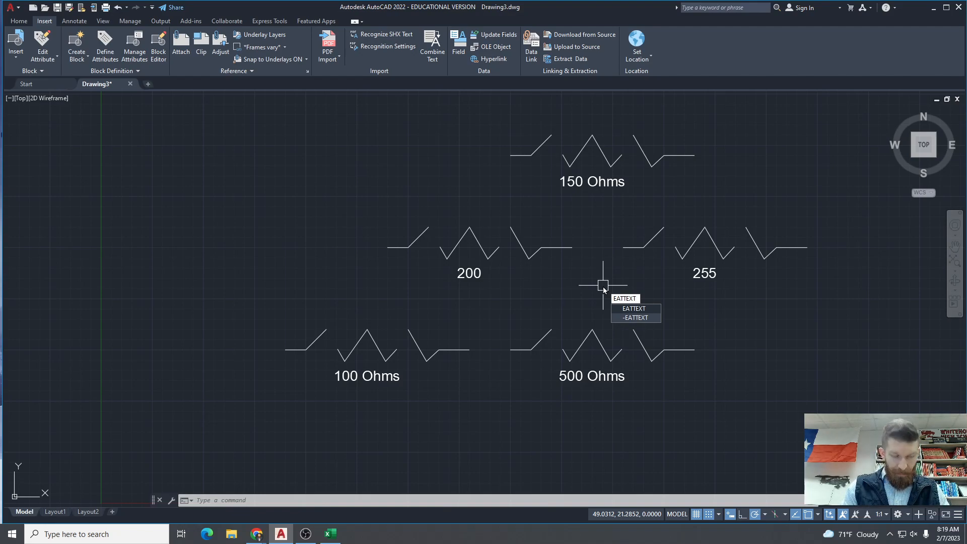
pyautogui.press('Return')
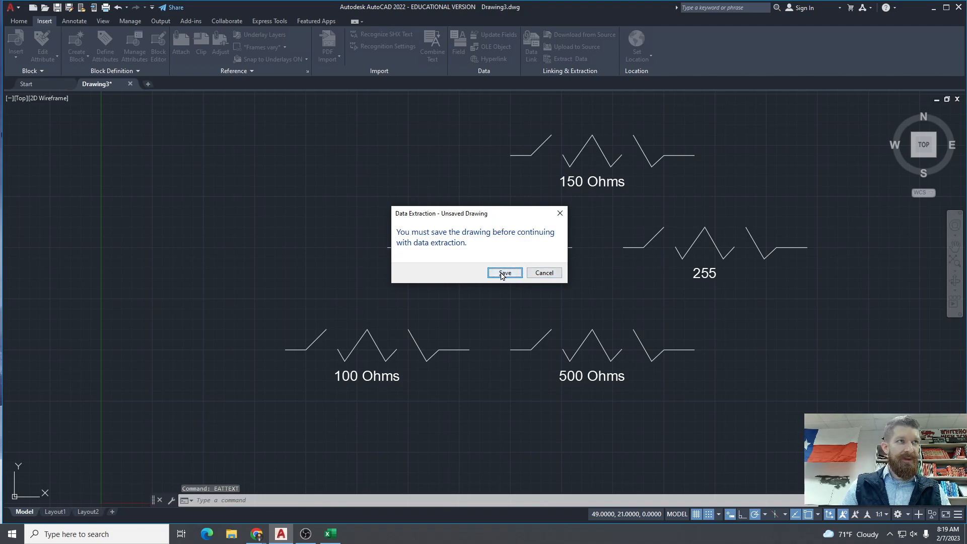
pyautogui.click(504, 273)
pyautogui.write('Resistors')
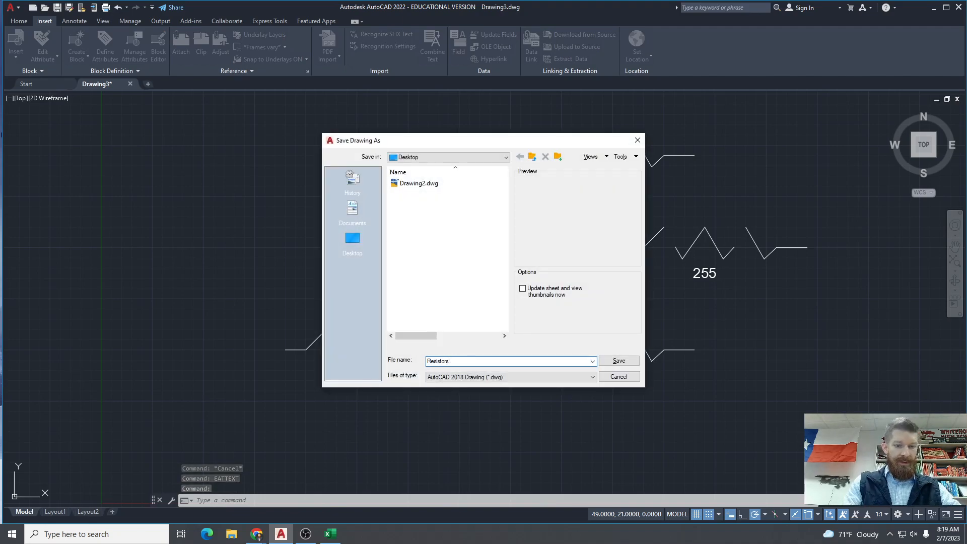
pyautogui.click(620, 362)
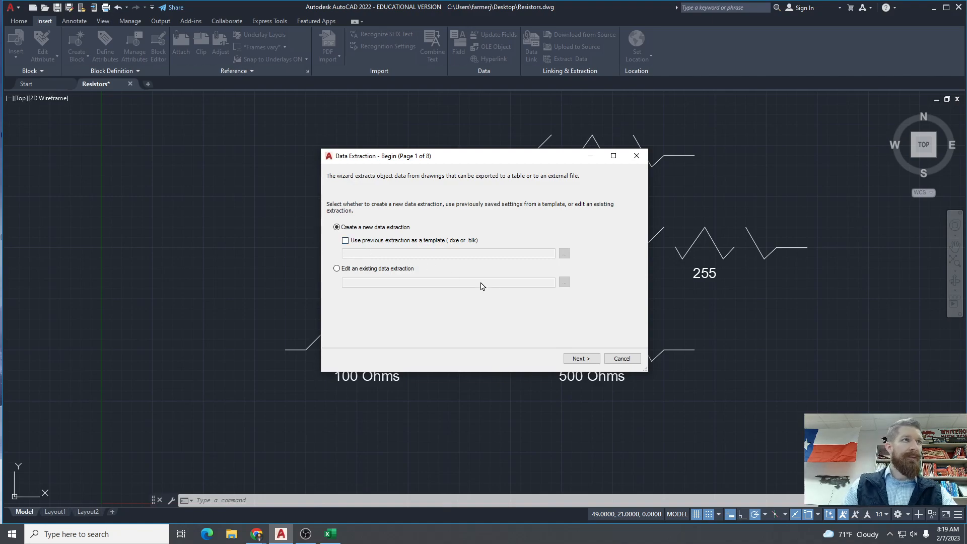
# - Create a new data extraction saved as Sample, keeping all the listed objects and blocks included
pyautogui.click(584, 359)
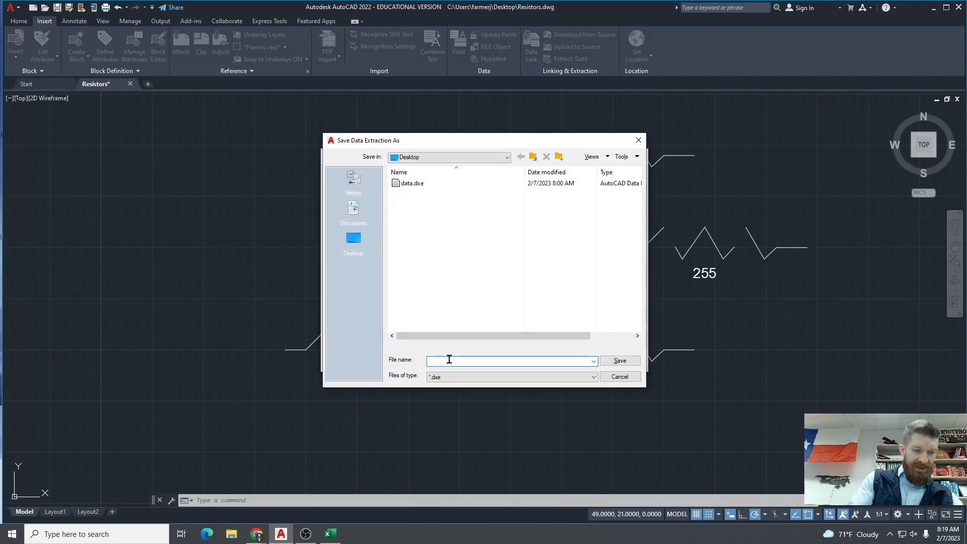
pyautogui.write('Sample')
pyautogui.click(620, 361)
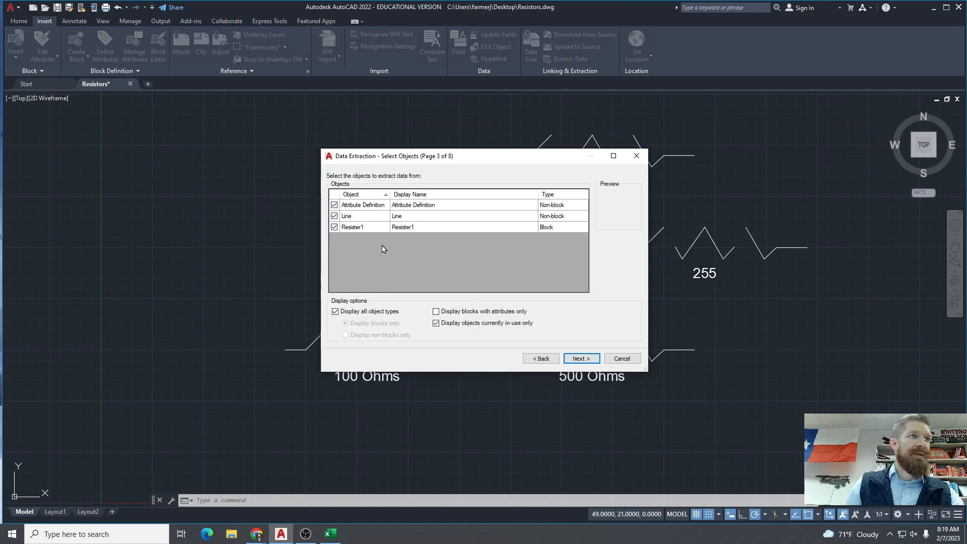
pyautogui.click(581, 359)
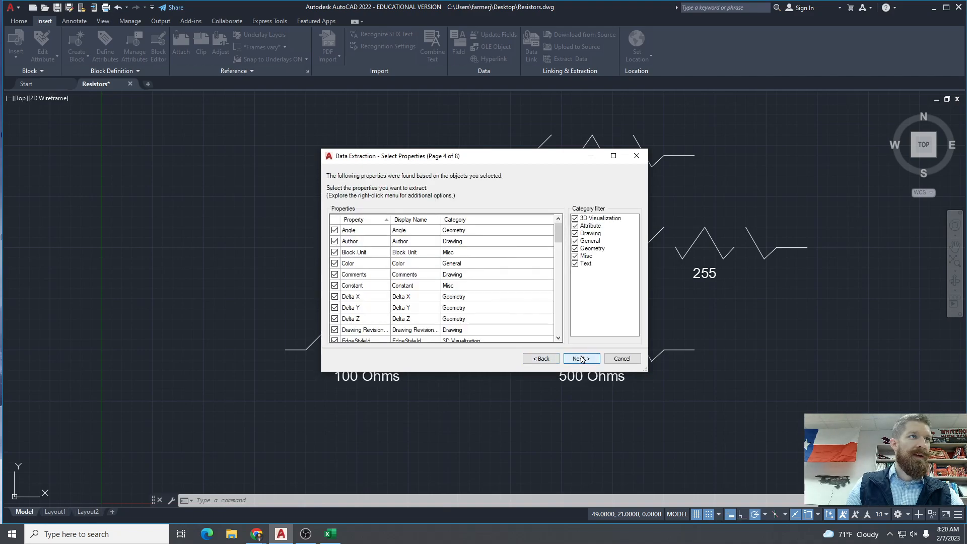
# - Limit the extracted properties to the Attribute, Geometry and Text categories, excluding 3D Visualization, Drawing, General and Misc
pyautogui.click(575, 256)
pyautogui.click(575, 248)
pyautogui.click(575, 241)
pyautogui.click(575, 249)
pyautogui.click(575, 233)
pyautogui.click(575, 226)
pyautogui.click(576, 219)
pyautogui.click(575, 218)
pyautogui.click(575, 226)
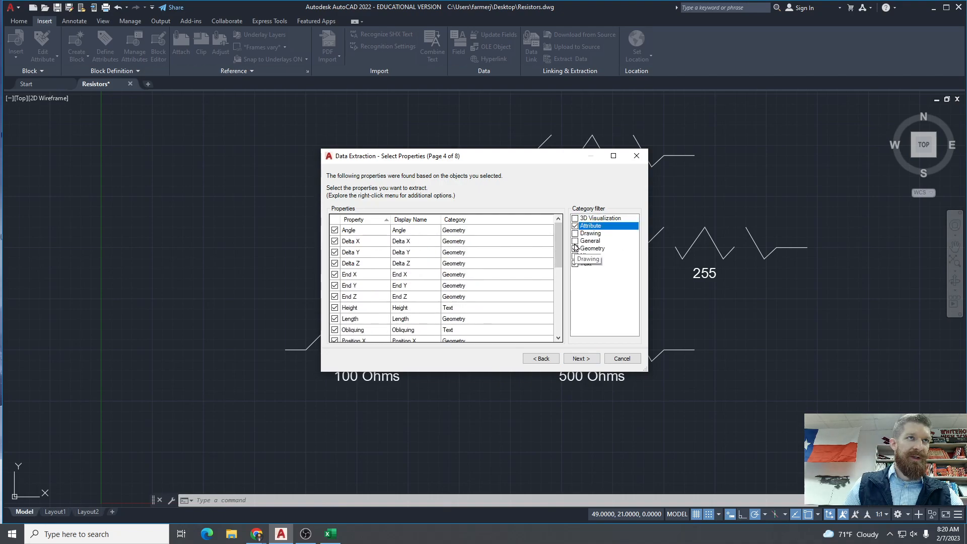
pyautogui.click(572, 359)
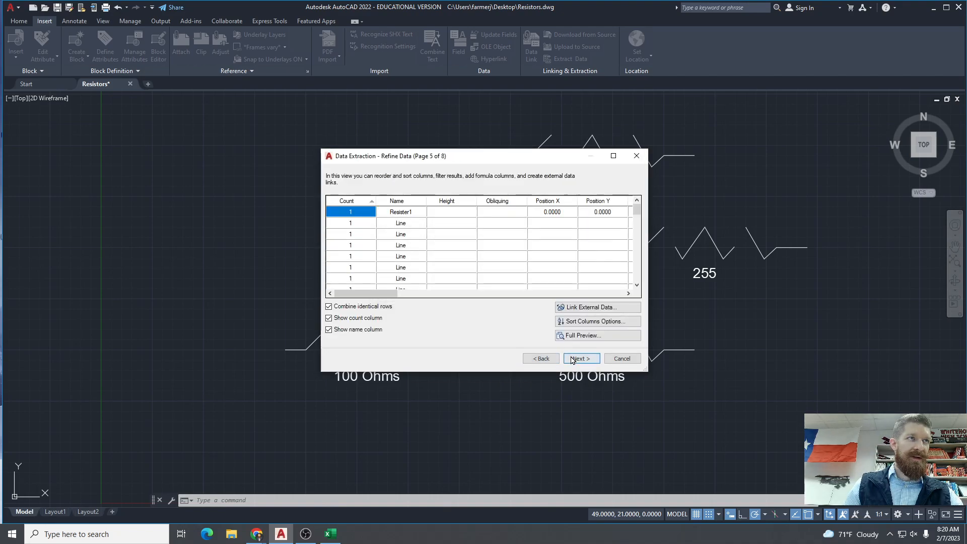
# - Accept the refined data and output the extraction both as a drawing table and to an external file
pyautogui.click(579, 359)
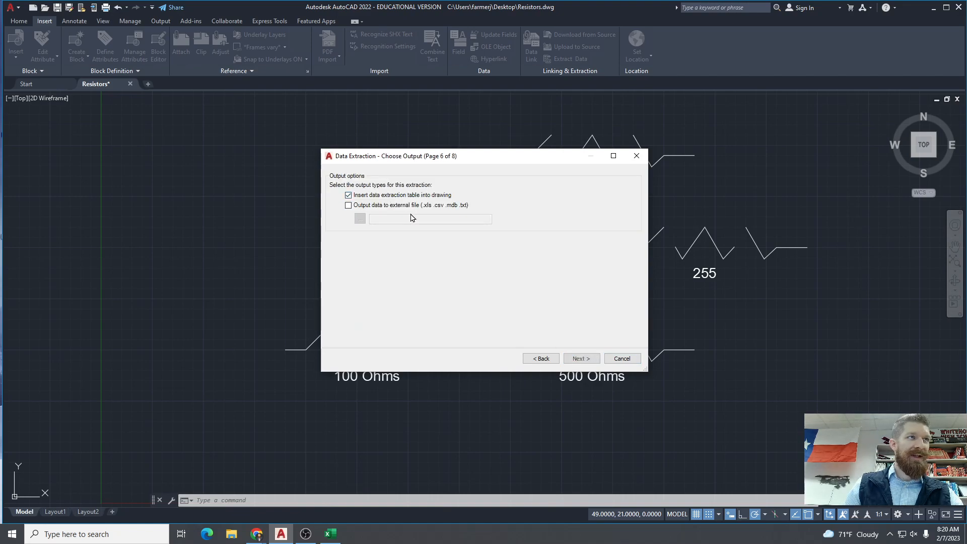
pyautogui.click(372, 207)
pyautogui.click(580, 359)
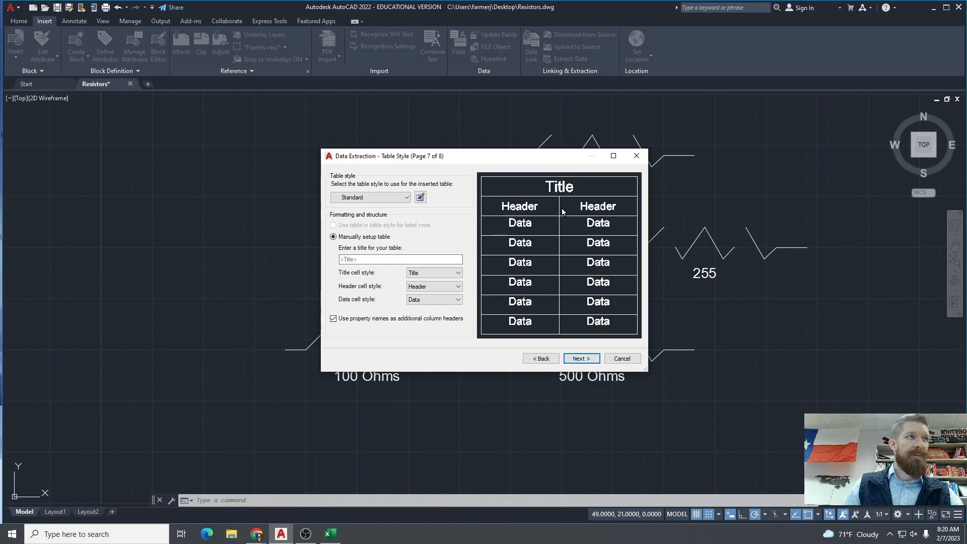
# - Use the Standard table style for the inserted table and finish the data extraction
pyautogui.click(406, 197)
pyautogui.click(393, 208)
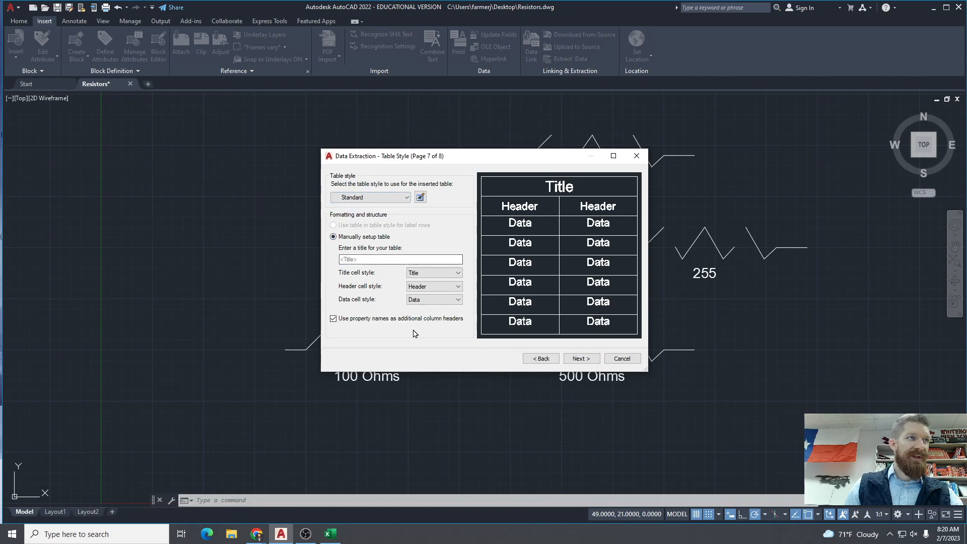
pyautogui.click(581, 359)
pyautogui.click(581, 359)
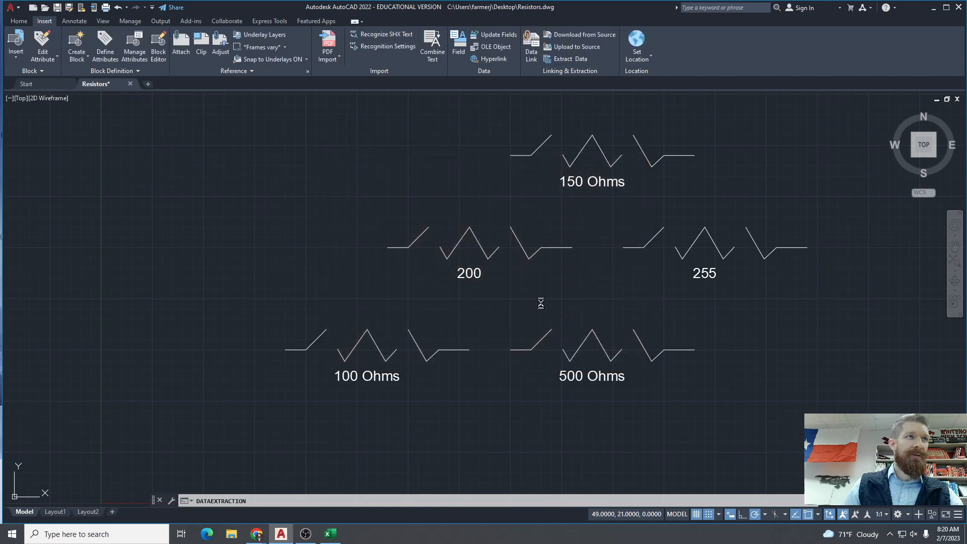
# - Place the data extraction table to the right of the resistors and inspect its rows
pyautogui.scroll(-2, 326, 206)
pyautogui.scroll(-2, 326, 207)
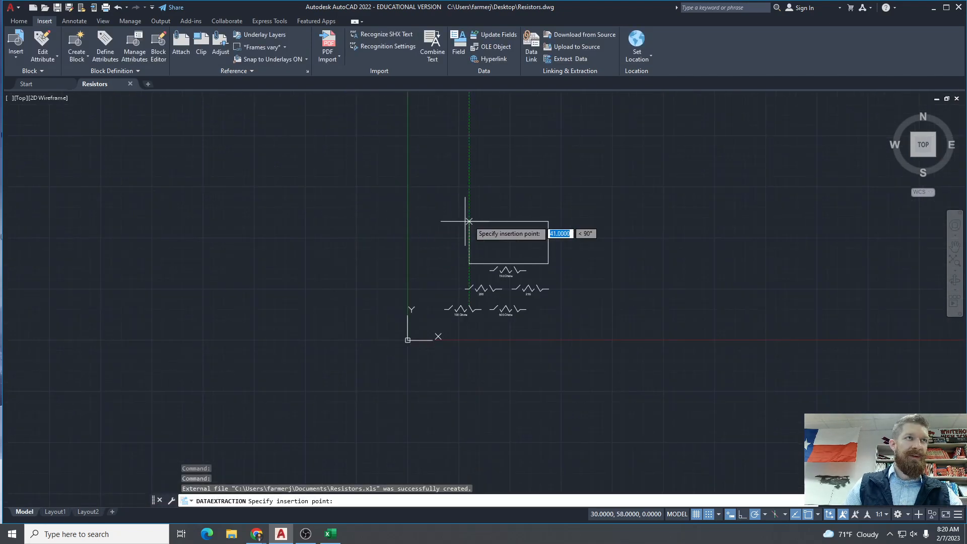
pyautogui.click(576, 278)
pyautogui.scroll(8, 675, 307)
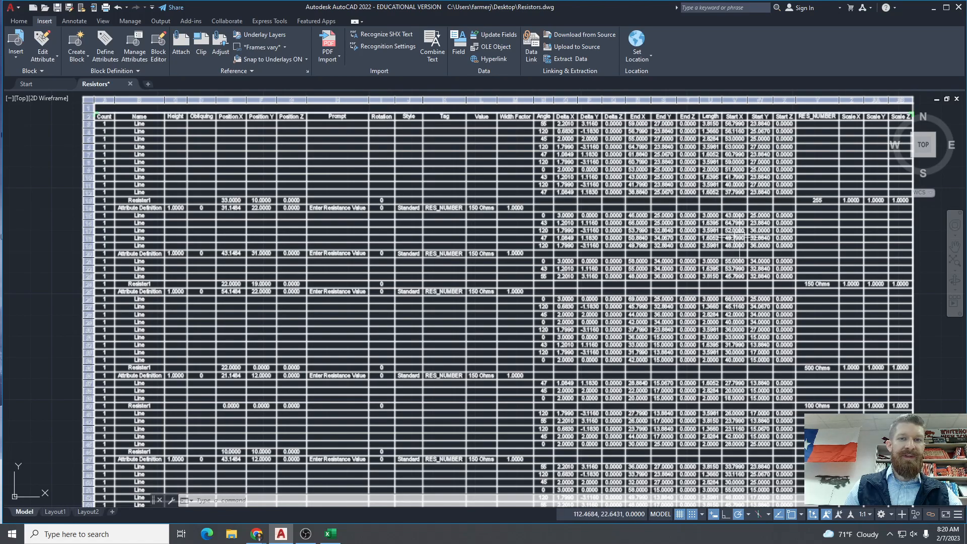
pyautogui.scroll(-2, 753, 288)
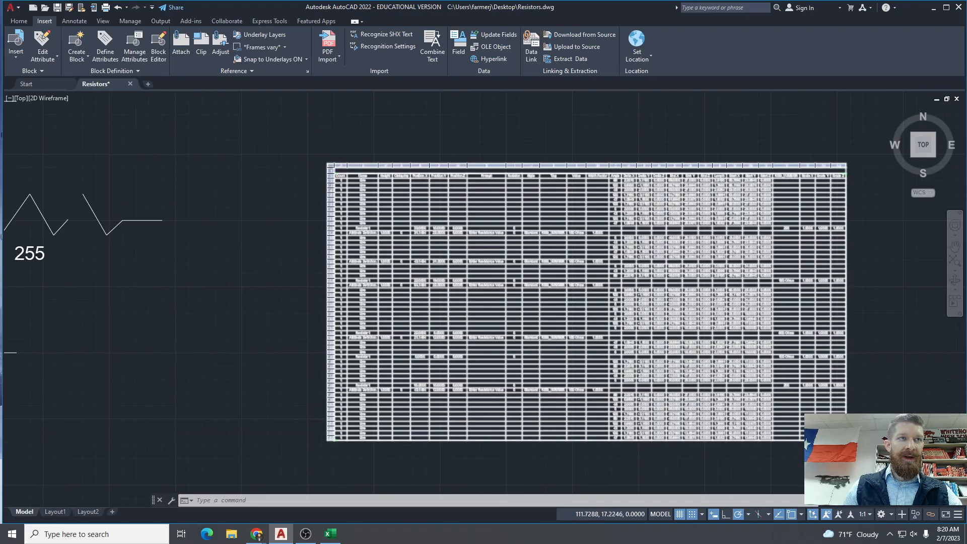
pyautogui.scroll(2, 731, 332)
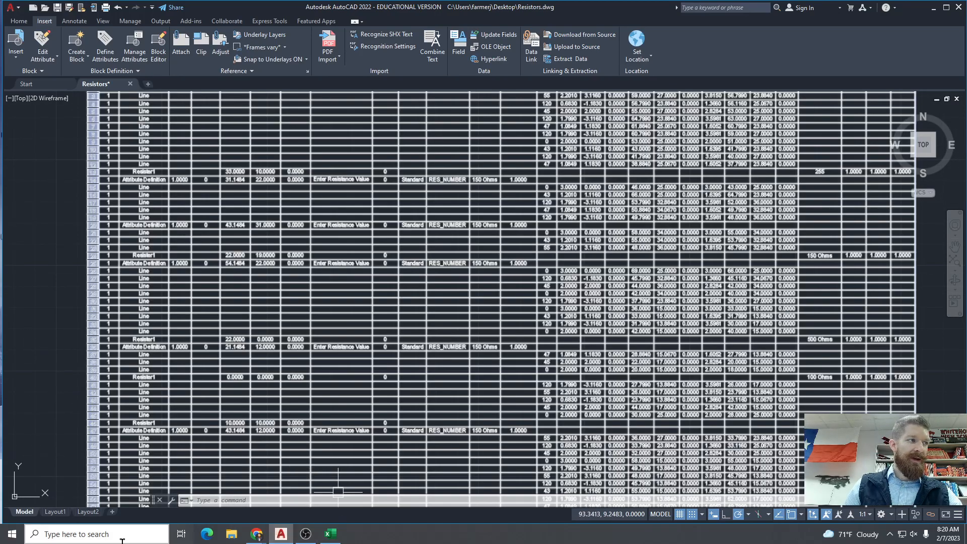
pyautogui.click(119, 538)
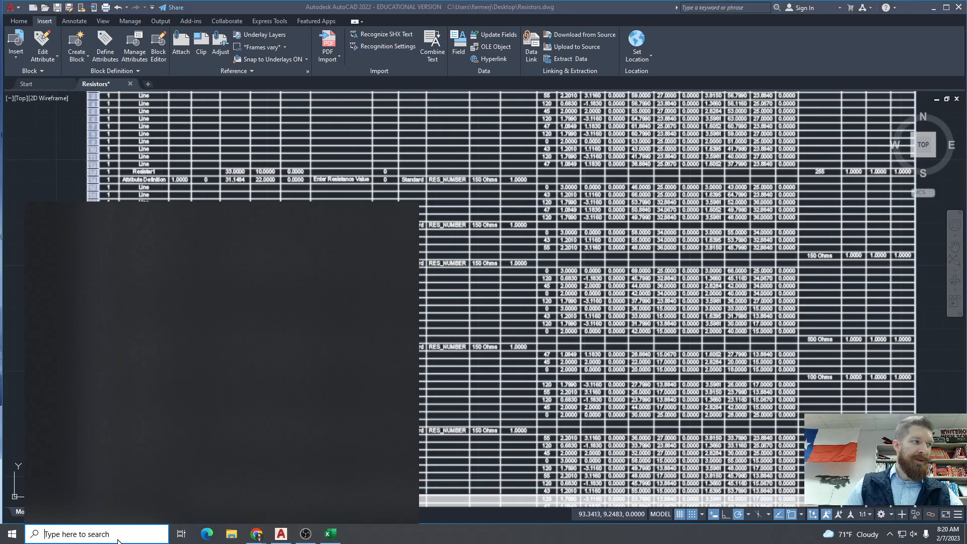
pyautogui.write('docu')
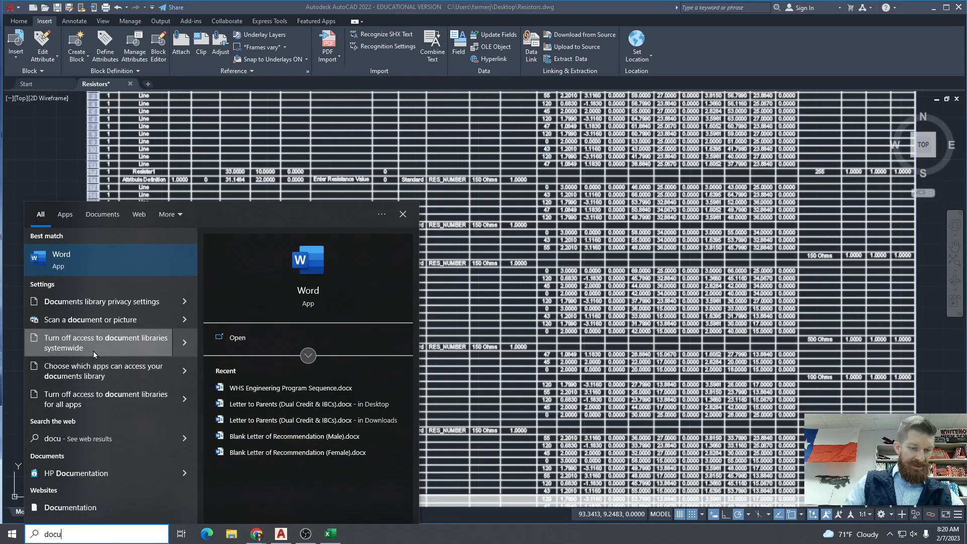
pyautogui.write('ment')
pyautogui.press('Escape')
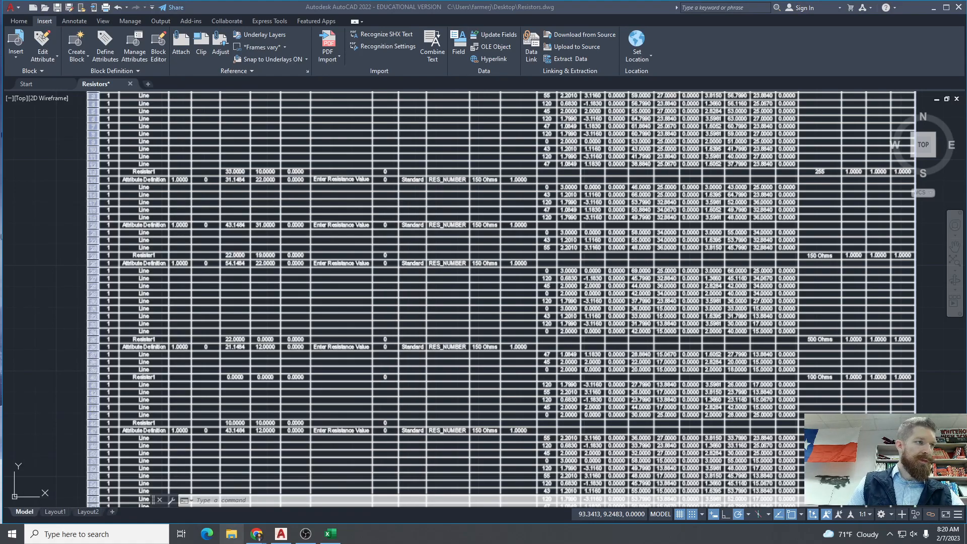
# - Open Resistors.xls from the Documents folder in File Explorer and bring its Excel window up full-screen
pyautogui.click(232, 535)
pyautogui.click(360, 218)
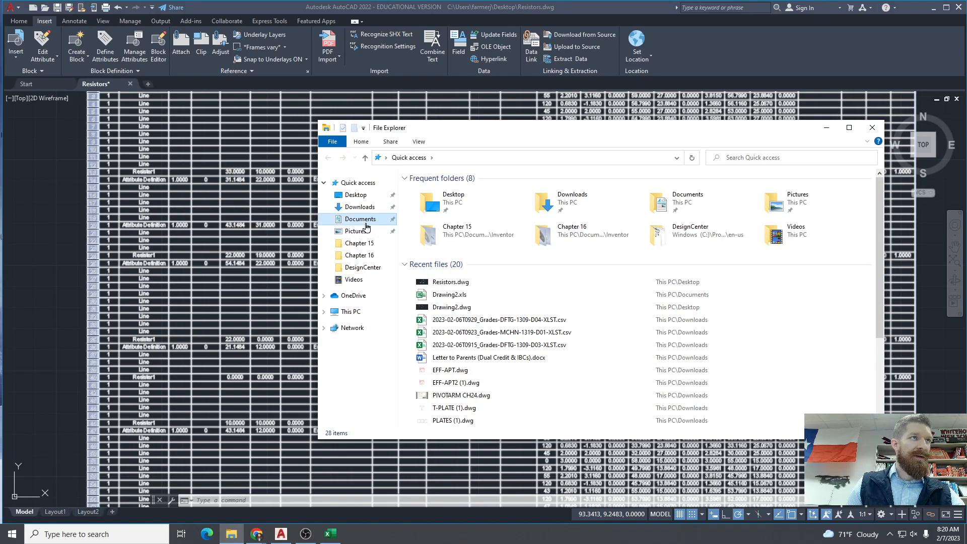
pyautogui.doubleClick(433, 285)
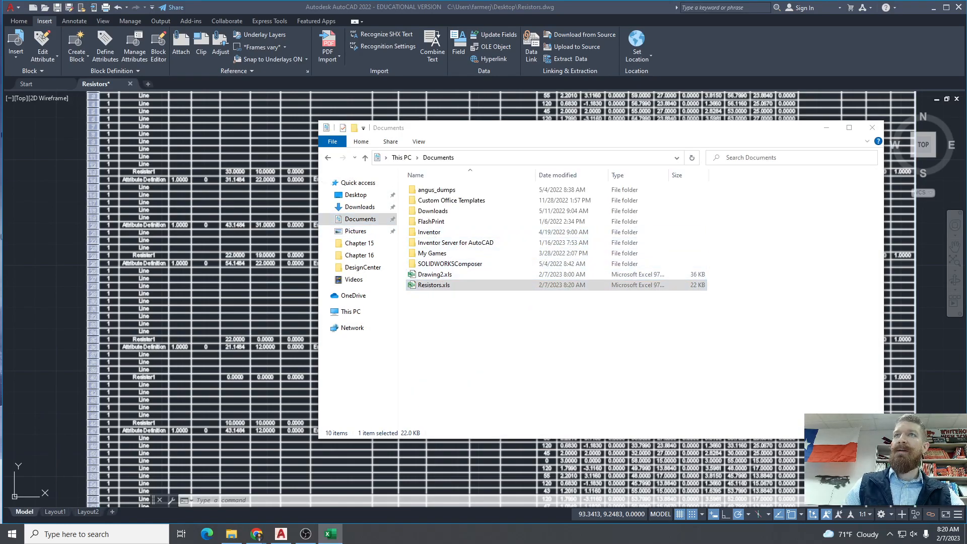
pyautogui.moveTo(966, 222); pyautogui.dragTo(632, 1)
# - Examine the extracted rows and attribute columns in the Summary sheet of Resistors.xls
pyautogui.click(34, 120)
pyautogui.moveTo(41, 120); pyautogui.dragTo(14, 120)
pyautogui.press('BackSpace')
pyautogui.click(230, 322)
pyautogui.click(428, 315)
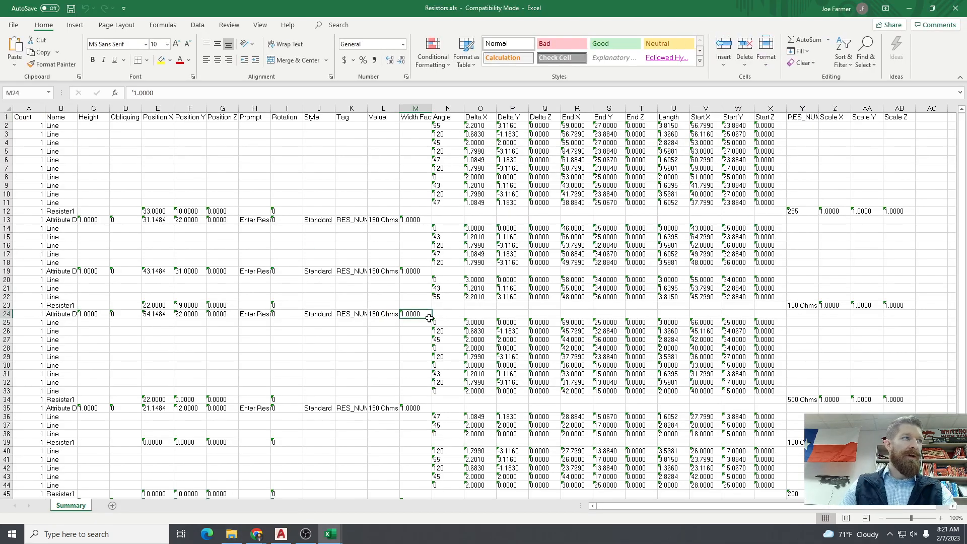
pyautogui.scroll(-6, 430, 317)
pyautogui.scroll(6, 430, 318)
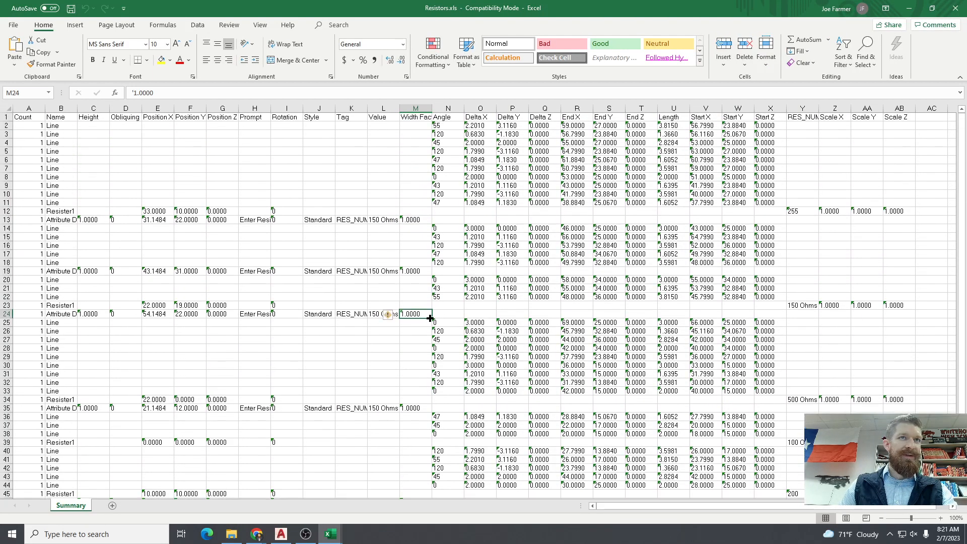
# - Widen column Y to fit its RES_NUMBER heading and make the heading bold
pyautogui.click(805, 121)
pyautogui.moveTo(819, 107); pyautogui.dragTo(863, 107)
pyautogui.hotkey('ctrl', 'b')
# - Examine the RES_NUMBER values, the line geometry columns, the Name column and a Tag entry in the Summary sheet
pyautogui.moveTo(814, 168); pyautogui.dragTo(813, 504)
pyautogui.scroll(2, 674, 280)
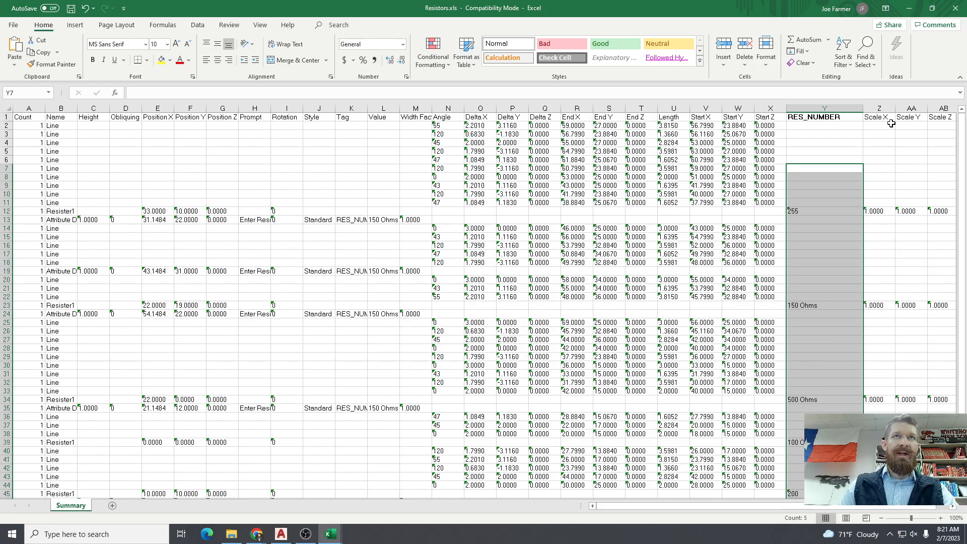
pyautogui.moveTo(466, 126); pyautogui.dragTo(734, 200)
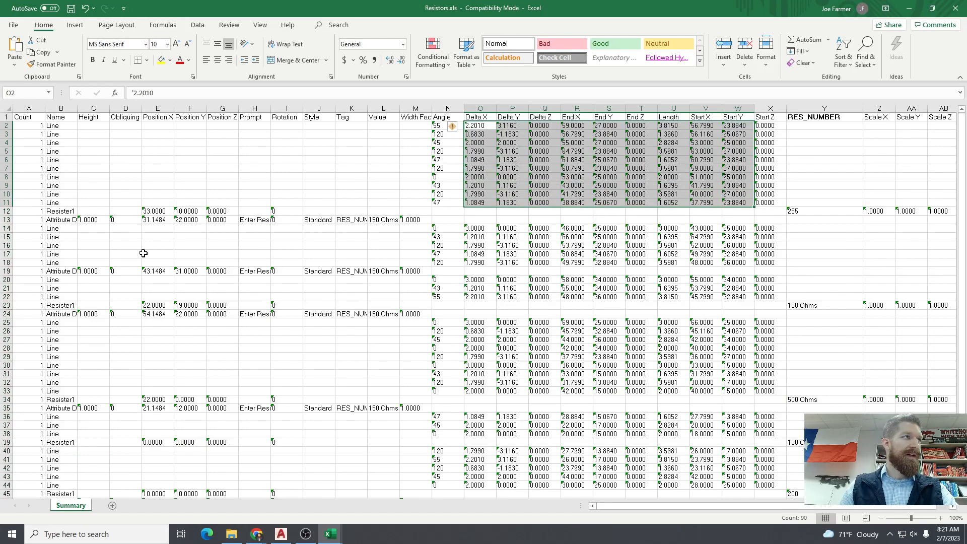
pyautogui.click(49, 129)
pyautogui.moveTo(49, 132); pyautogui.dragTo(50, 436)
pyautogui.click(353, 313)
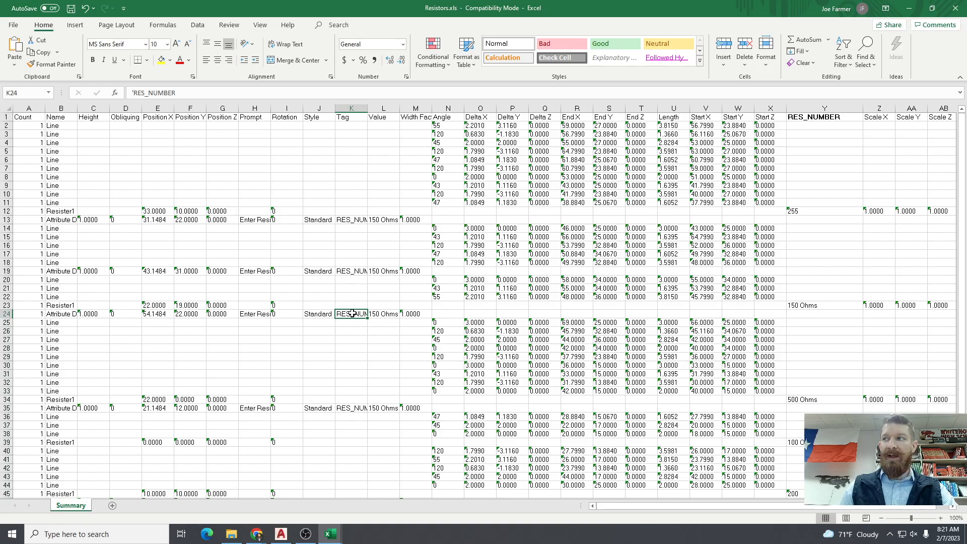
# - Minimize Excel, close the Documents folder window, and return to AutoCAD to inspect the extracted data table
pyautogui.click(909, 8)
pyautogui.click(911, 10)
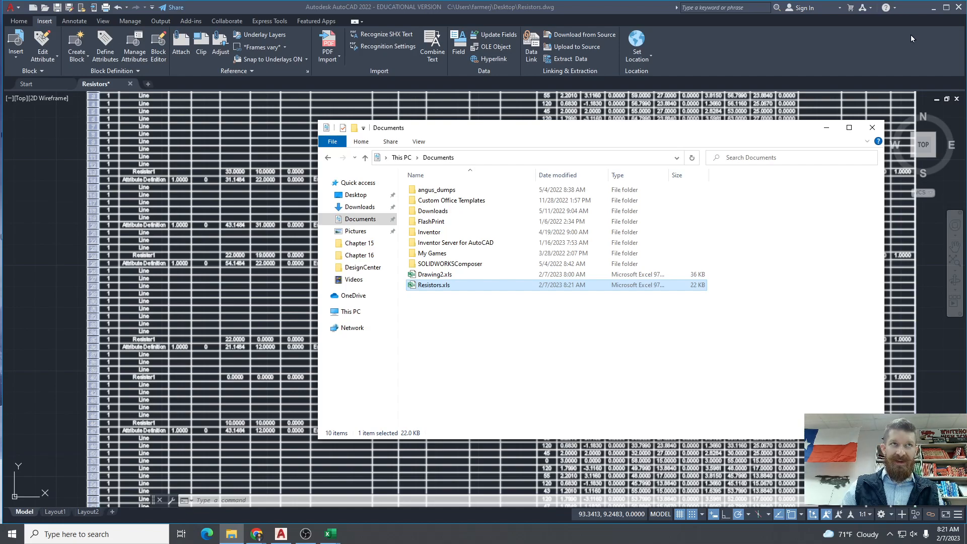
pyautogui.click(873, 127)
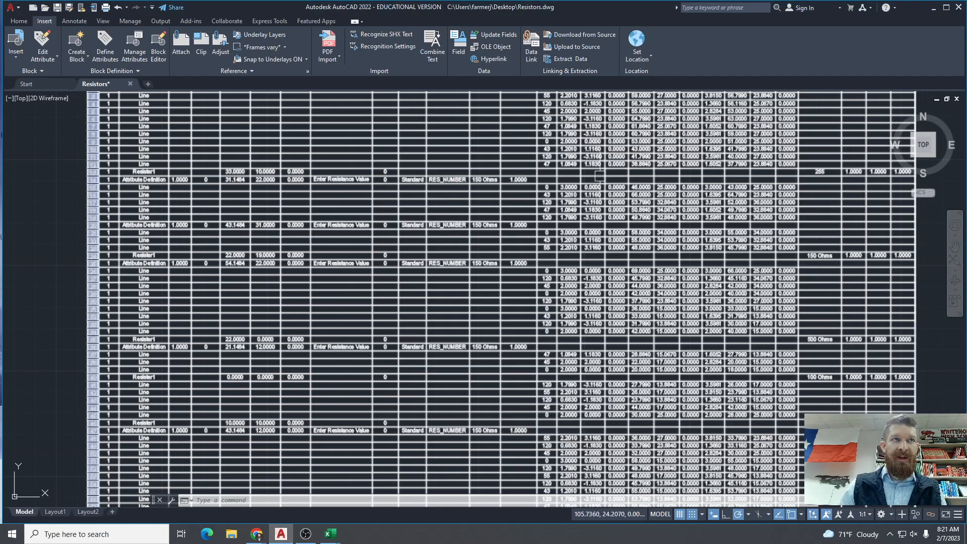
pyautogui.scroll(-4, 600, 175)
pyautogui.scroll(4, 687, 206)
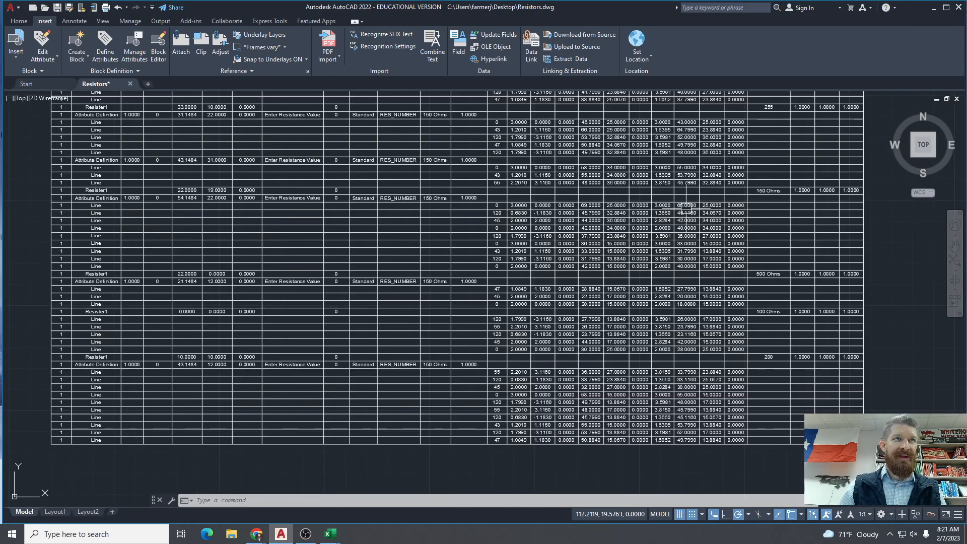
pyautogui.click(686, 205)
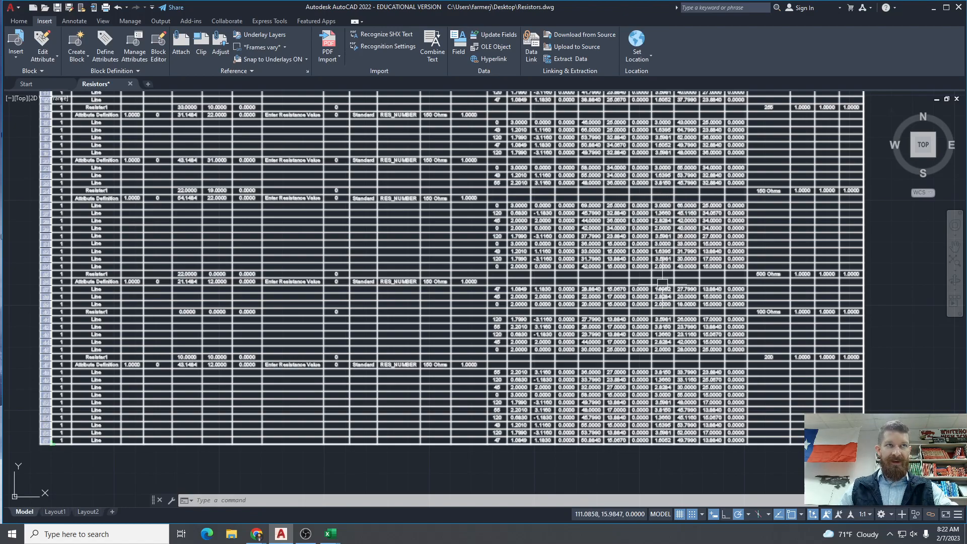
# - Check the Data Link Manager for existing Excel links with the DATALINK command and close it
pyautogui.press('Escape')
pyautogui.write('datalink')
pyautogui.press('Return')
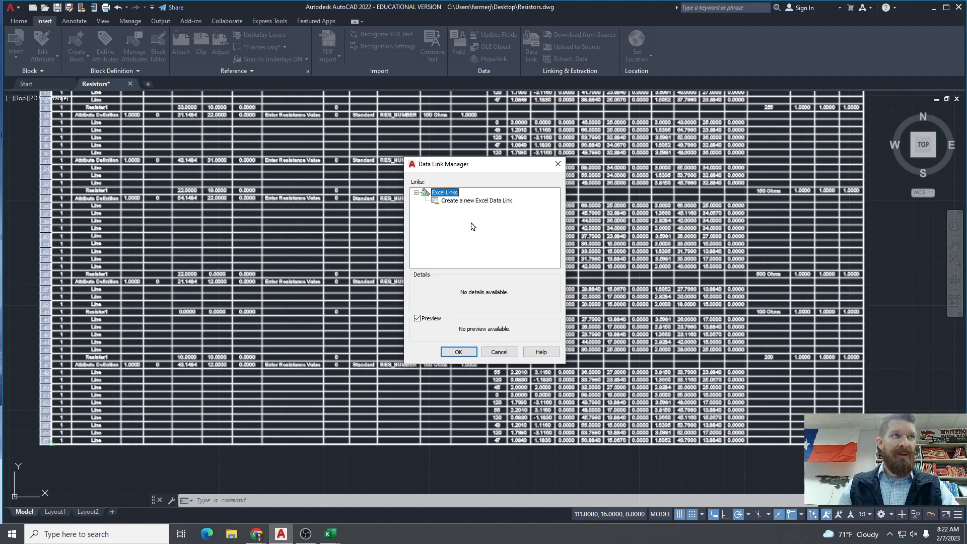
pyautogui.click(459, 352)
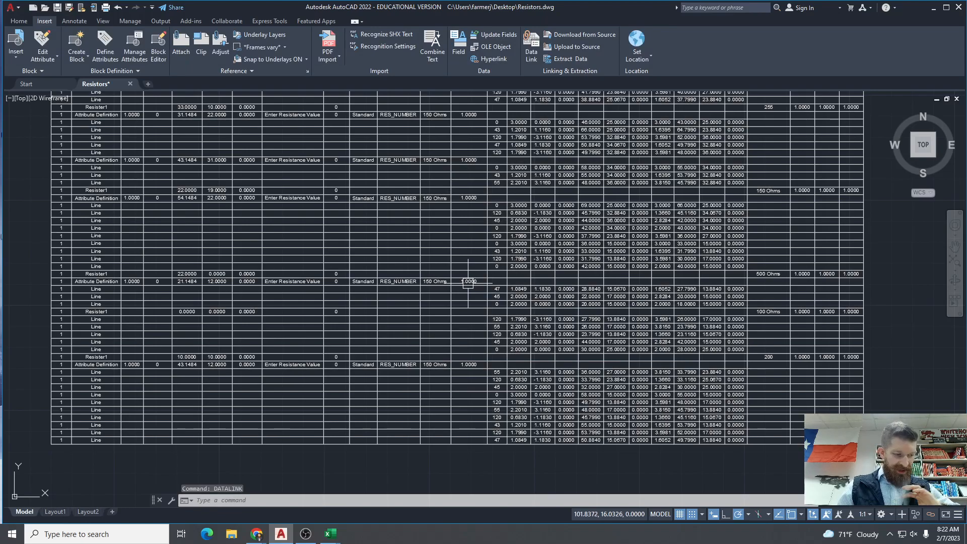